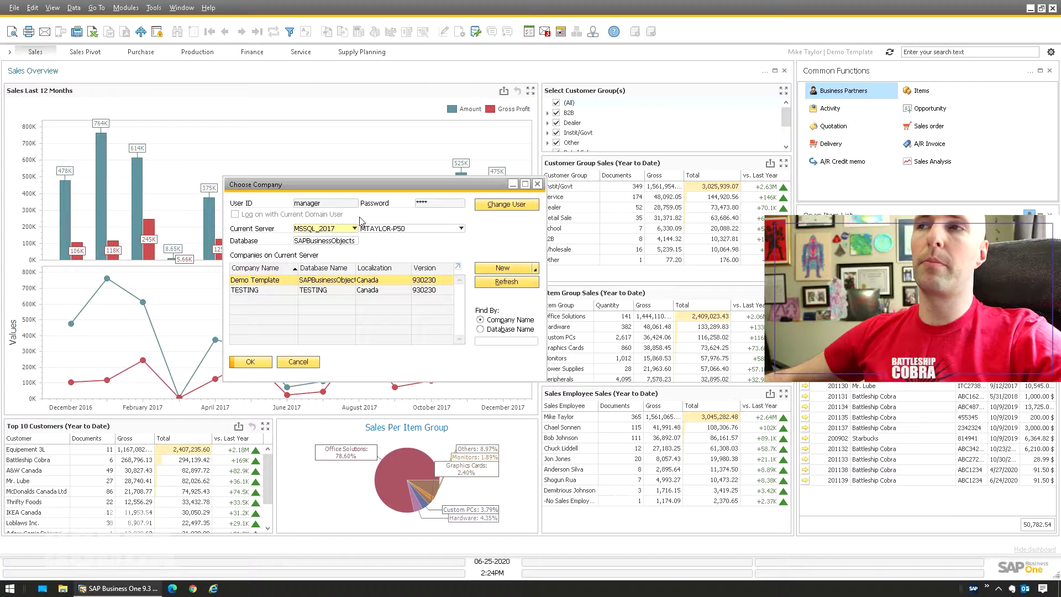
Close the Choose Company window to reveal the Sales Overview dashboard, then bring up the Start menu.
click(301, 363)
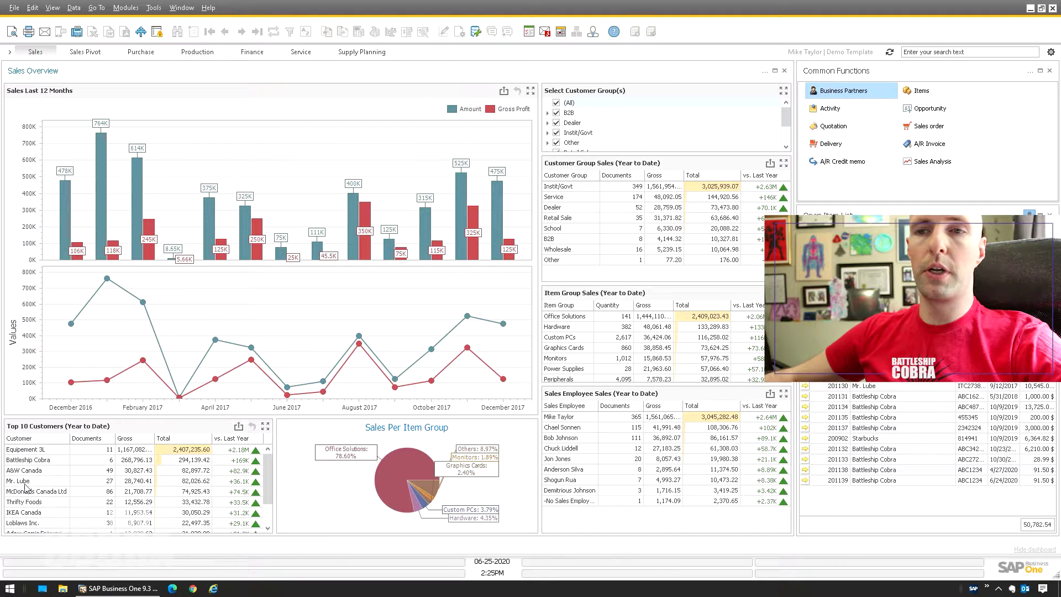
click(10, 588)
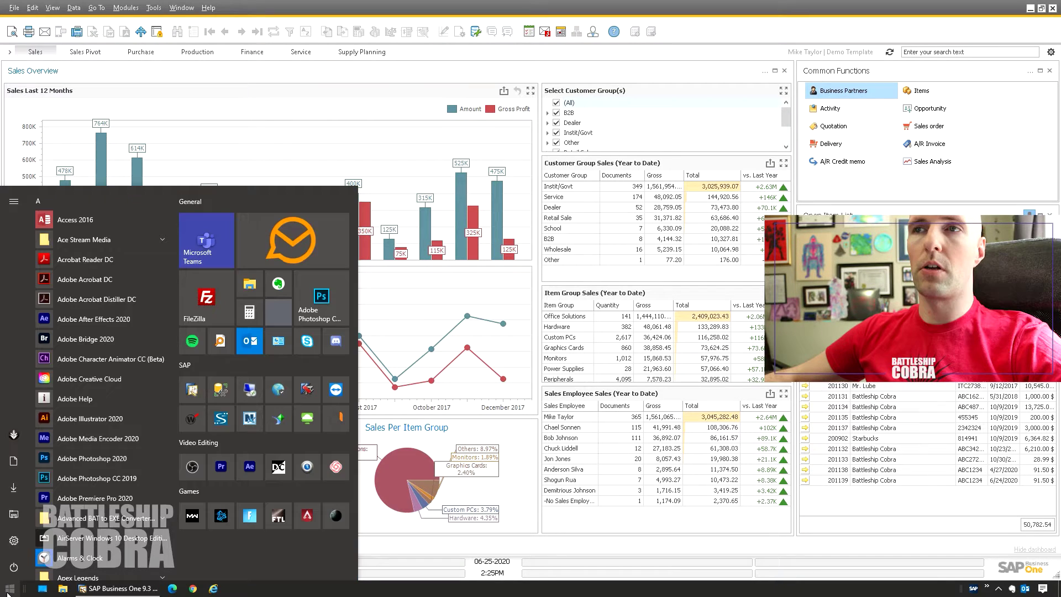
Launch SSMS, connect to MTAYLOR-P50 with Windows Authentication, and return to SAP Business One.
click(220, 391)
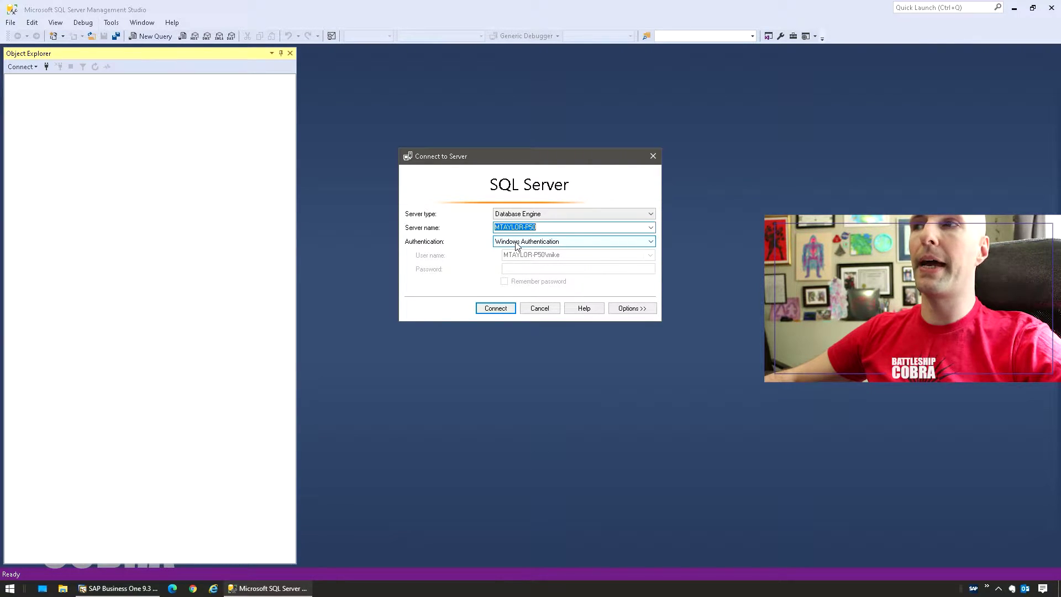
click(516, 244)
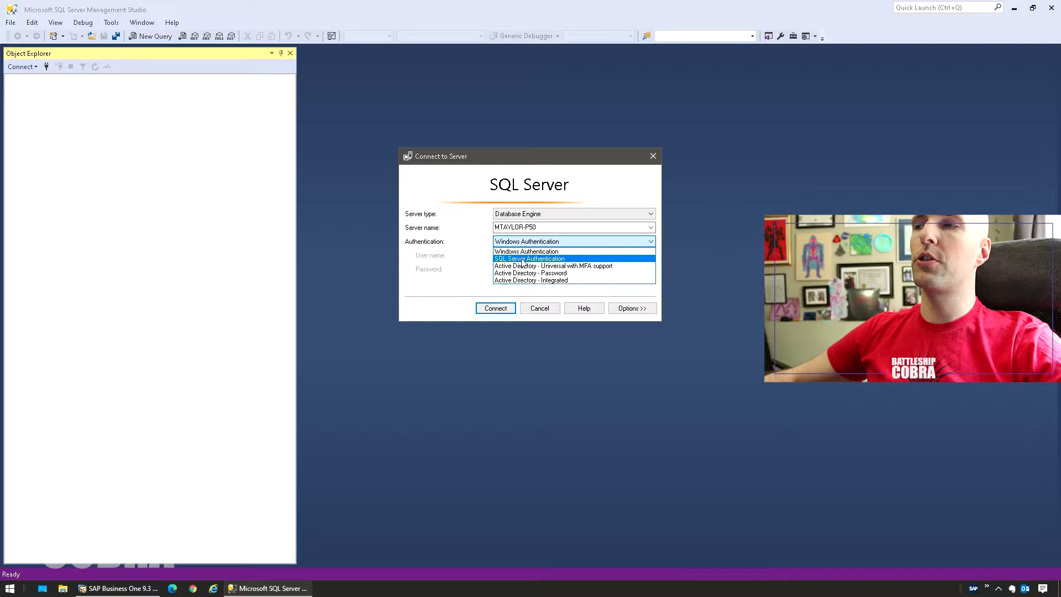
click(522, 258)
text(sa)
click(537, 269)
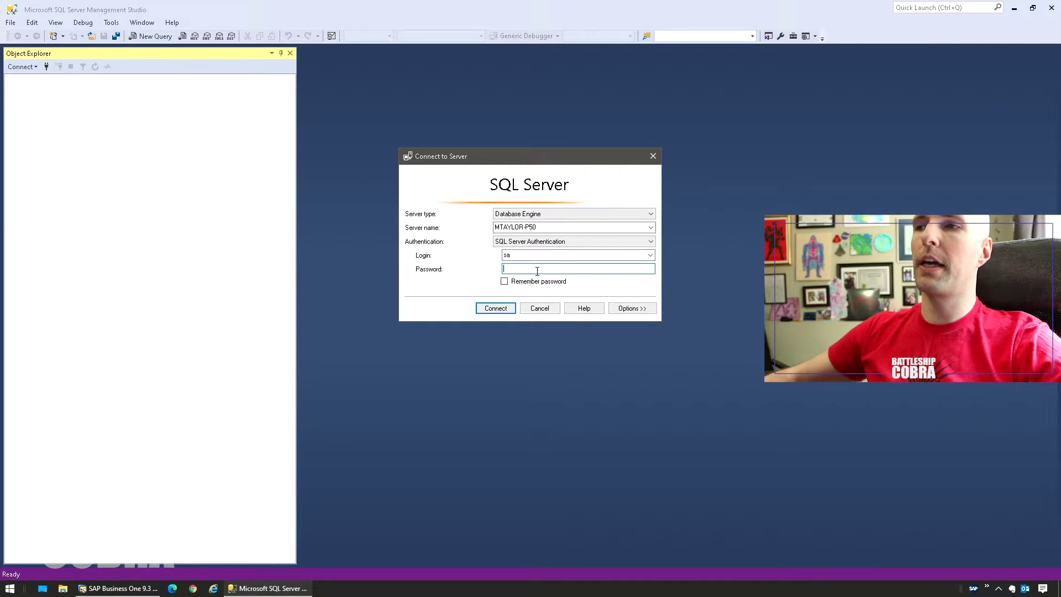
text(*********)
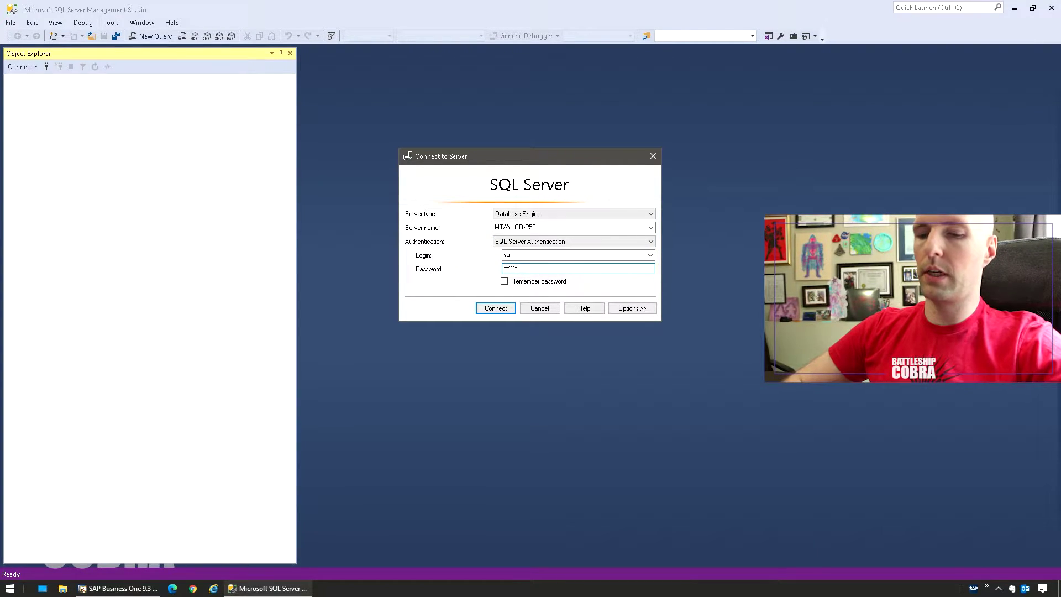
text(*)
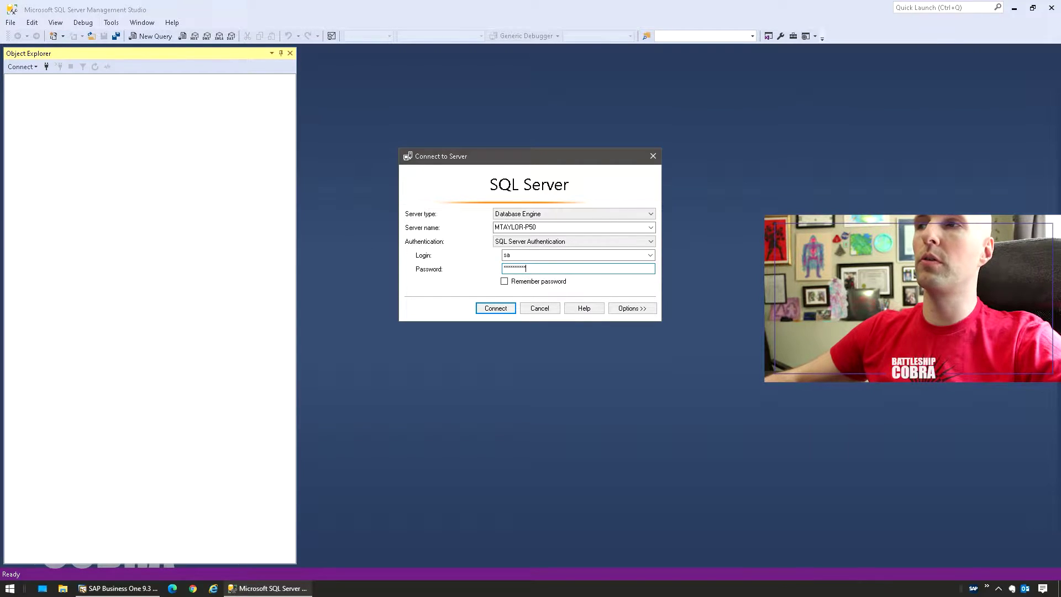
click(569, 241)
click(530, 248)
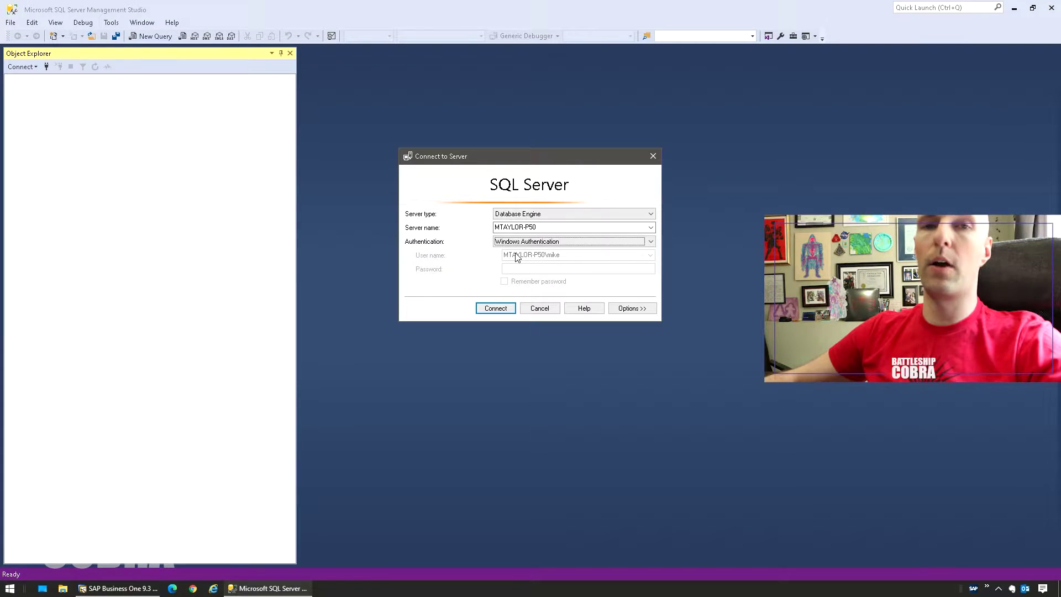
click(496, 308)
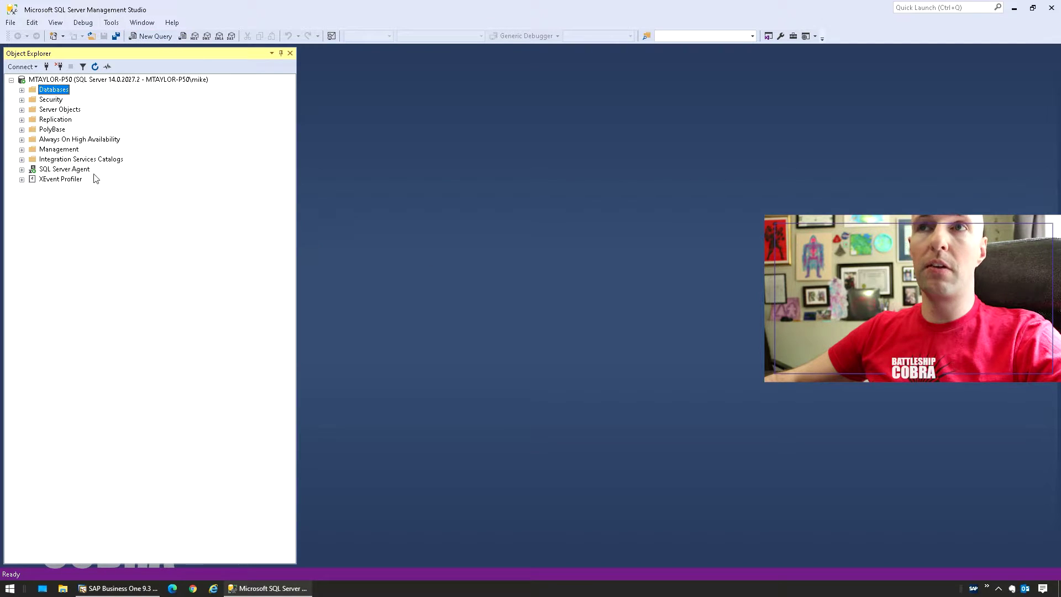
click(121, 589)
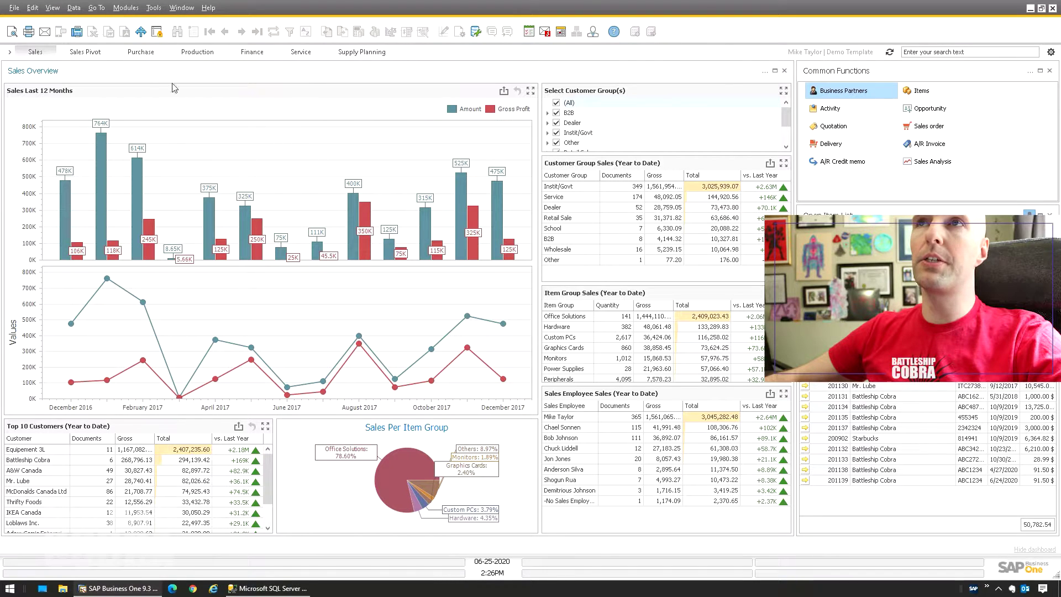
Review the Demo Template and TESTING companies in Choose Company with a widened Database Name column.
click(132, 12)
mouse_move(135, 22)
click(240, 30)
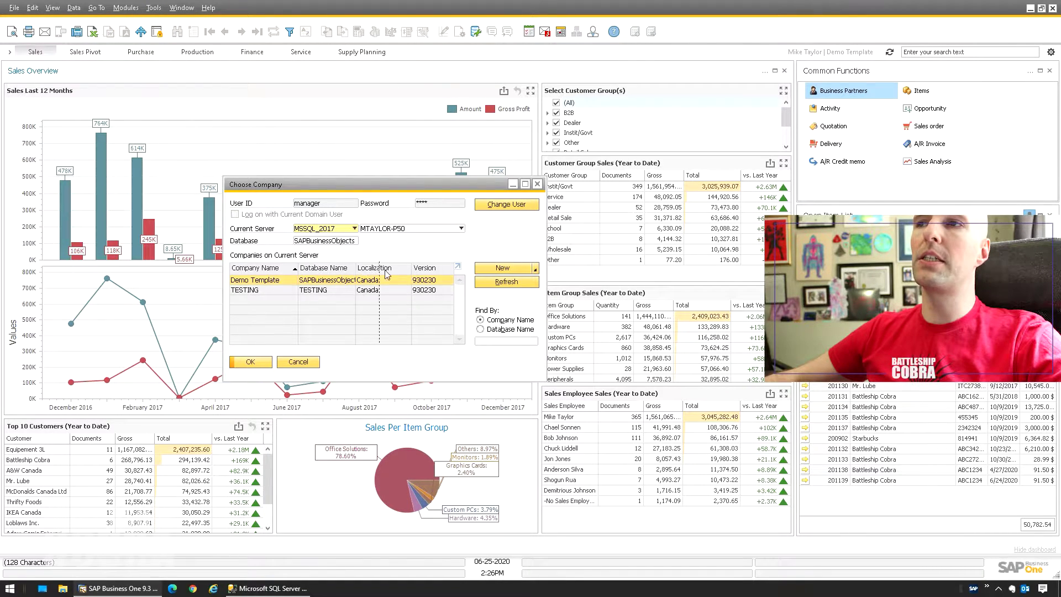
drag(380, 271, 402, 274)
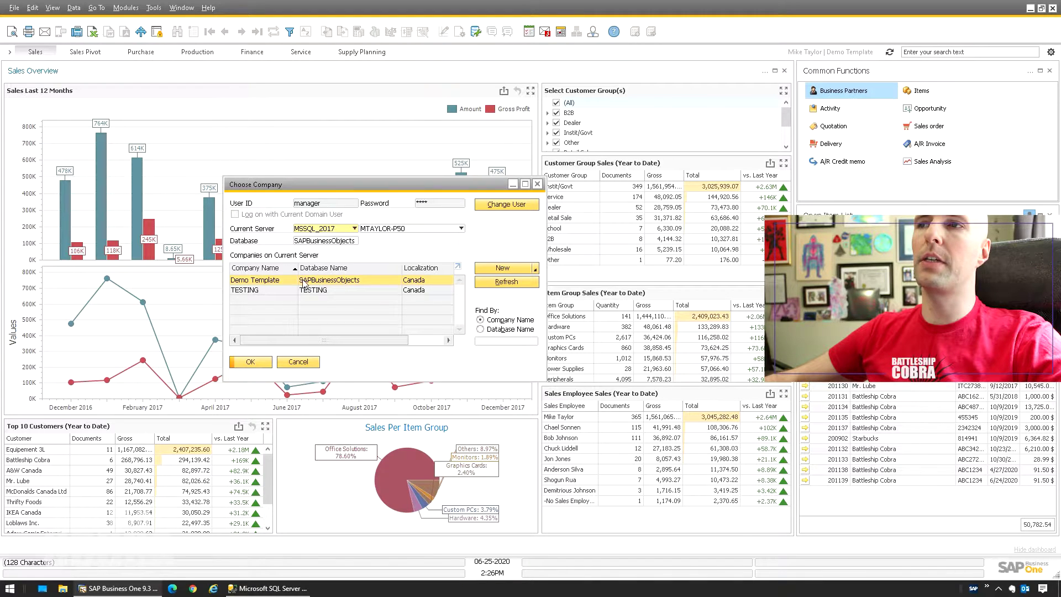
click(255, 590)
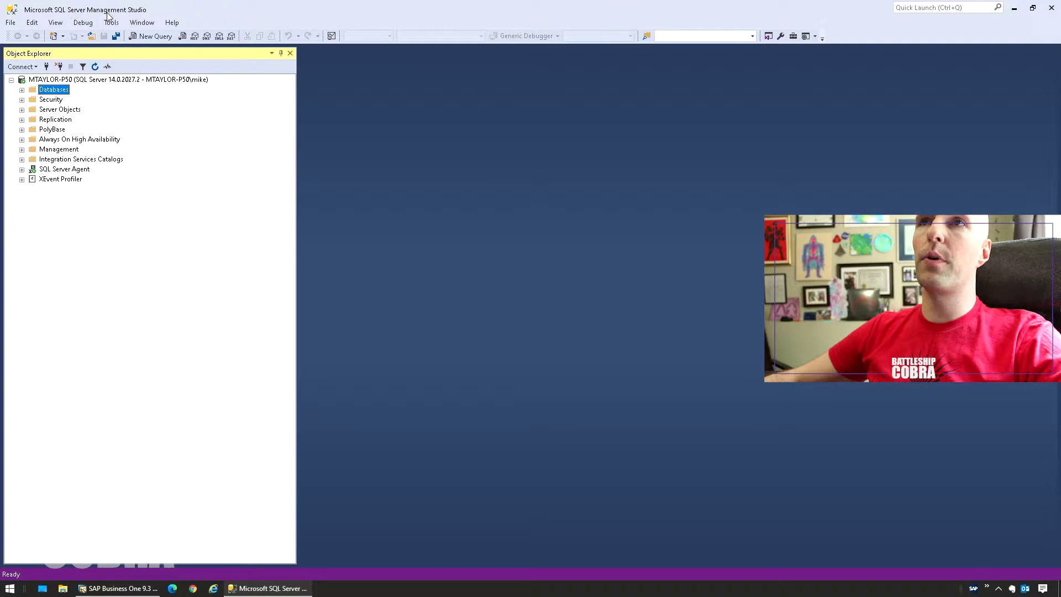
Expand Databases and start a Tasks > Back Up of the SAPBusinessObjects database.
click(21, 90)
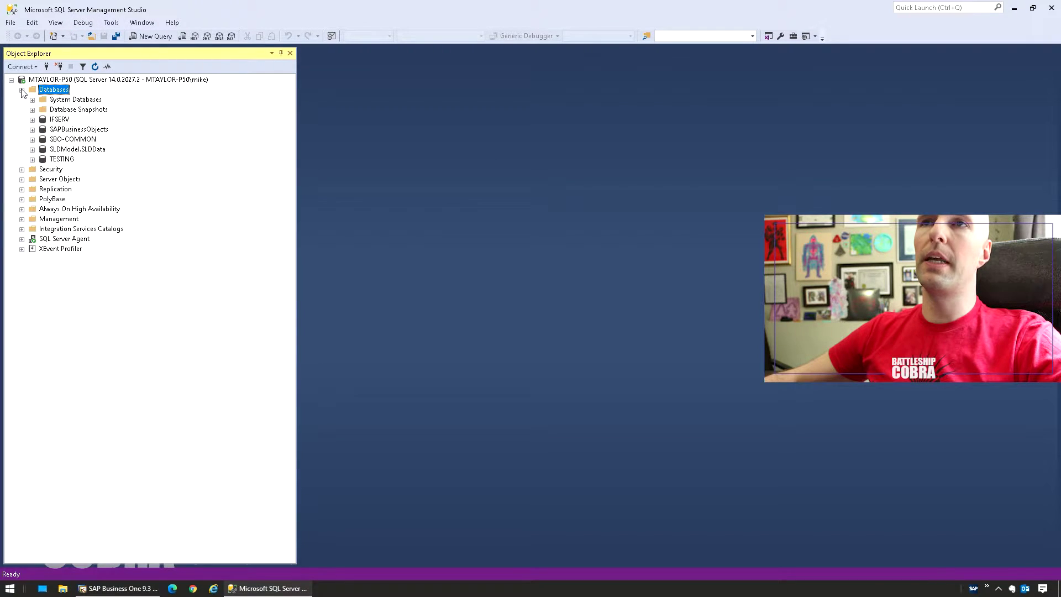
click(75, 132)
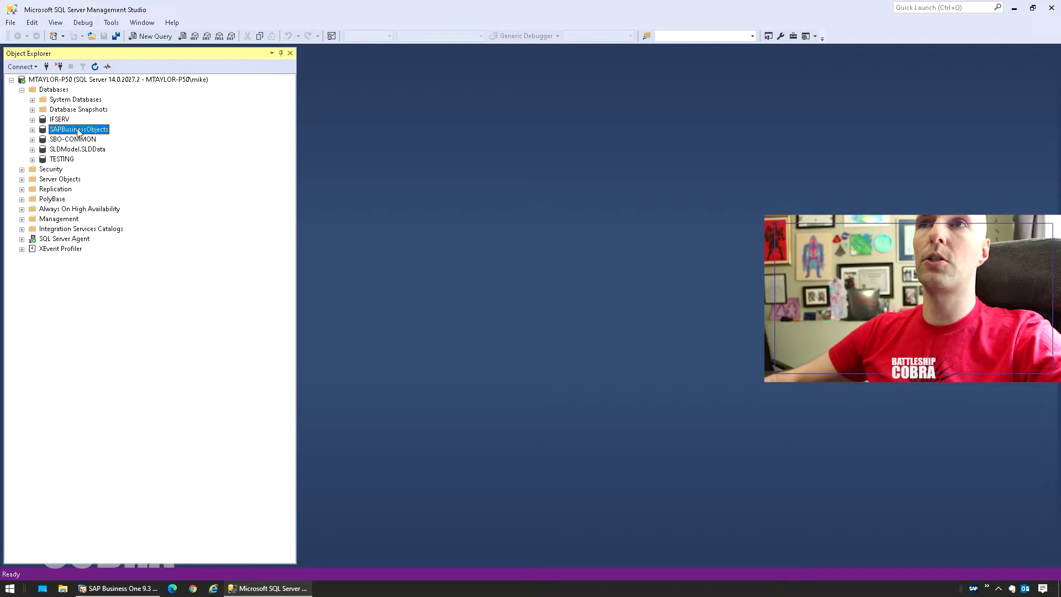
click(69, 161)
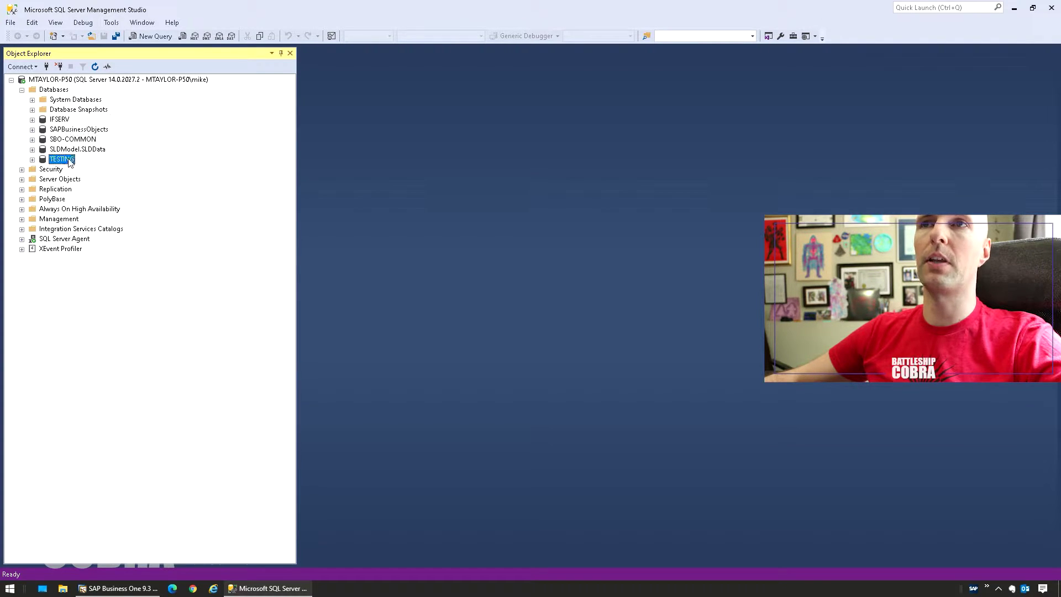
click(79, 130)
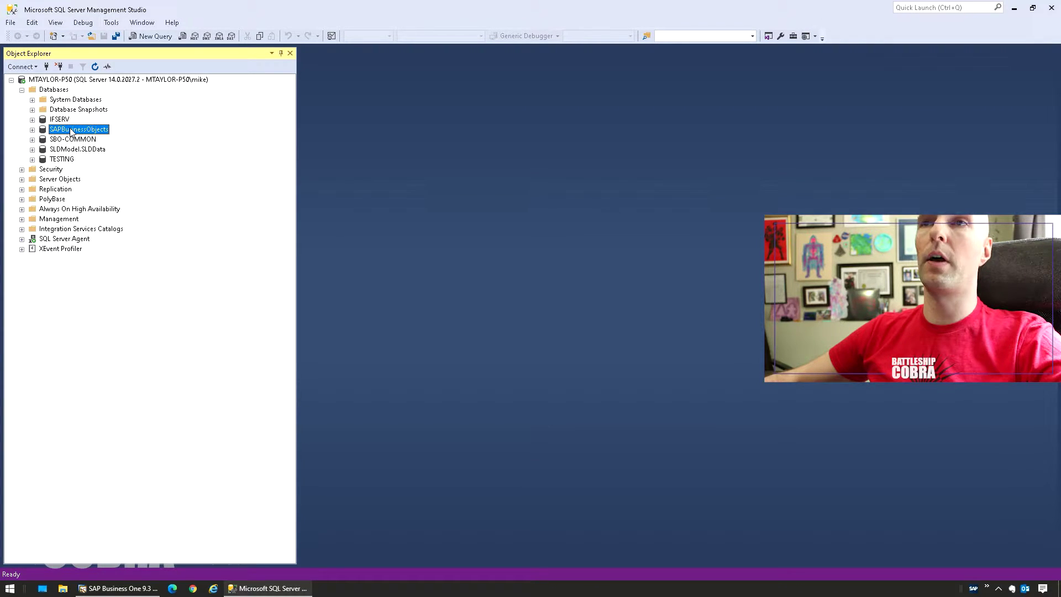
right_click(72, 131)
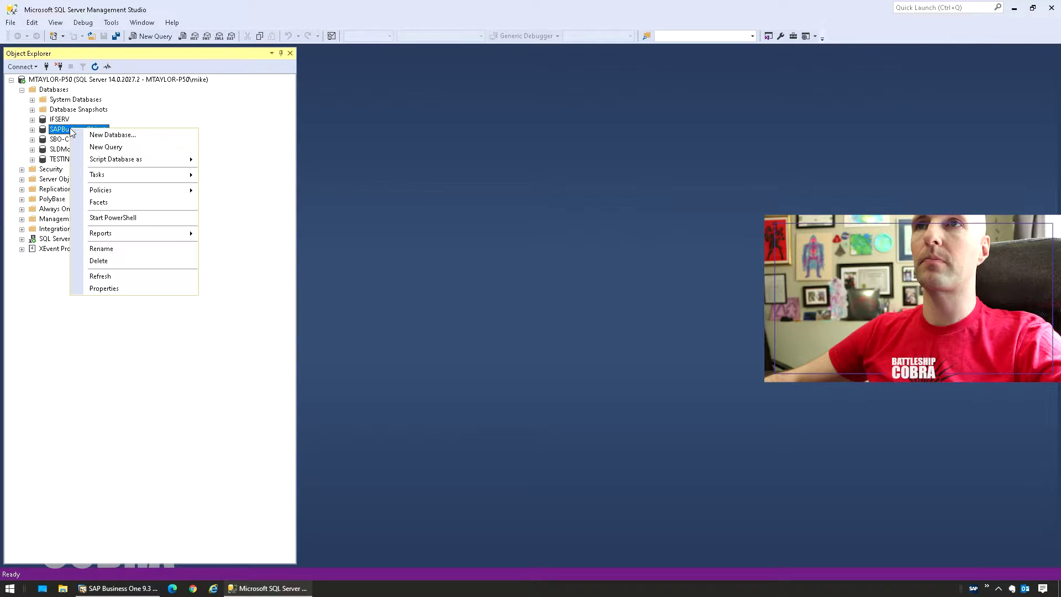
mouse_move(95, 176)
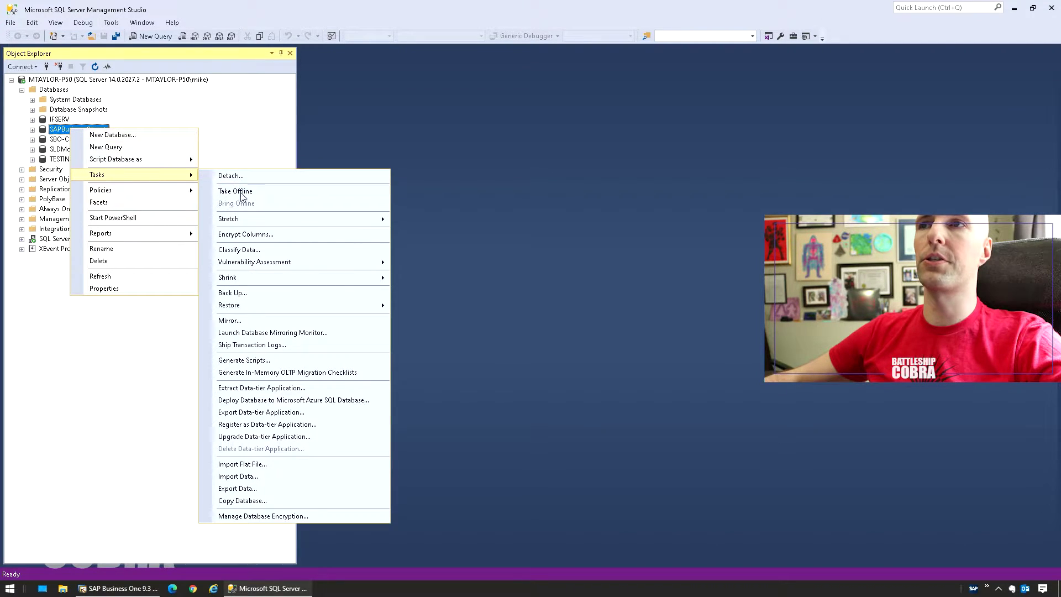
click(238, 294)
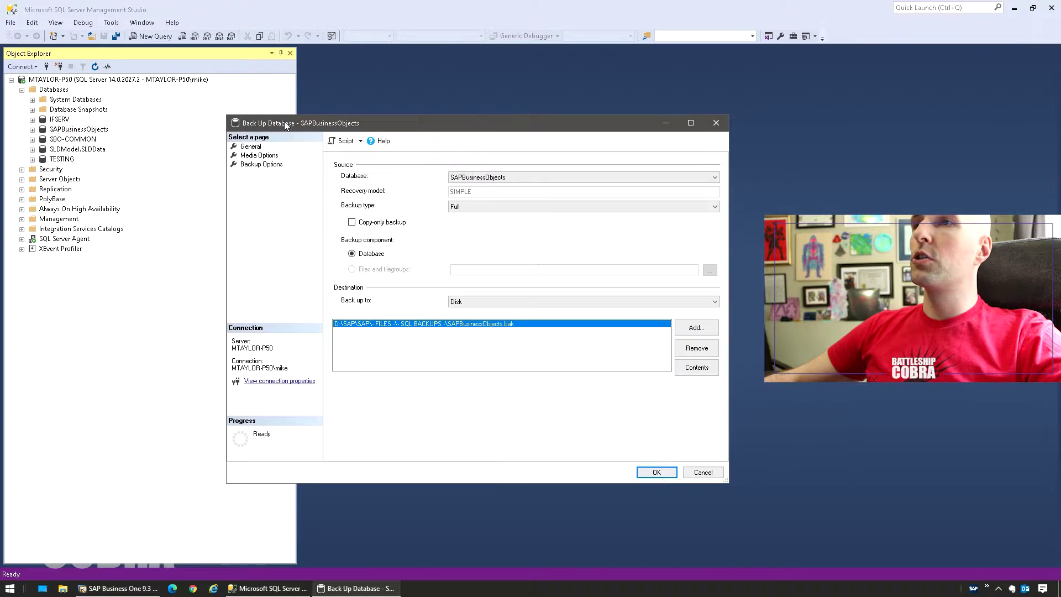
Replace the backup destination with SAPBusinessObjects.bak in the D:\SAP\SAP\- FILES -\- SQL BACKUPS - folder.
click(689, 348)
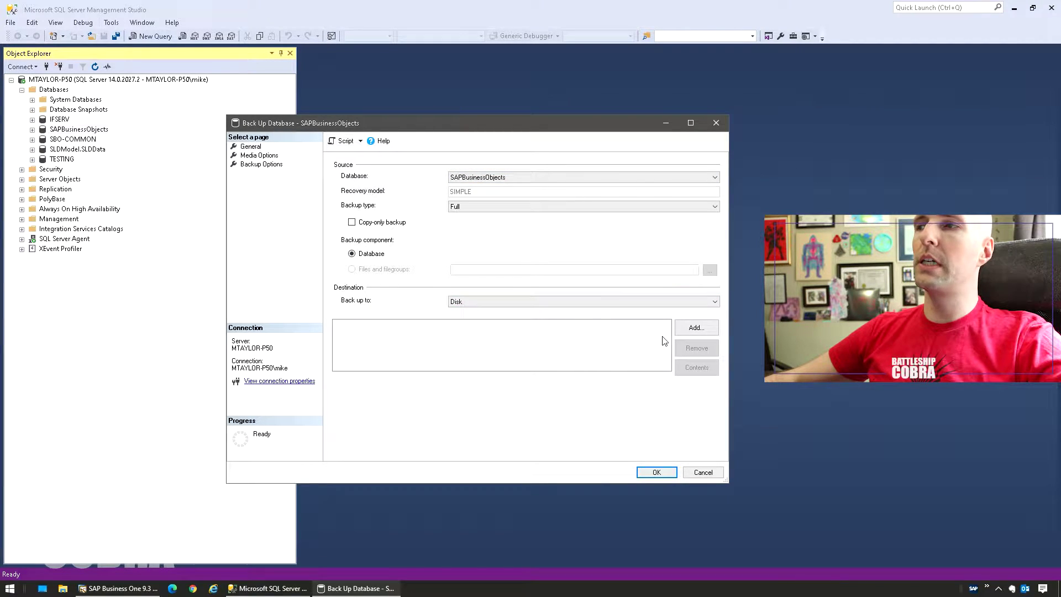
click(701, 328)
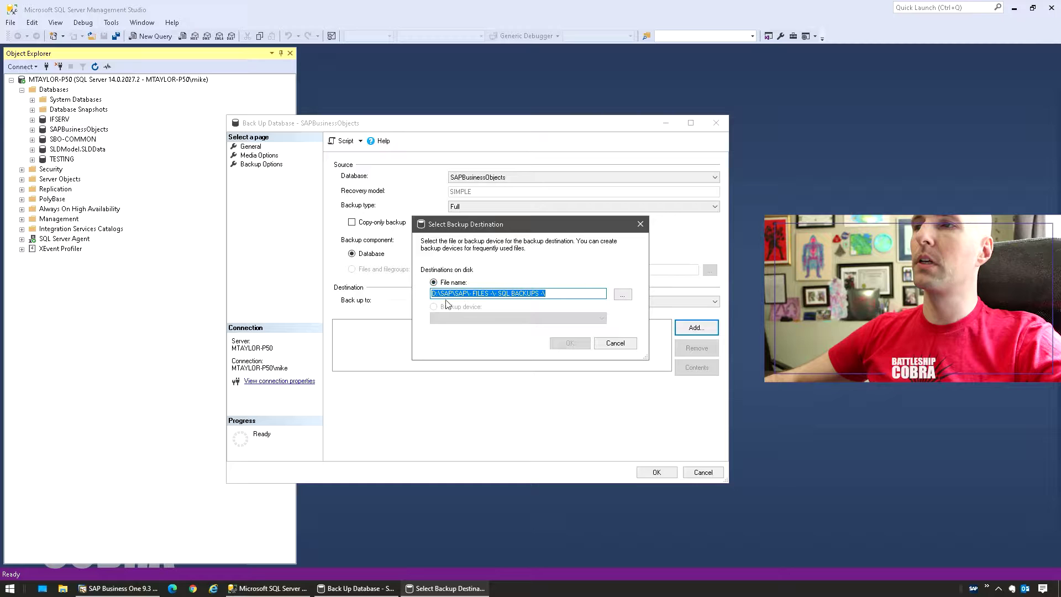
click(580, 297)
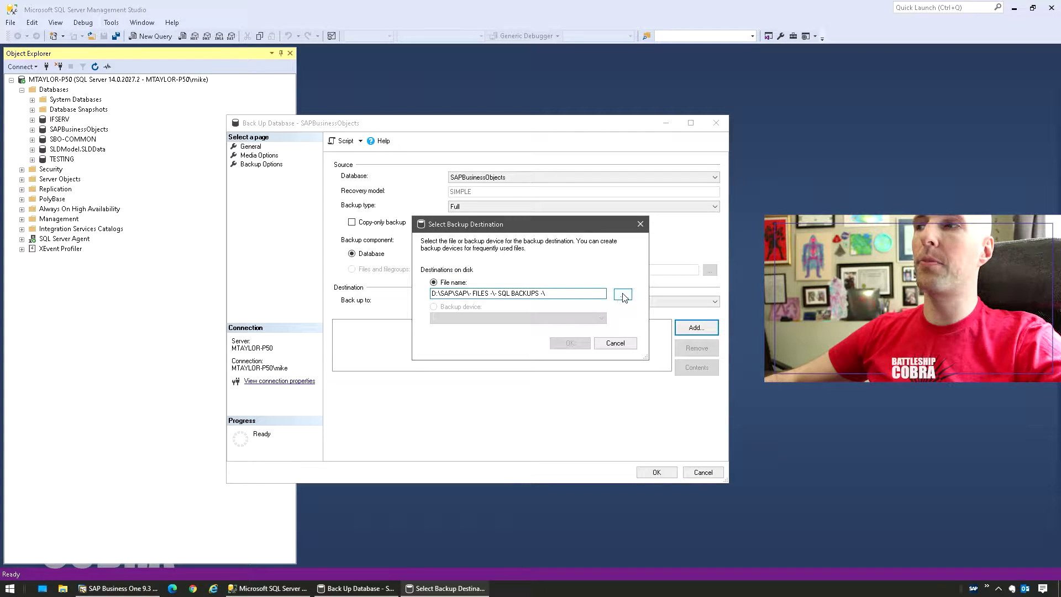
click(623, 294)
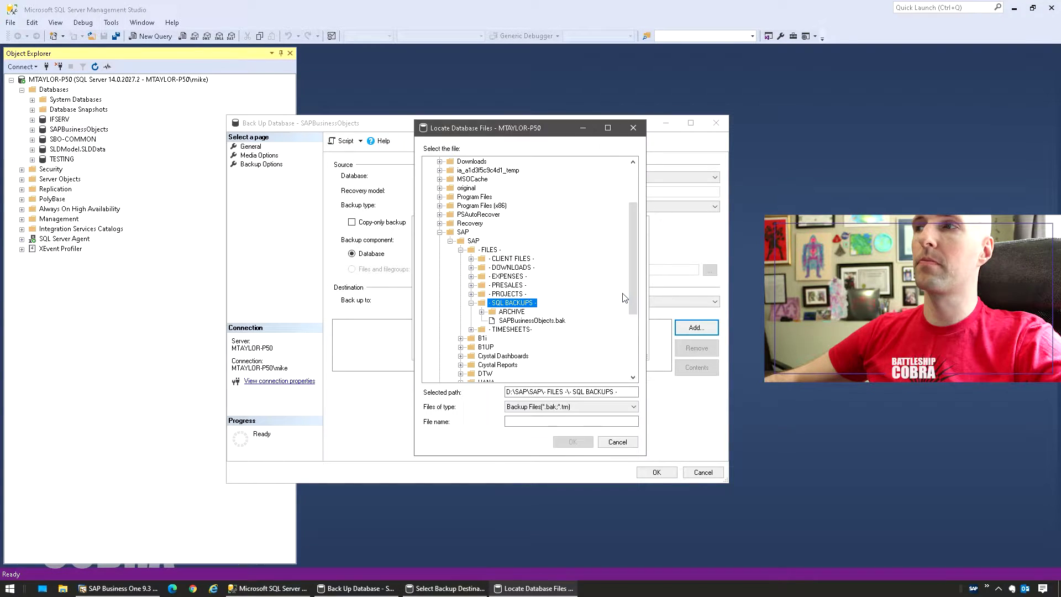
click(506, 321)
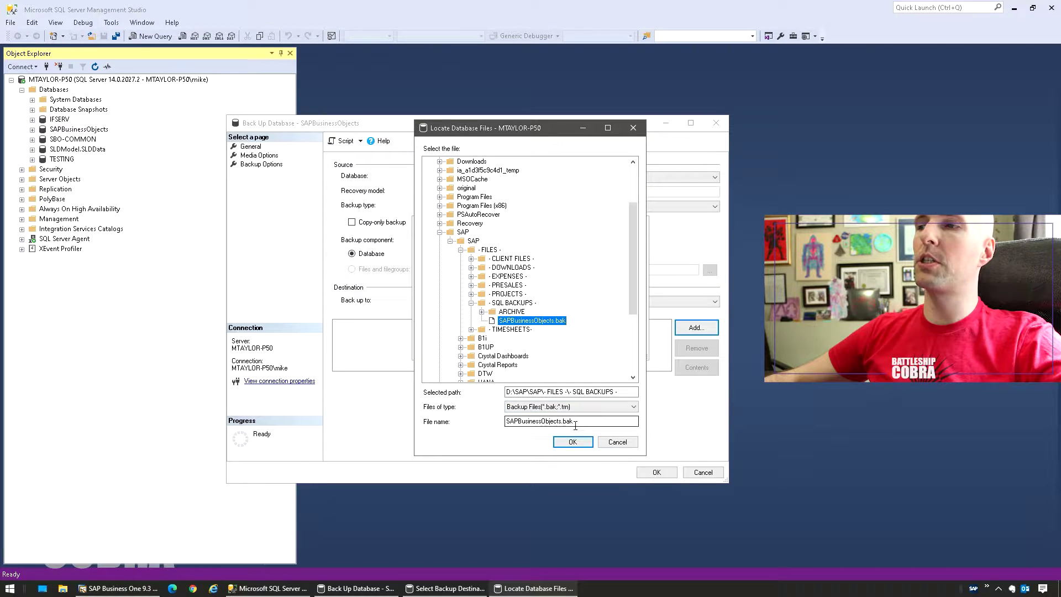
key(Tab)
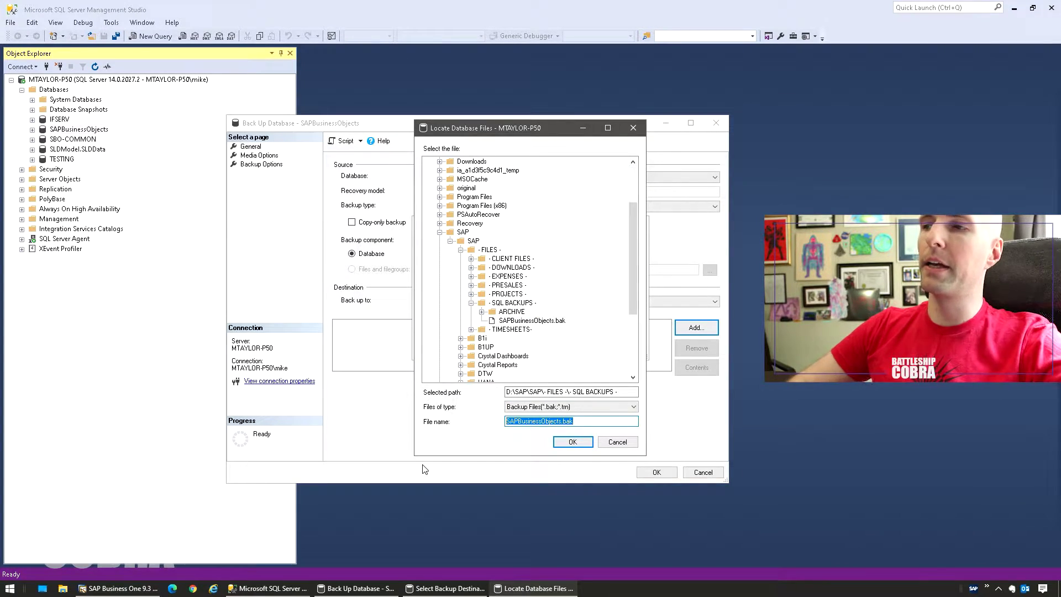
text(SAPBusiness)
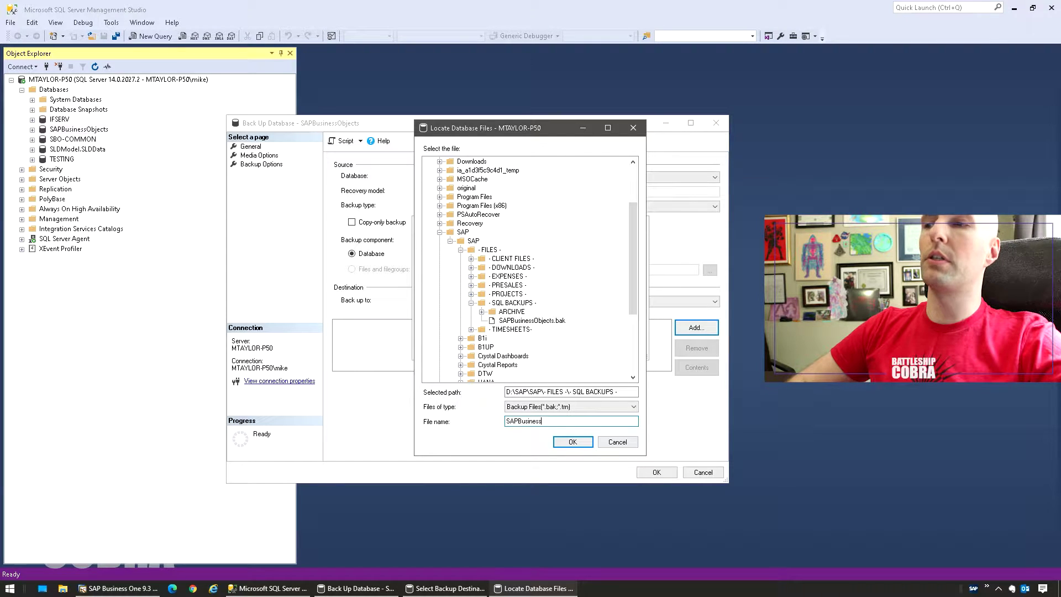
text(Onjects.bak)
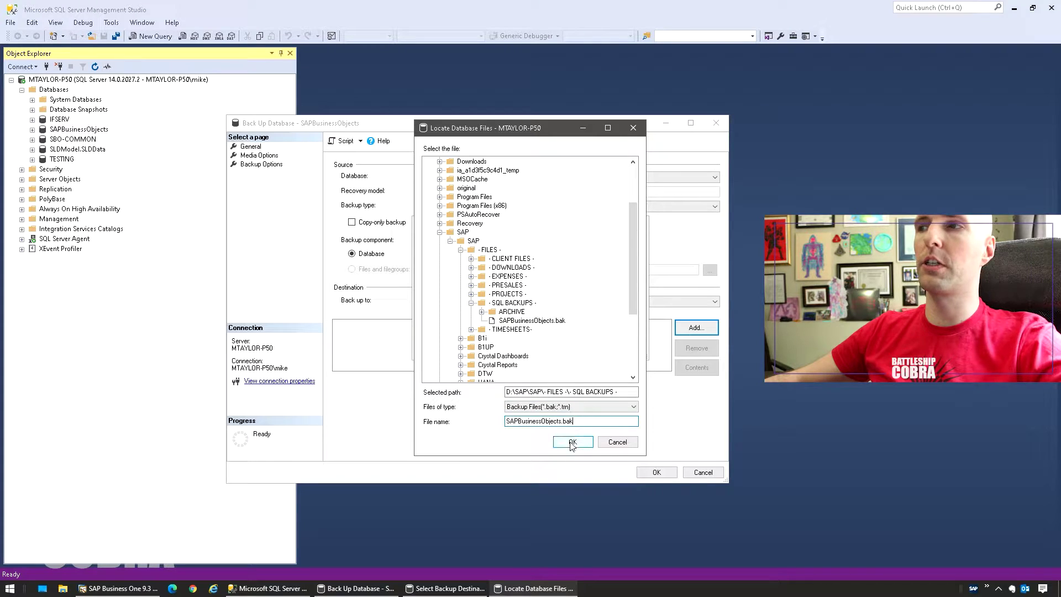
double_click(558, 421)
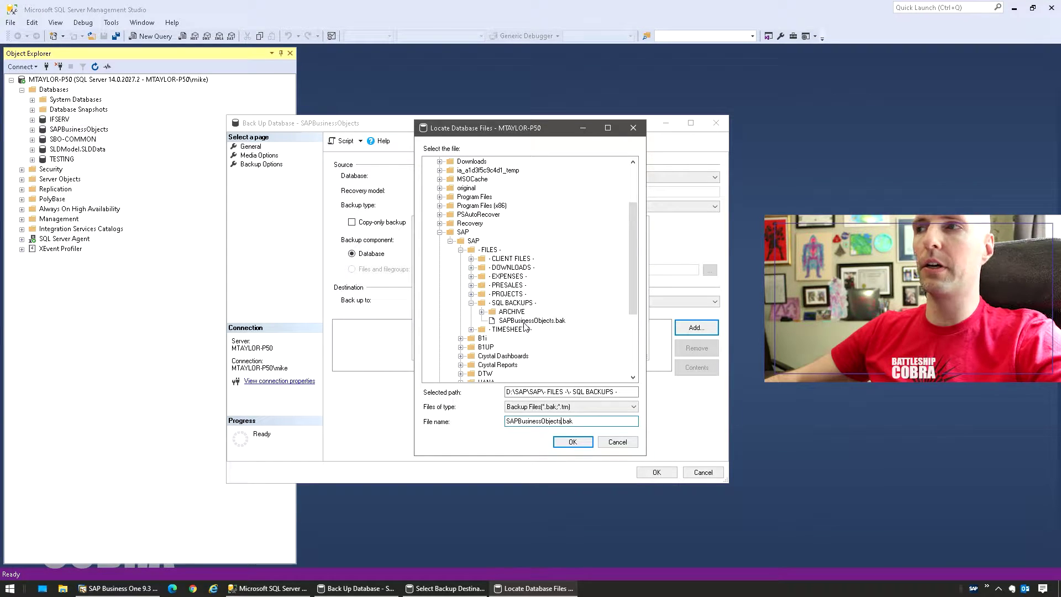
click(550, 321)
click(572, 444)
click(570, 343)
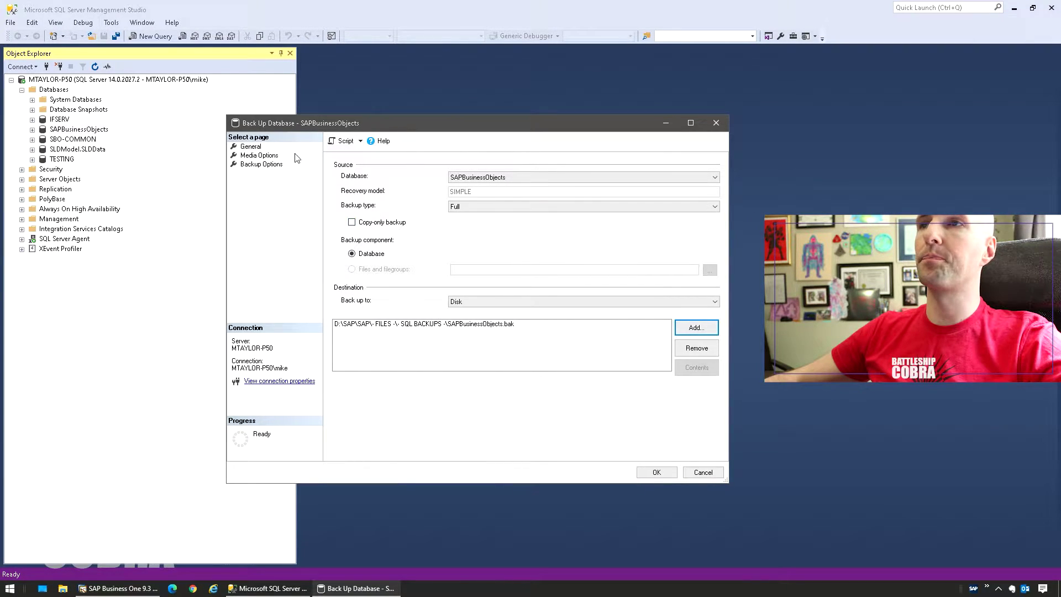
Run the SAPBusinessObjects full backup, overwriting all existing backup sets.
click(266, 159)
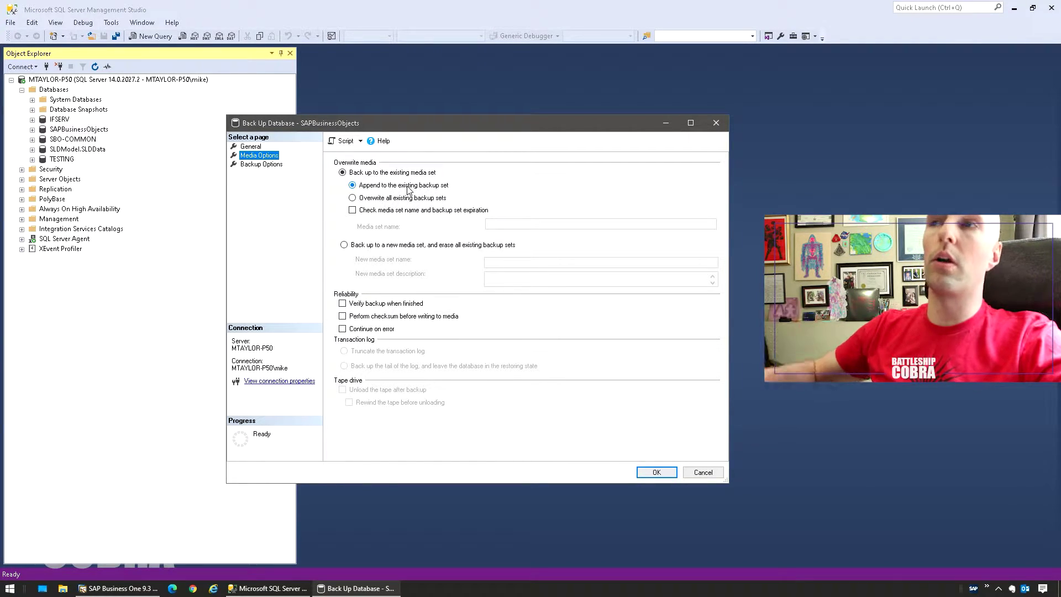
click(385, 197)
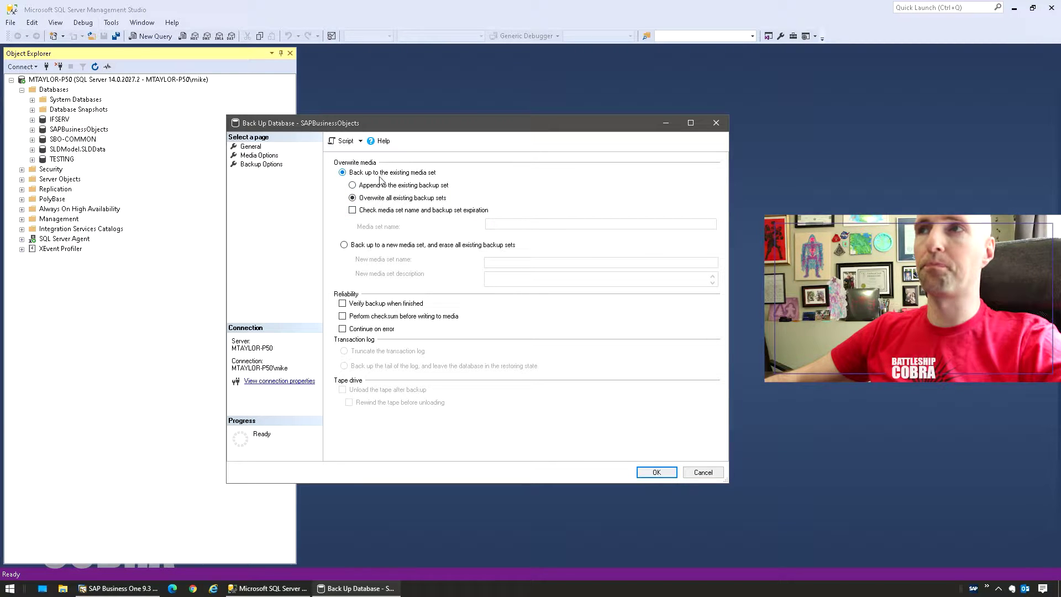
click(260, 165)
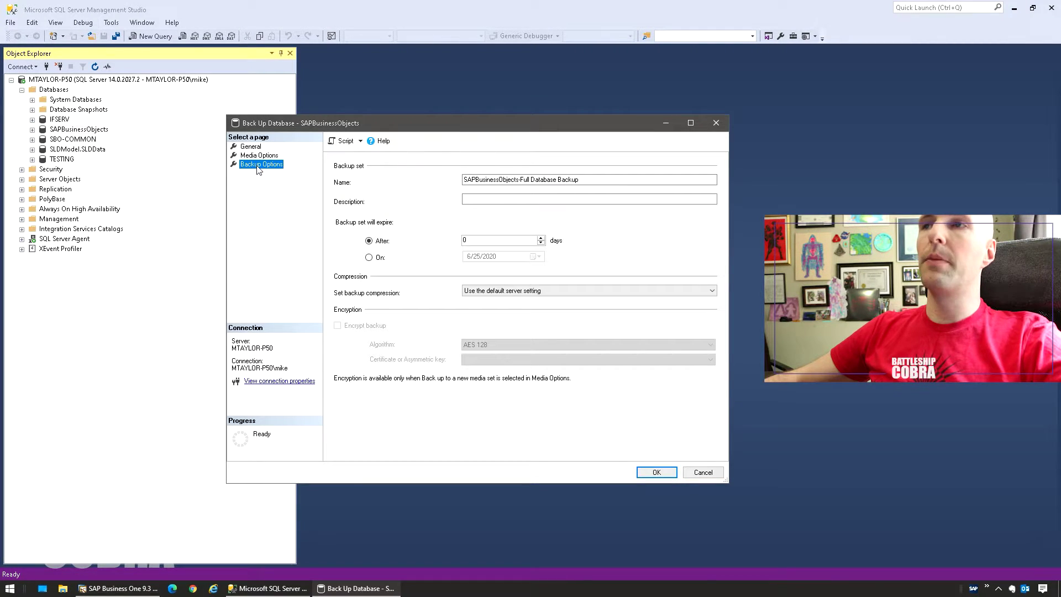
click(601, 179)
drag(601, 179, 339, 181)
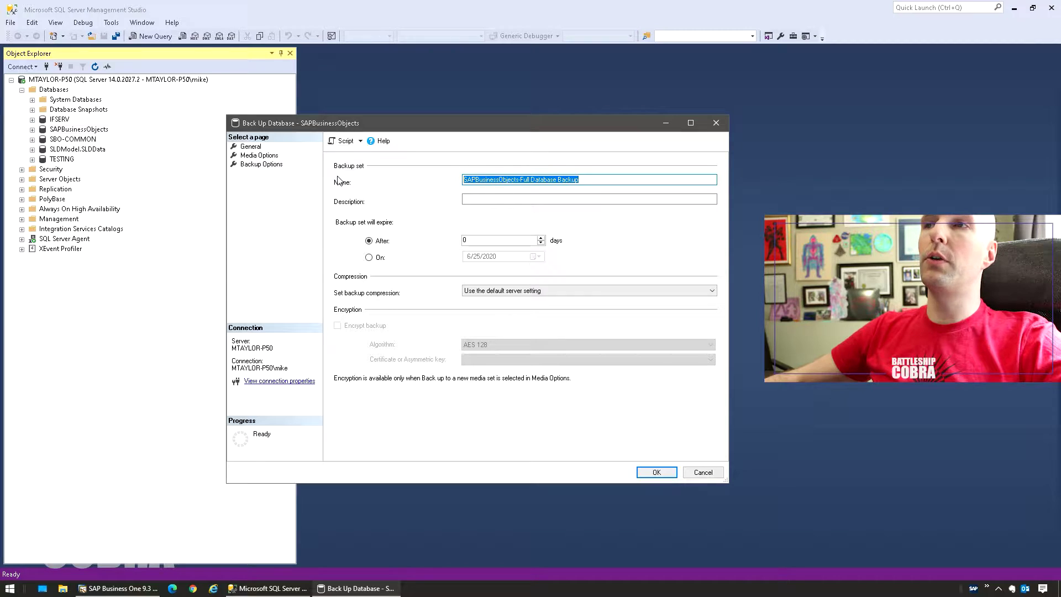
drag(464, 173, 459, 189)
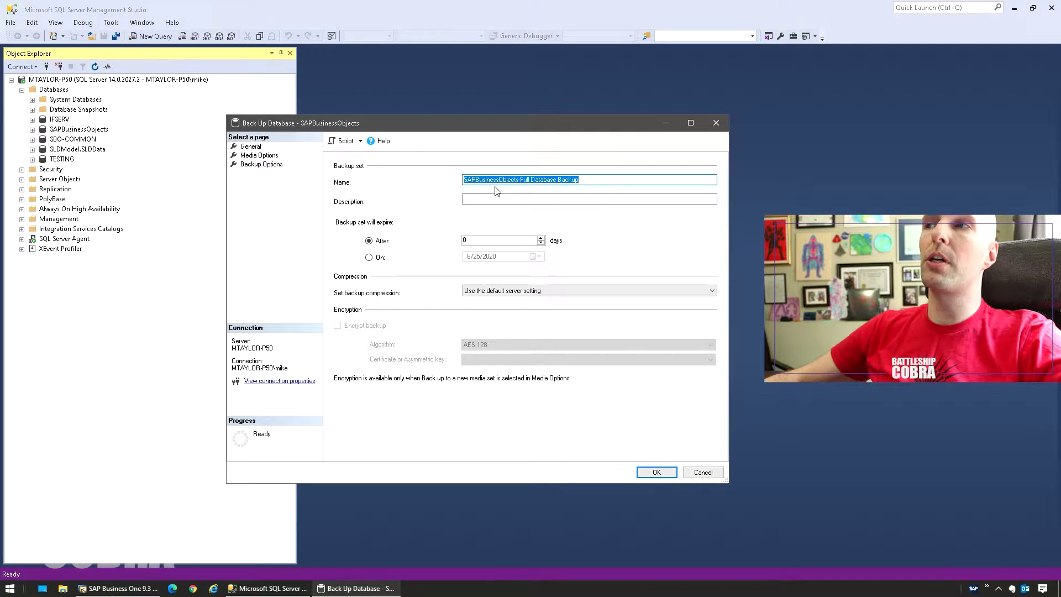
click(605, 184)
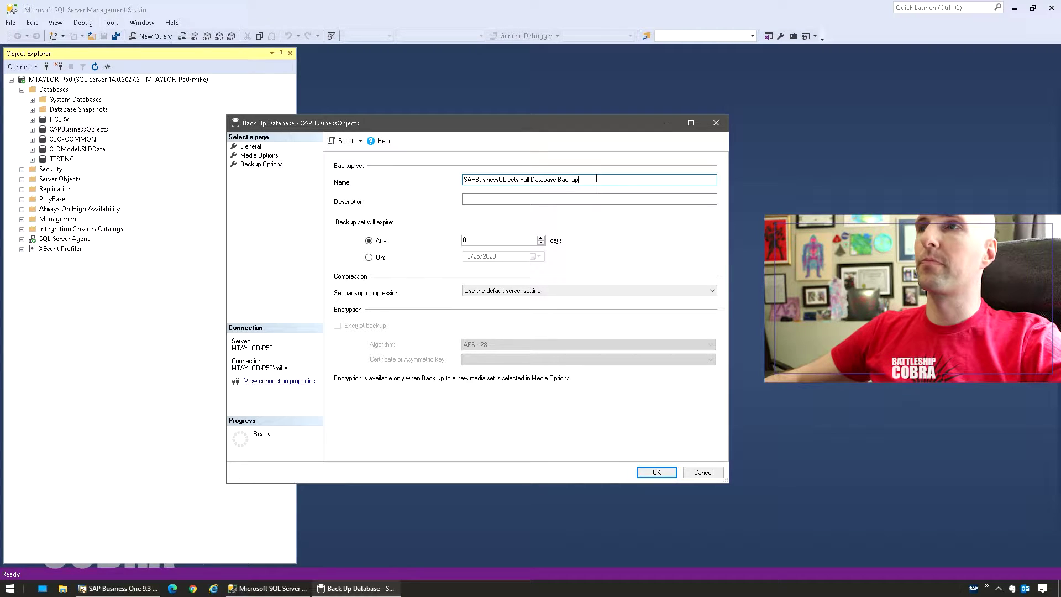
click(656, 473)
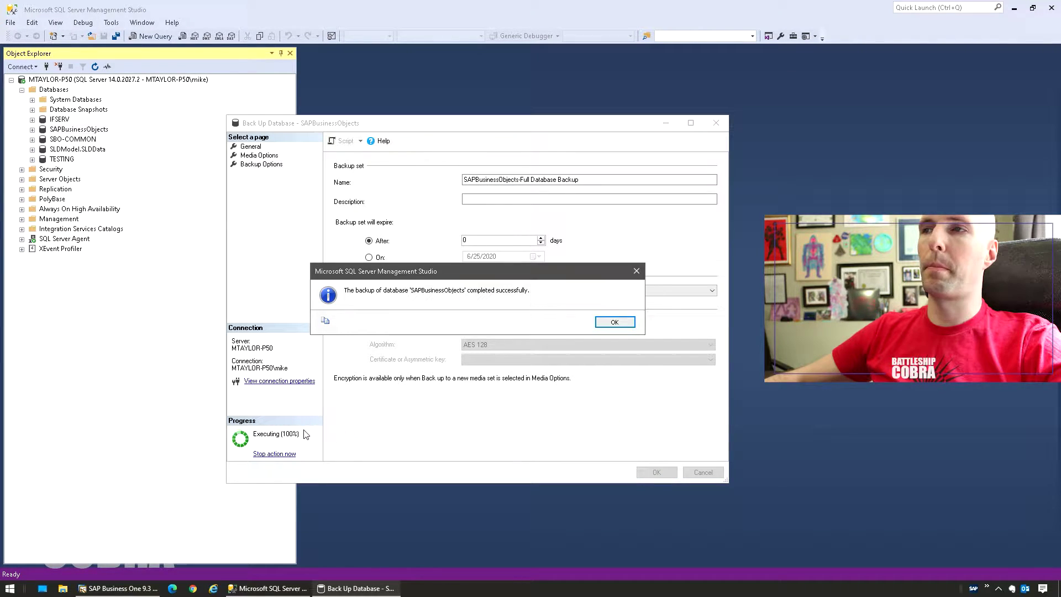
Dismiss the backup success message, select TESTING, and bring up the Databases folder's actions.
click(612, 321)
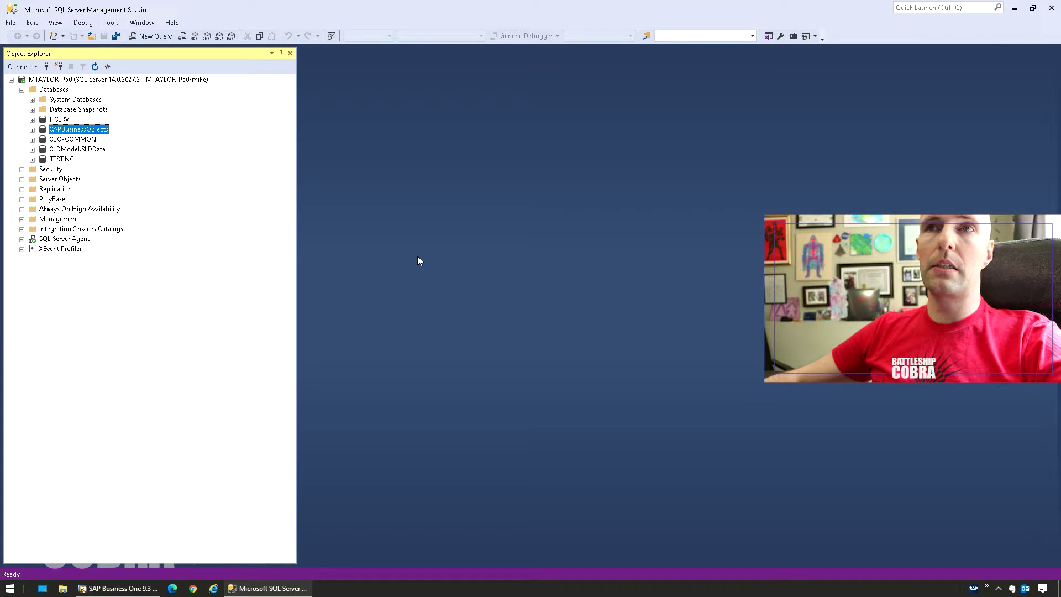
click(50, 161)
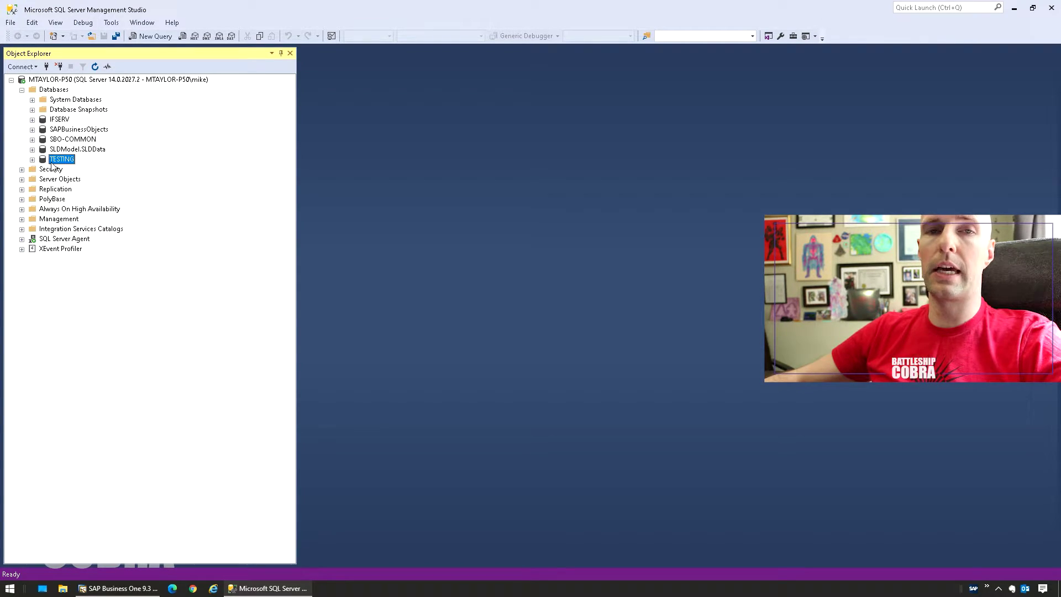
right_click(57, 93)
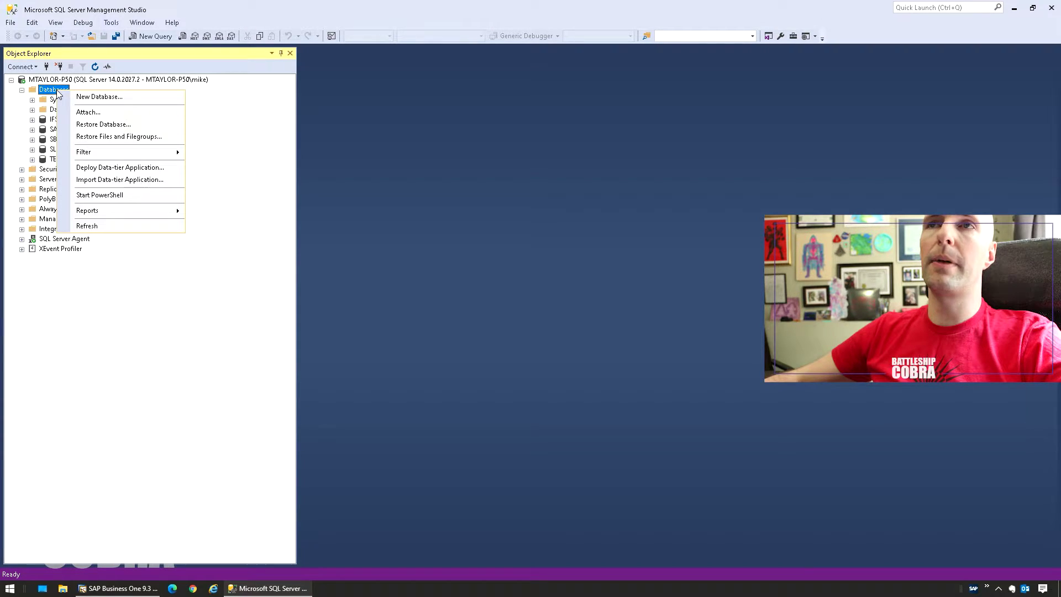
Create an empty database named TESTING_2 with default options.
click(84, 97)
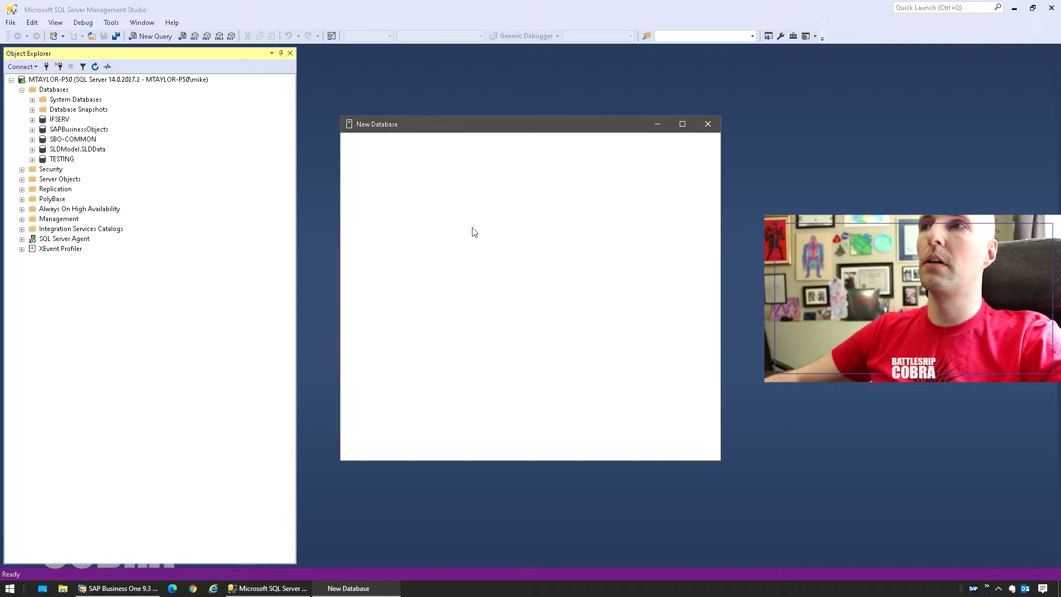
text(TESTING_2)
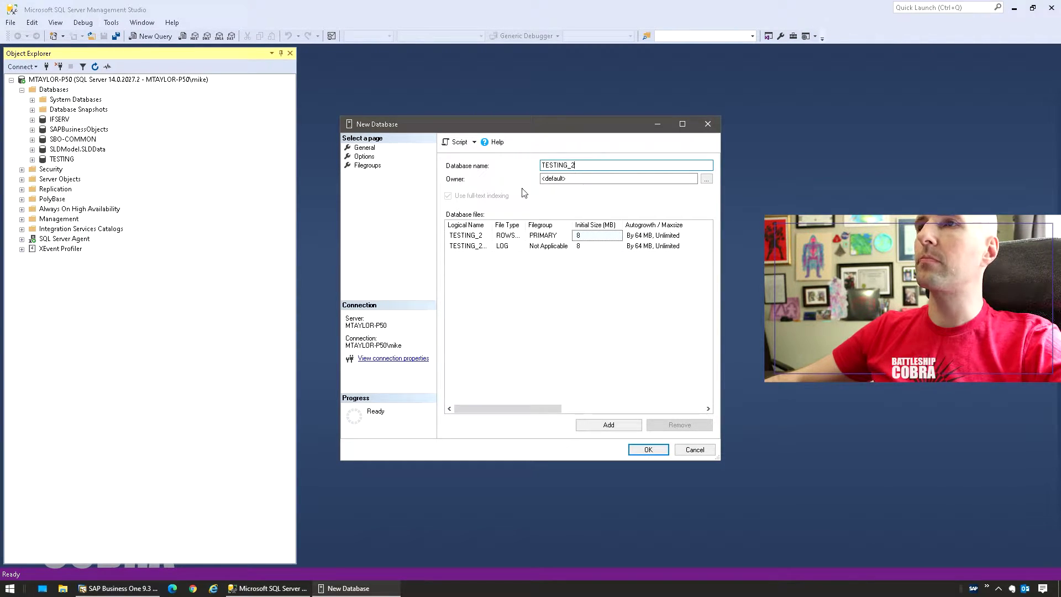
click(365, 156)
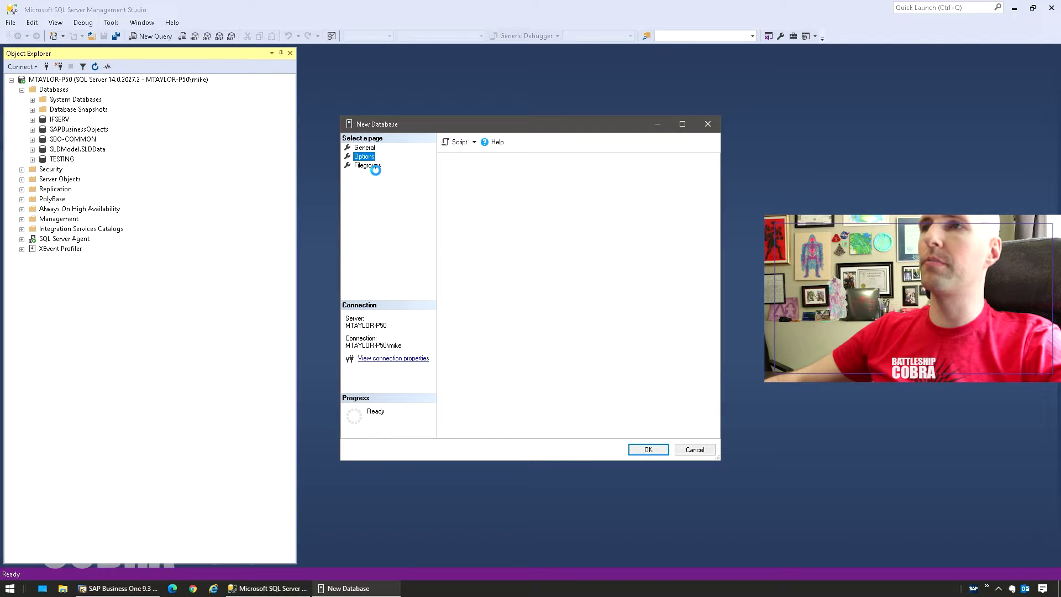
click(365, 148)
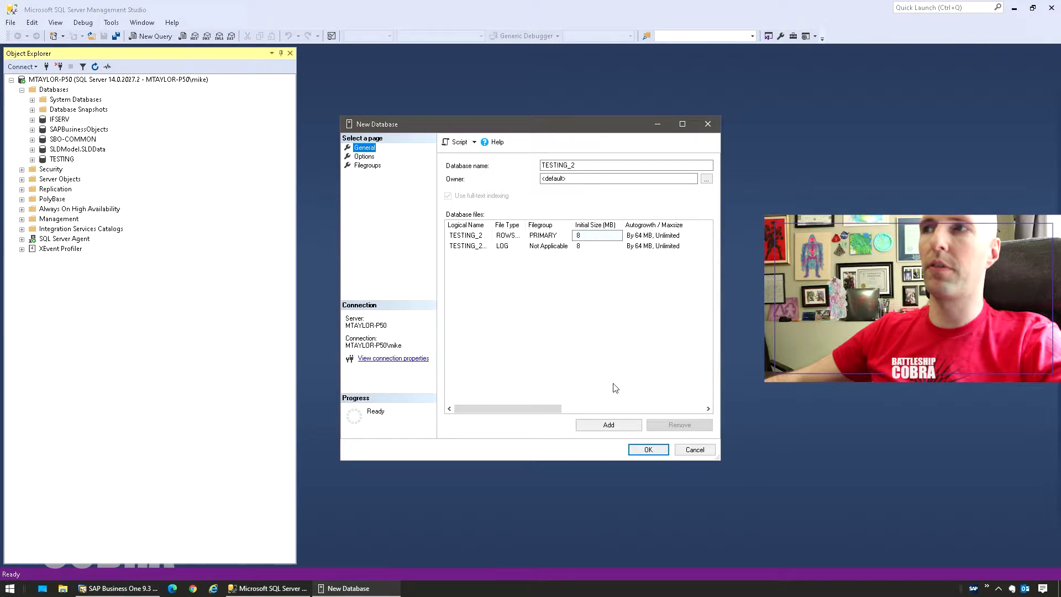
click(650, 449)
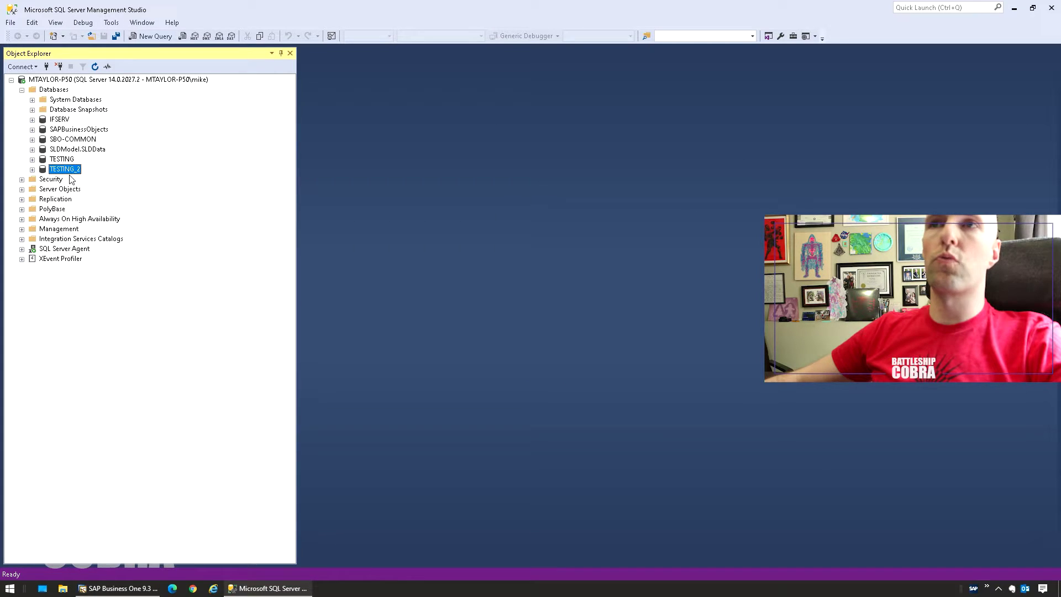
Open Restore Database for TESTING_2 and choose Device as the restore source.
right_click(71, 174)
mouse_move(97, 217)
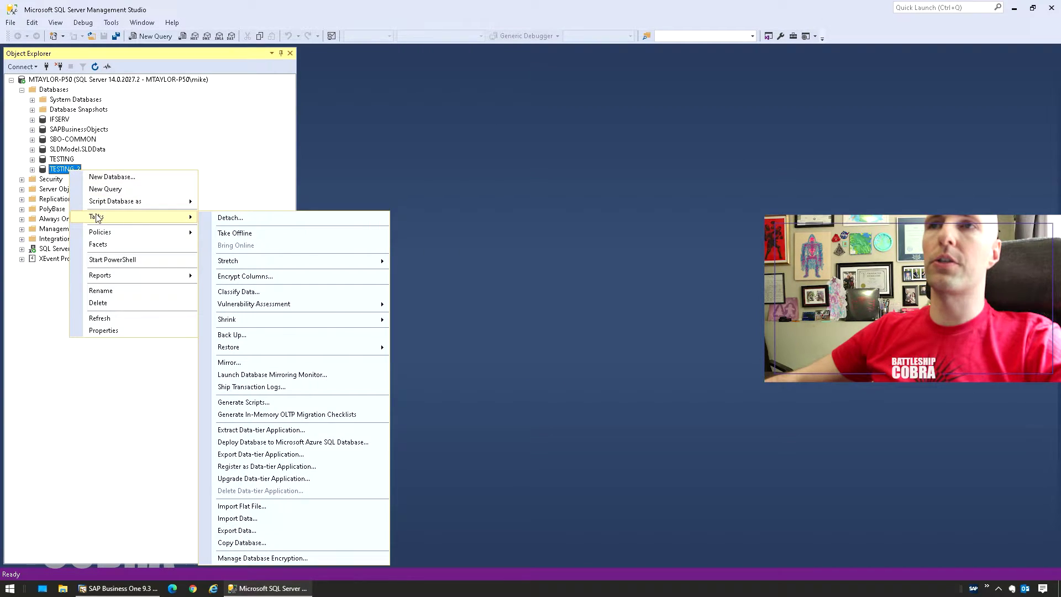
mouse_move(256, 350)
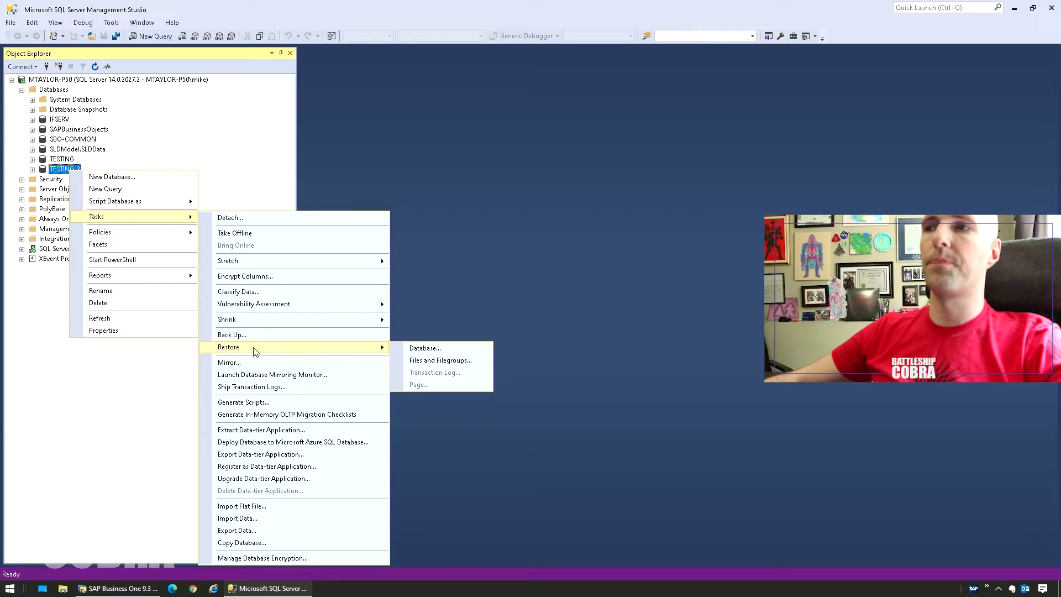
click(436, 350)
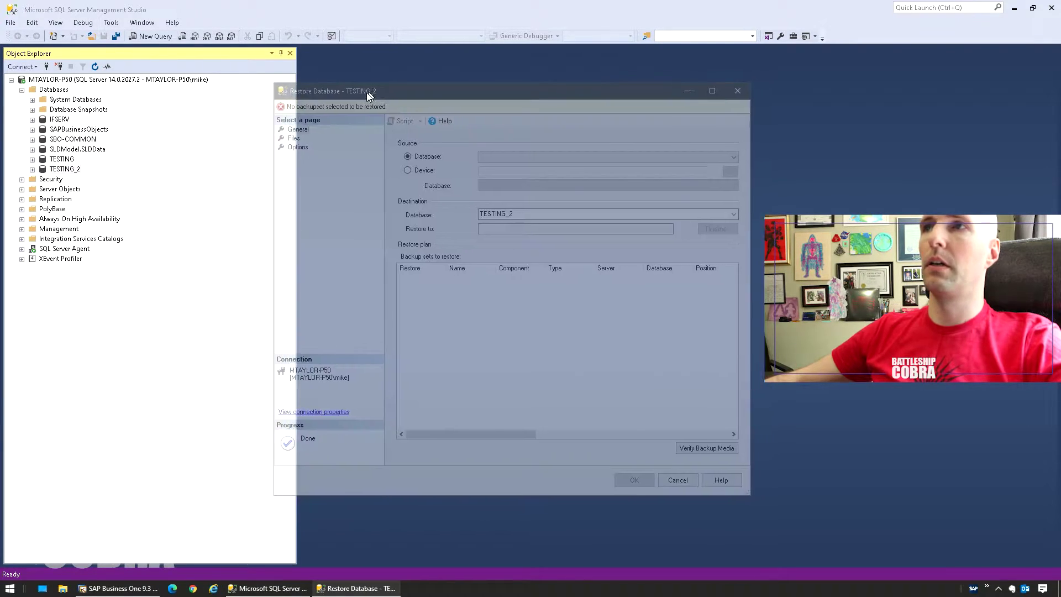
drag(366, 92, 256, 106)
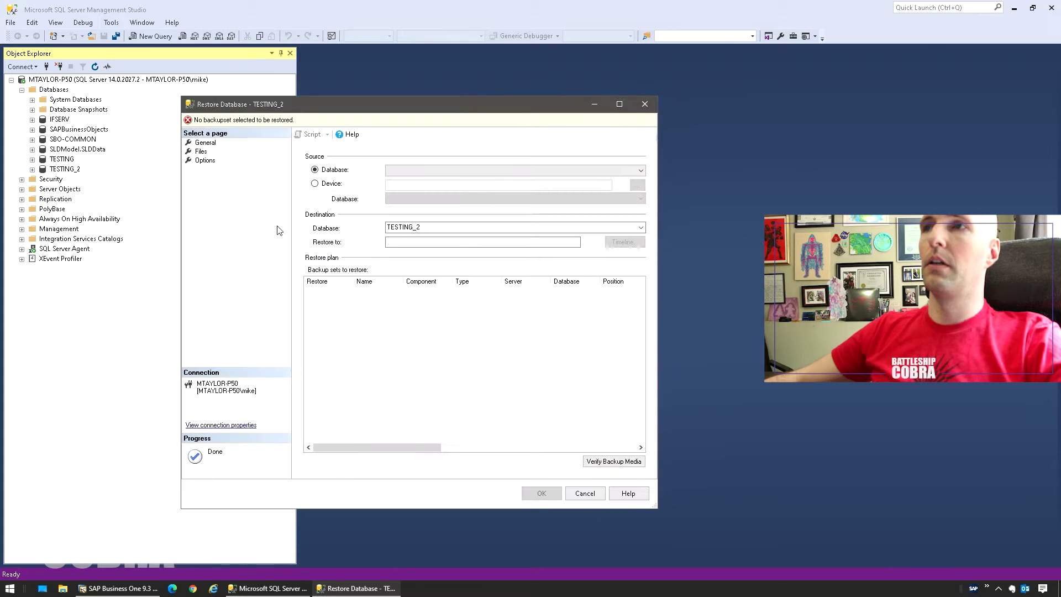
click(315, 183)
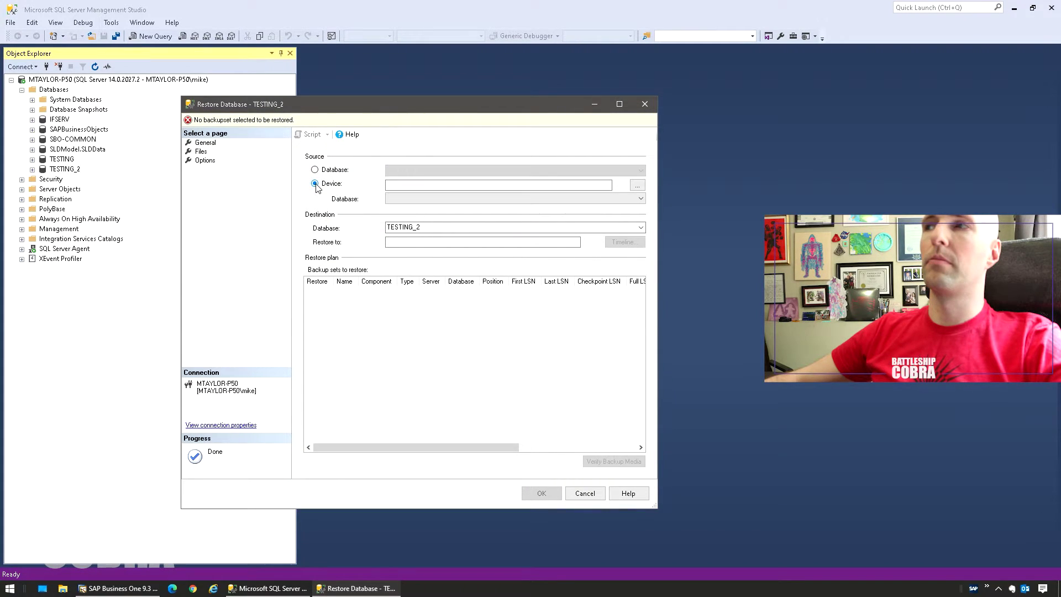
click(637, 186)
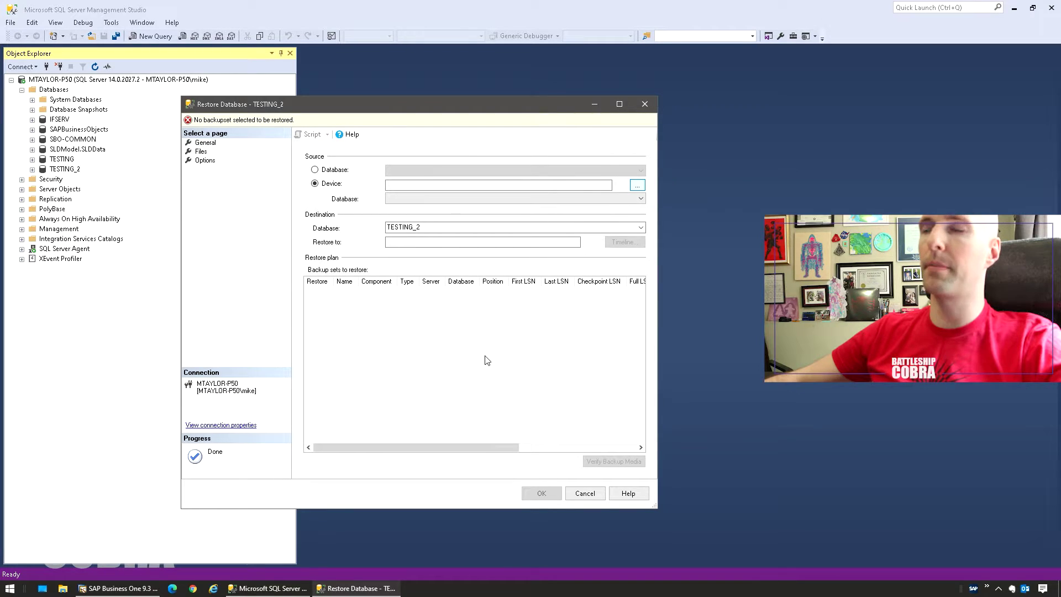
Add SAPBusinessObjects.bak as the restore device, keep TESTING_2 as destination, and review the backup set.
click(508, 276)
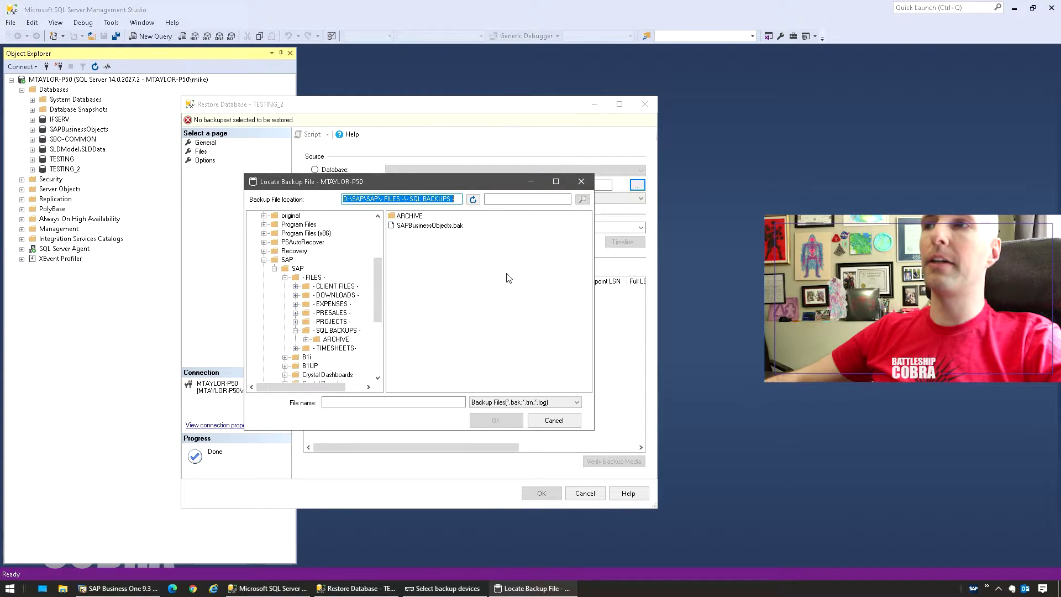
double_click(420, 226)
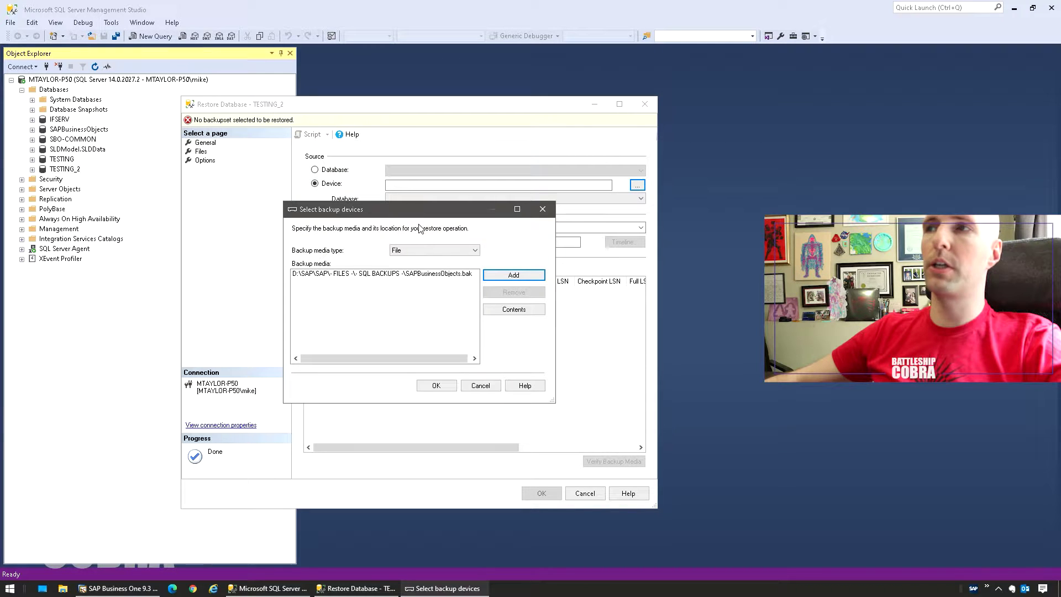
click(436, 385)
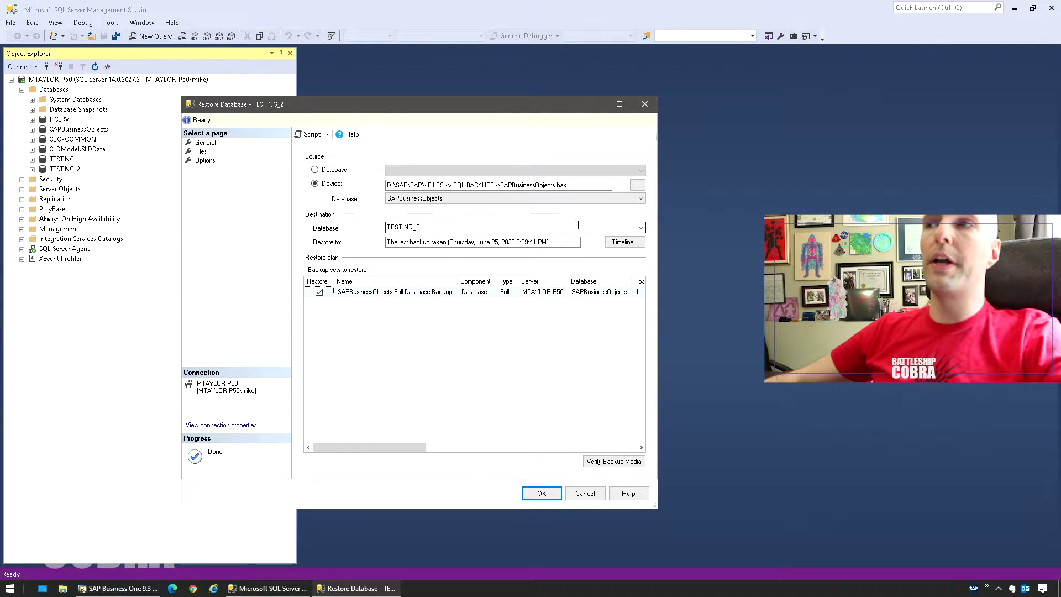
click(641, 228)
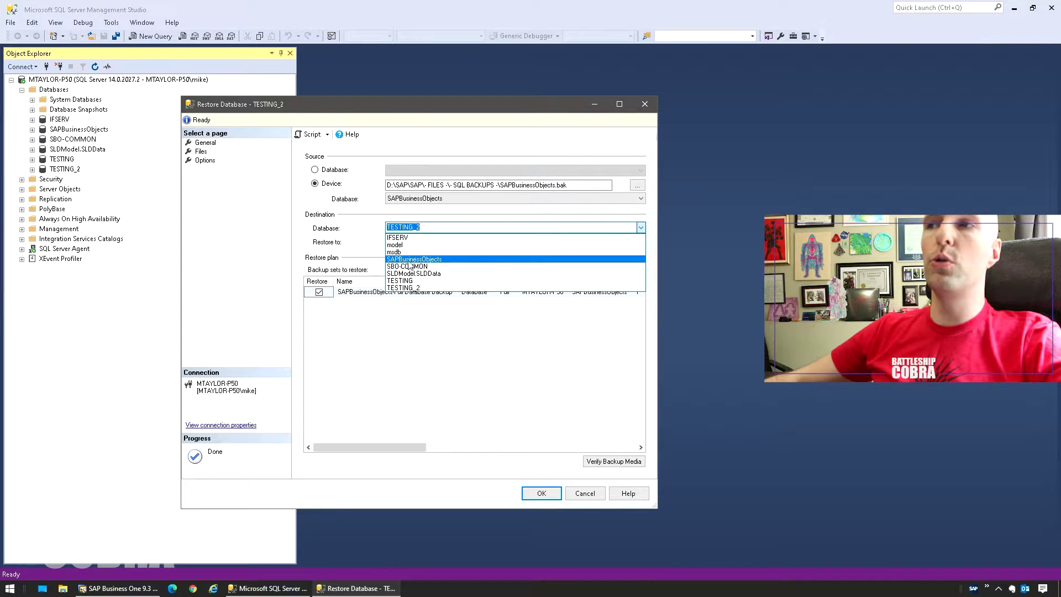
click(315, 243)
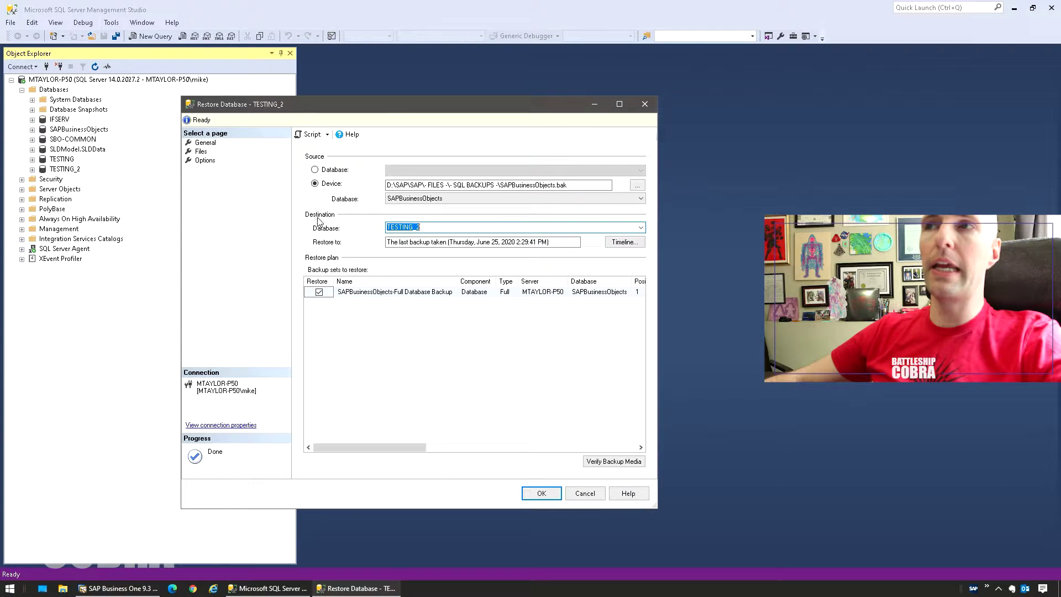
click(641, 228)
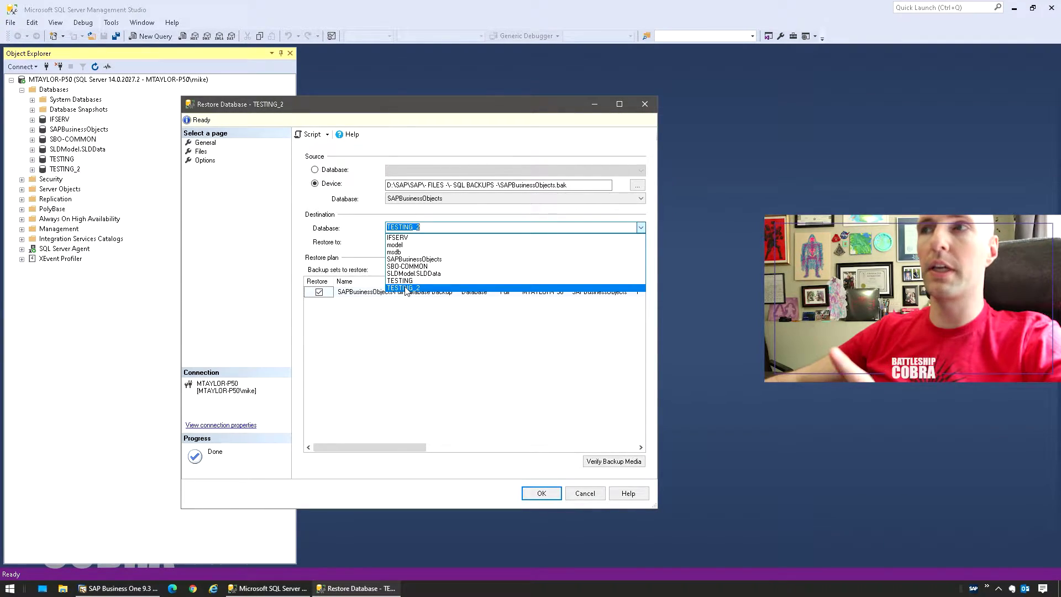
click(405, 227)
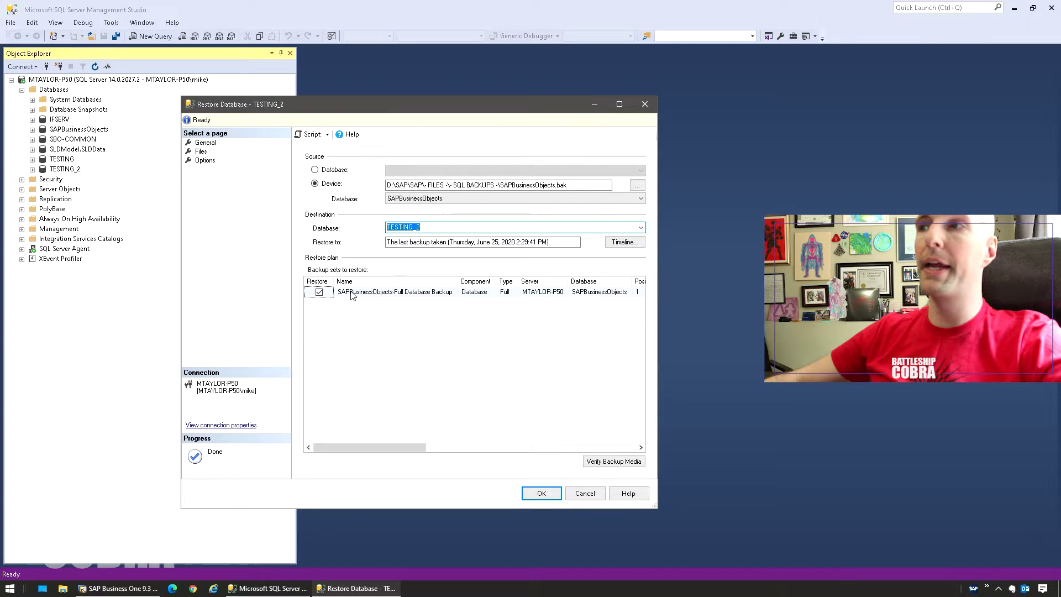
drag(395, 446, 339, 434)
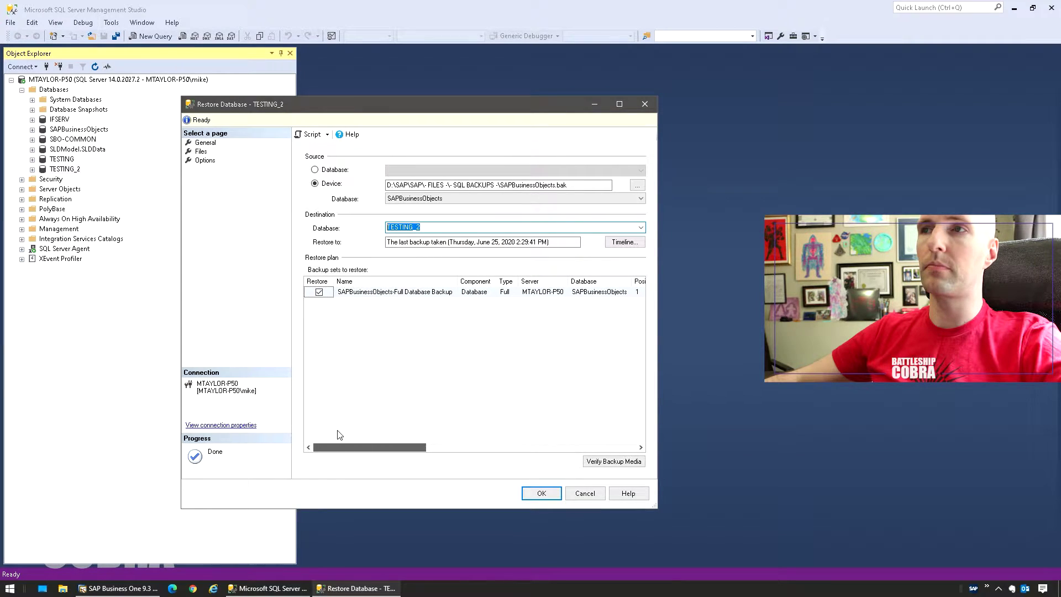
Show the Files page and inspect the TESTING_2.mdf and TESTING_2_log.ldf restore paths.
click(200, 151)
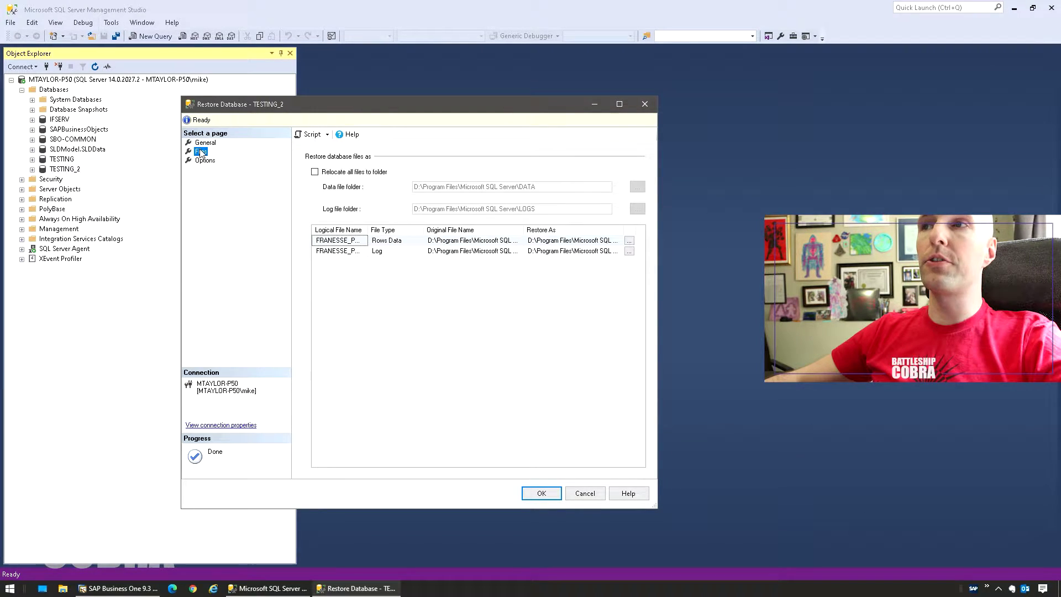
click(555, 243)
click(555, 244)
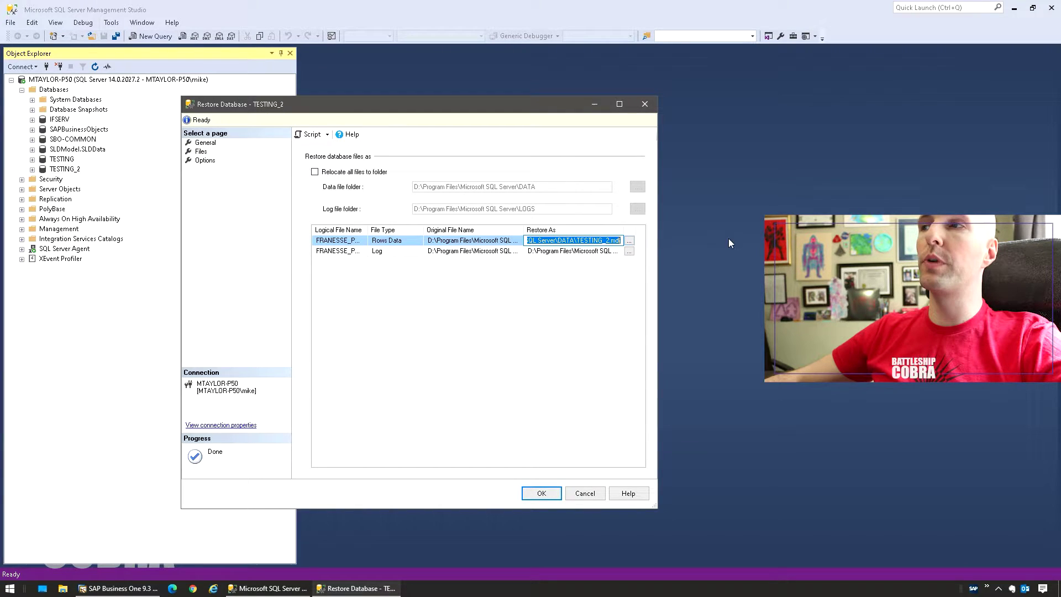
click(587, 241)
drag(576, 240, 701, 247)
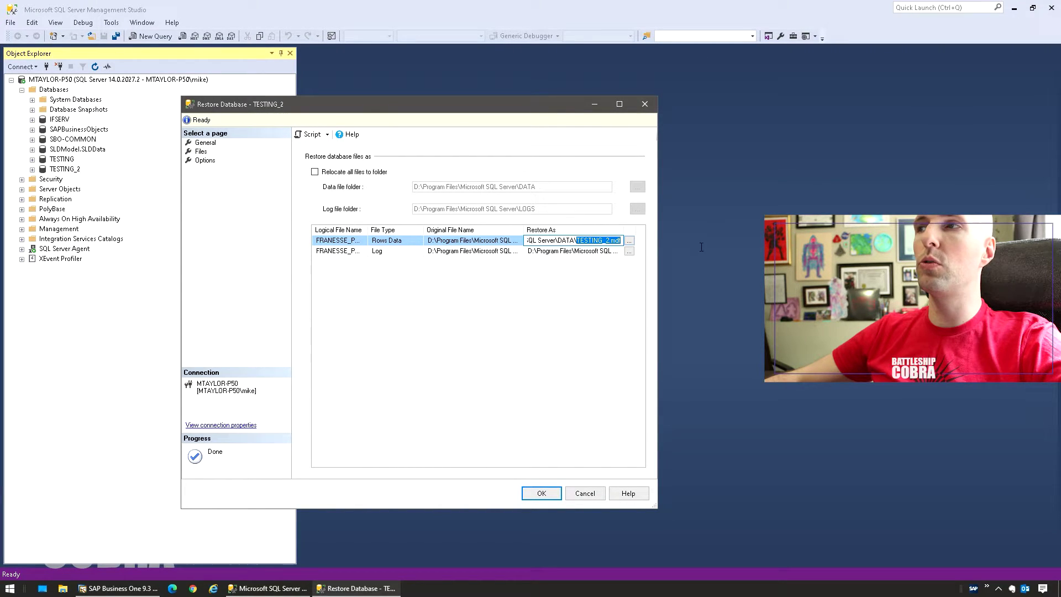
click(577, 251)
click(577, 252)
click(576, 252)
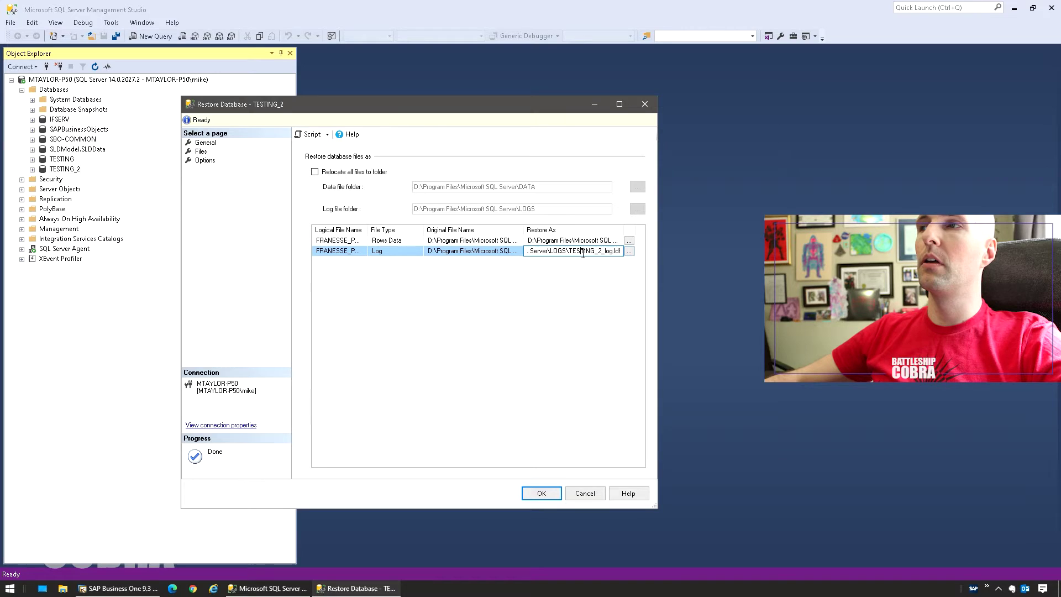
drag(570, 251, 702, 260)
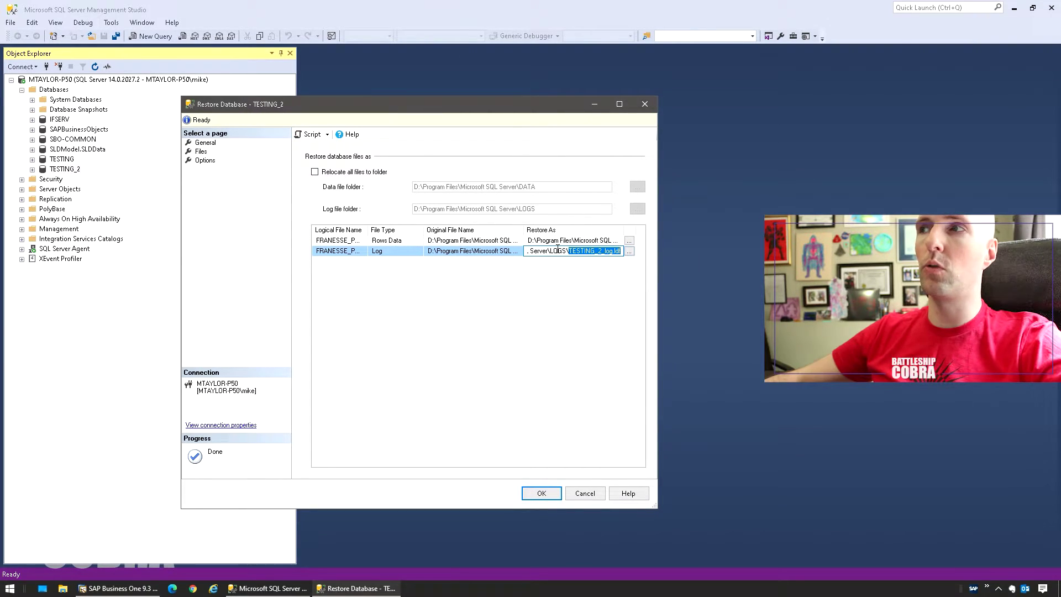
Recheck the full data file path and the TESTING_2_log.ldf log file name.
click(578, 241)
drag(578, 241, 716, 241)
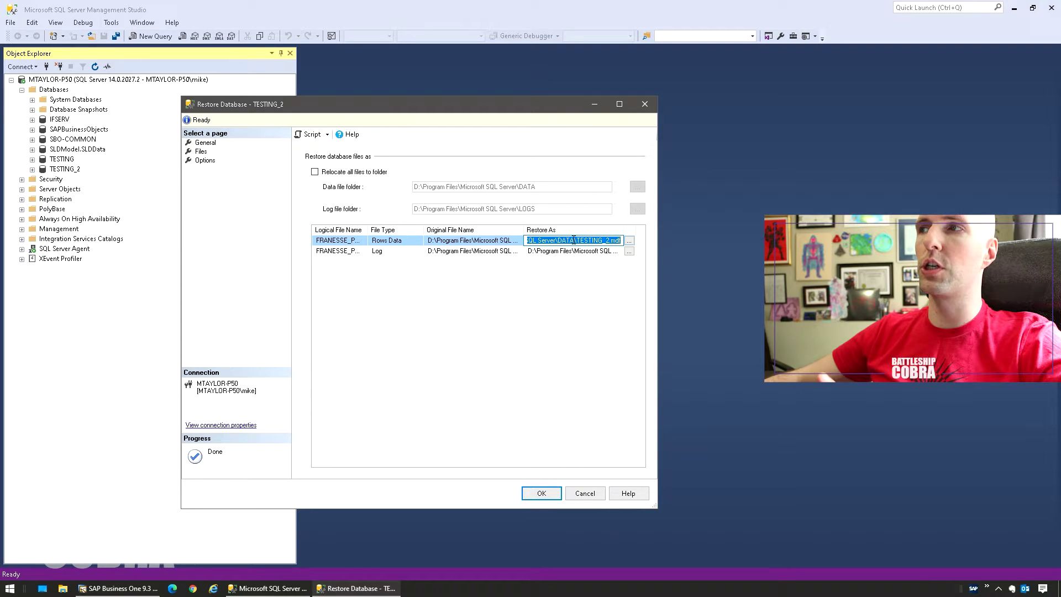
drag(577, 241, 701, 251)
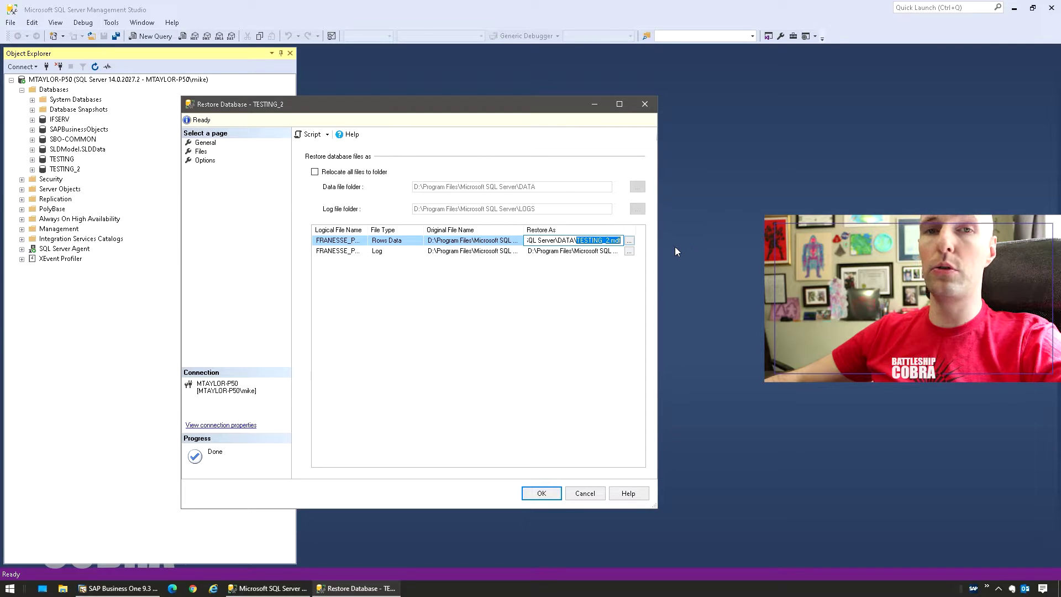
click(585, 255)
click(581, 253)
click(571, 252)
drag(569, 252, 695, 260)
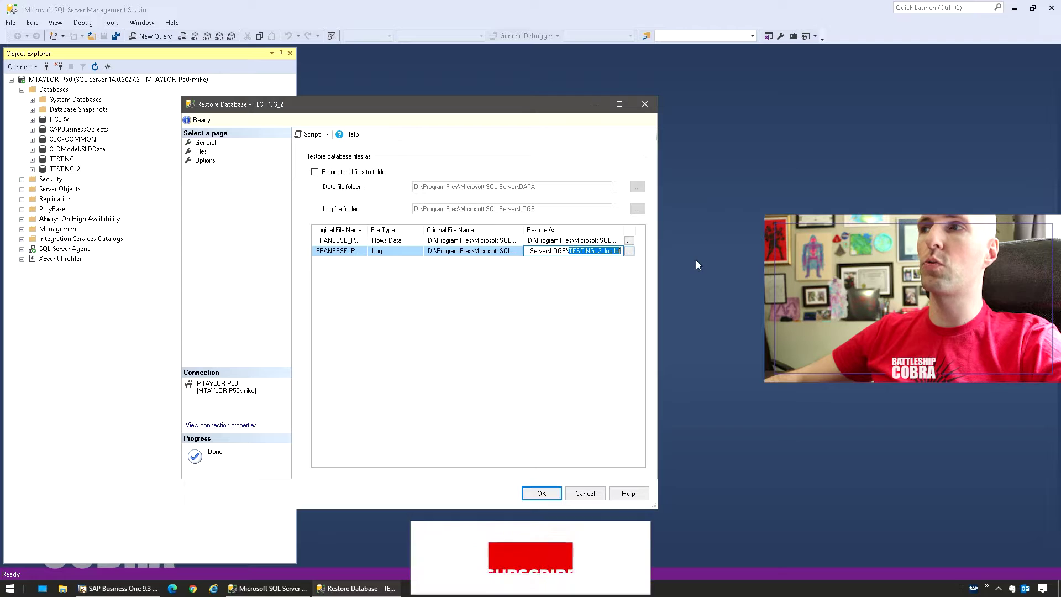
Restore TESTING_2 with WITH REPLACE and Close existing connections enabled.
click(204, 160)
click(315, 170)
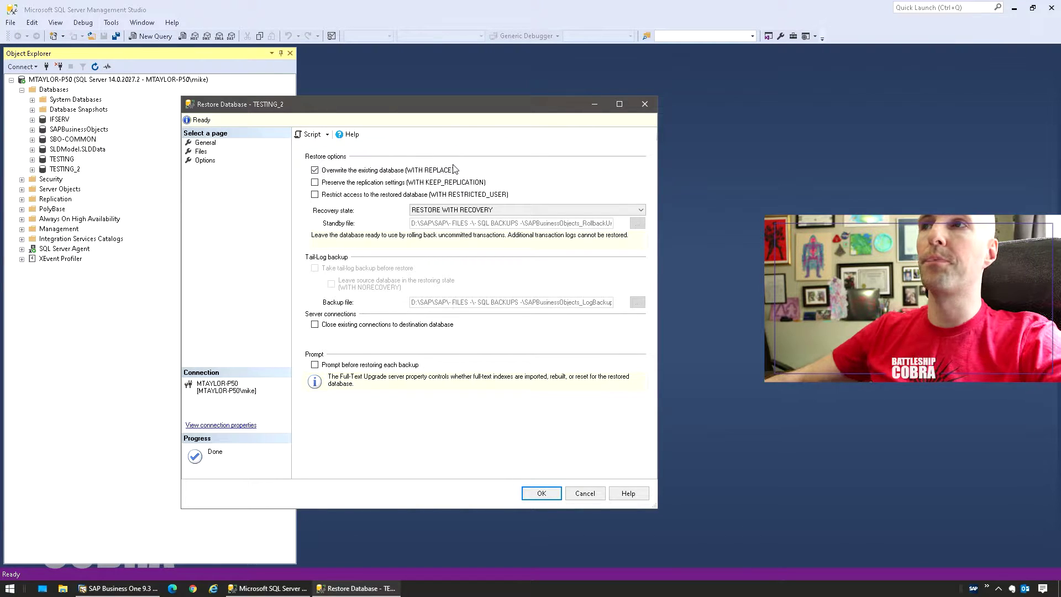
click(315, 326)
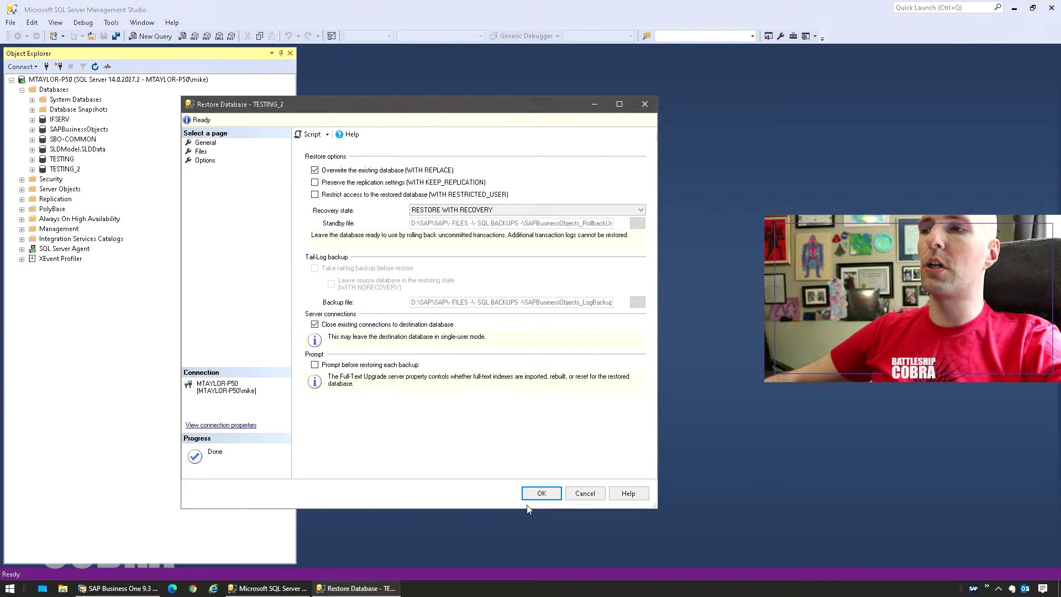
click(540, 495)
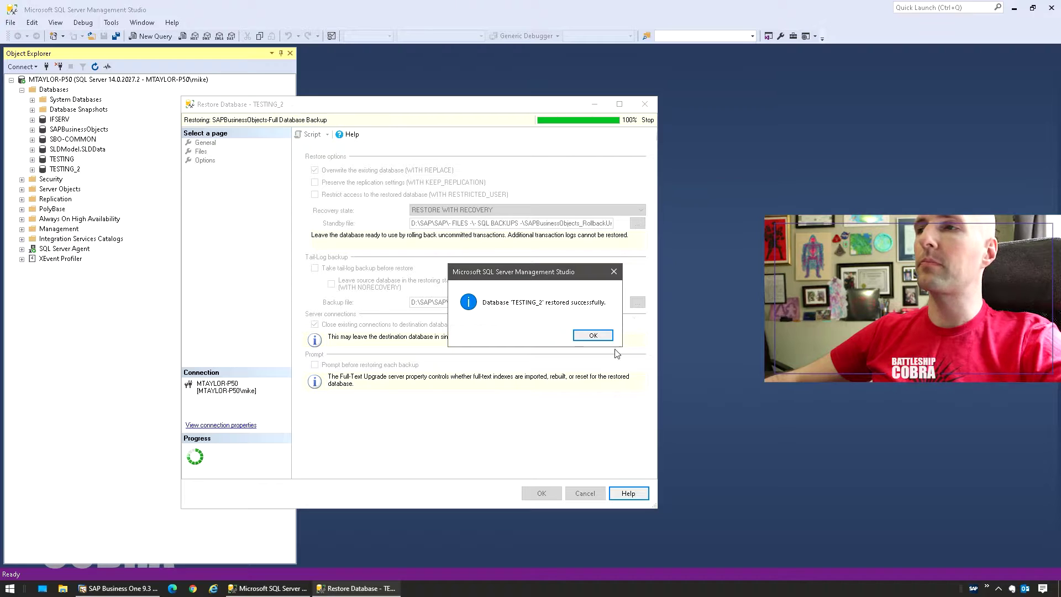
Dismiss the success message and open the server's Activity Monitor with Processes expanded.
click(592, 335)
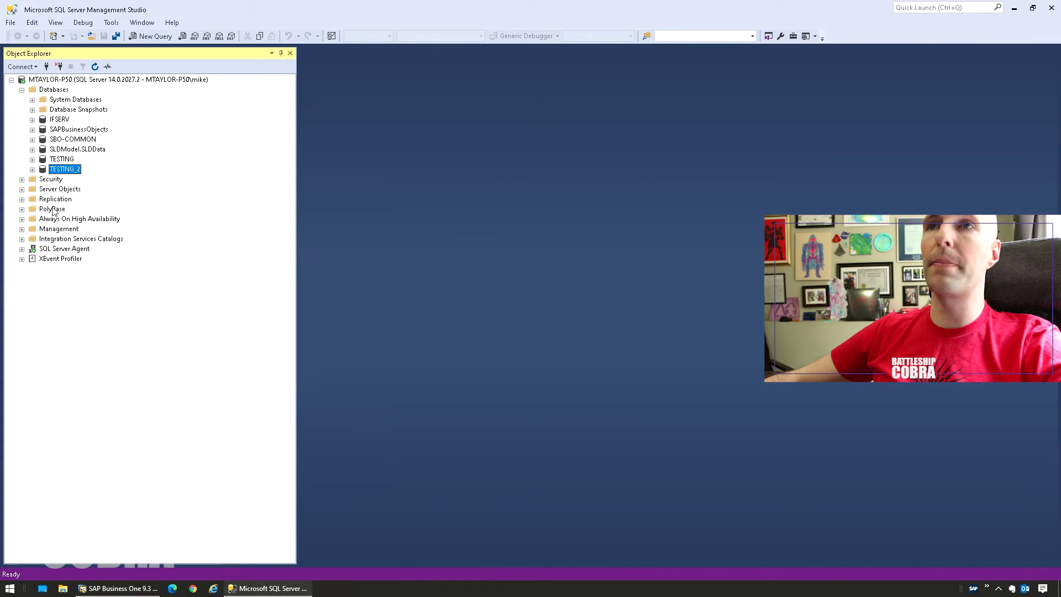
right_click(61, 81)
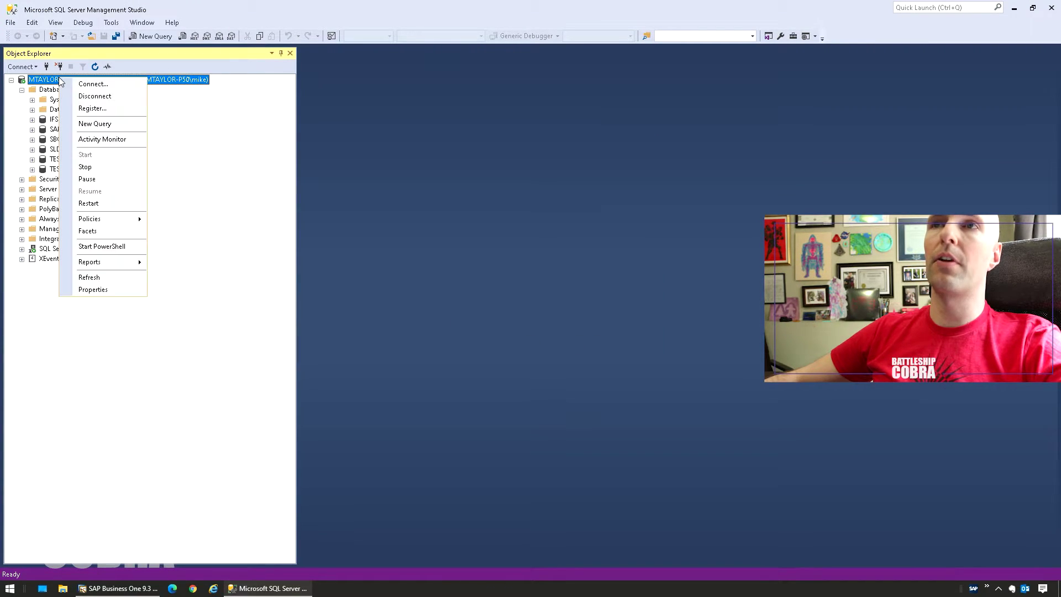
click(240, 142)
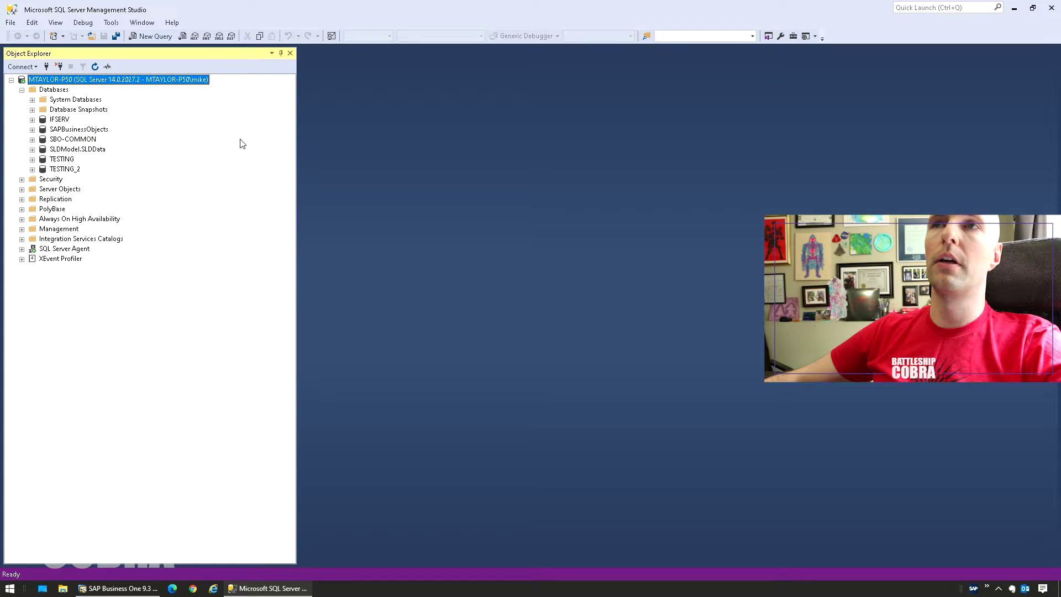
right_click(83, 80)
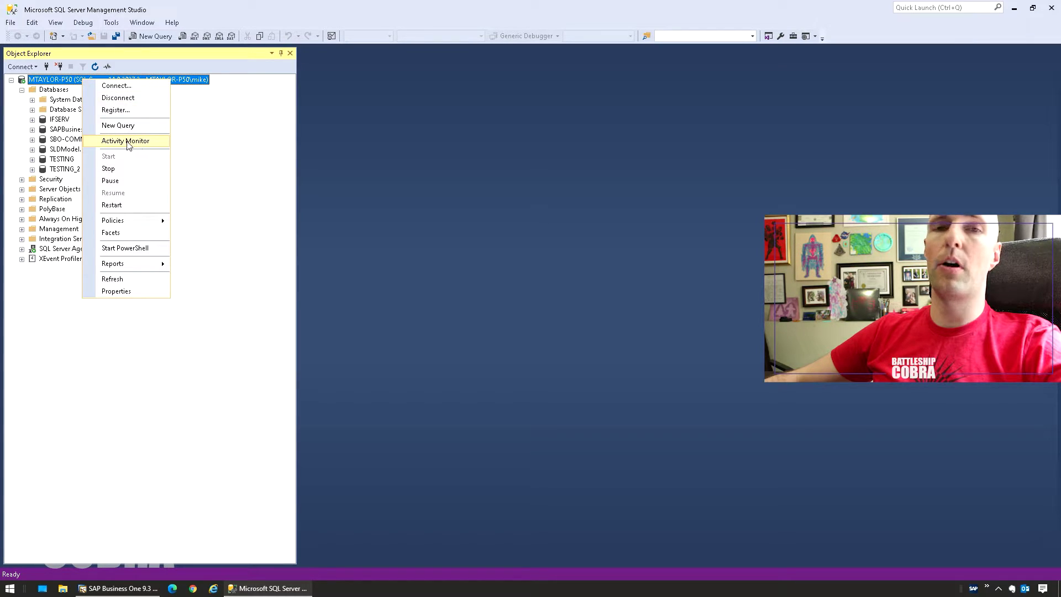
click(126, 141)
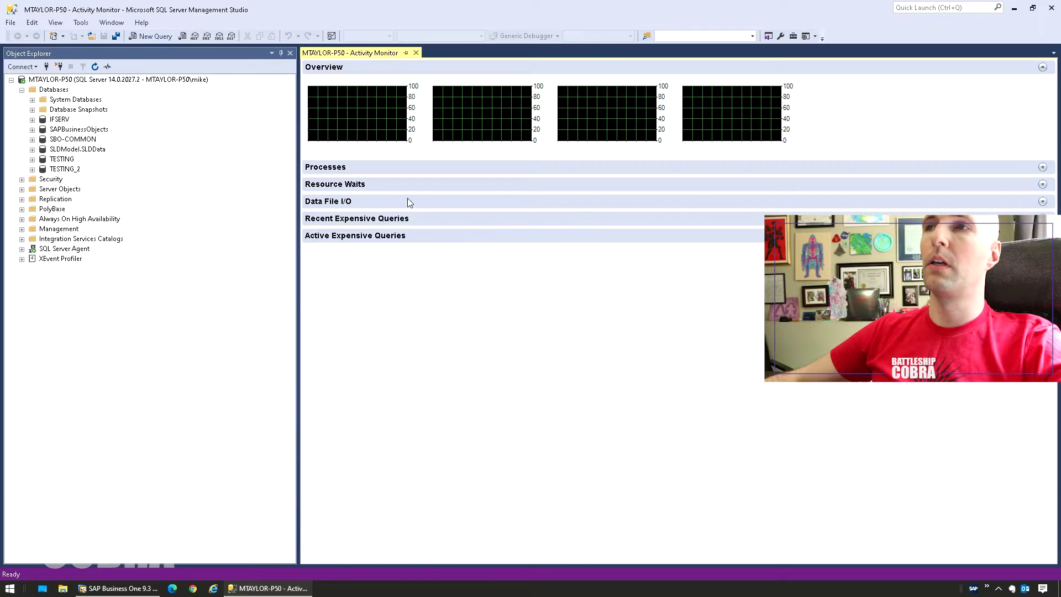
click(324, 168)
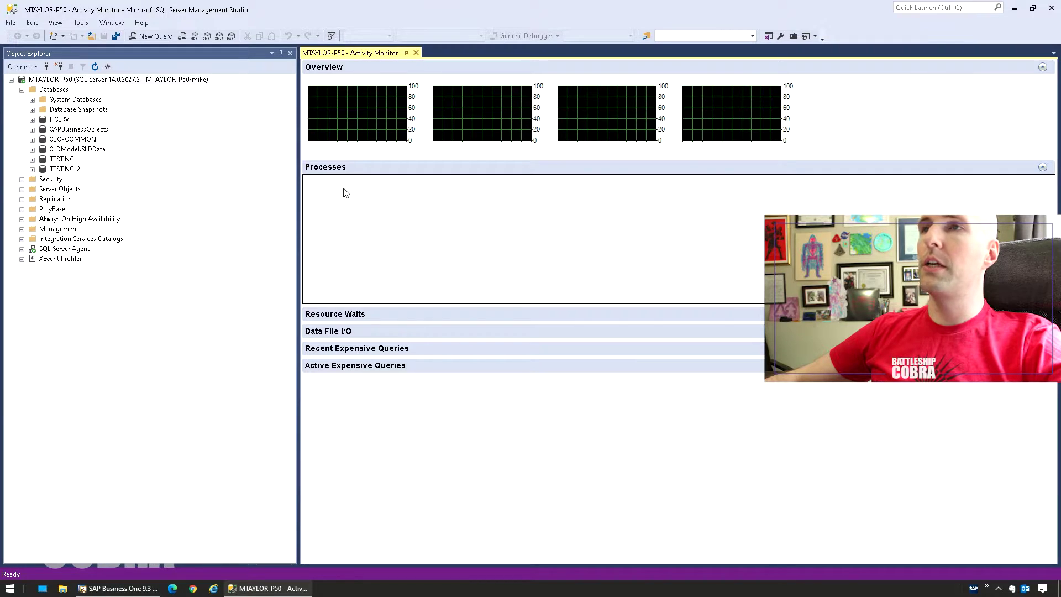
Widen the Application and Database columns and filter processes to the TESTING database.
drag(513, 180, 594, 180)
drag(407, 180, 464, 180)
click(466, 180)
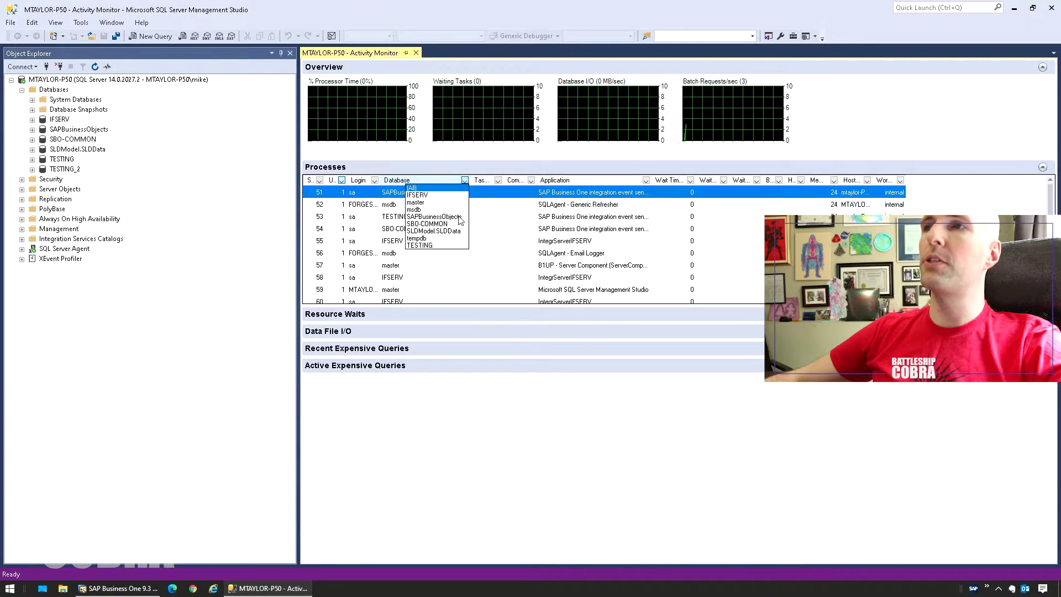
click(431, 244)
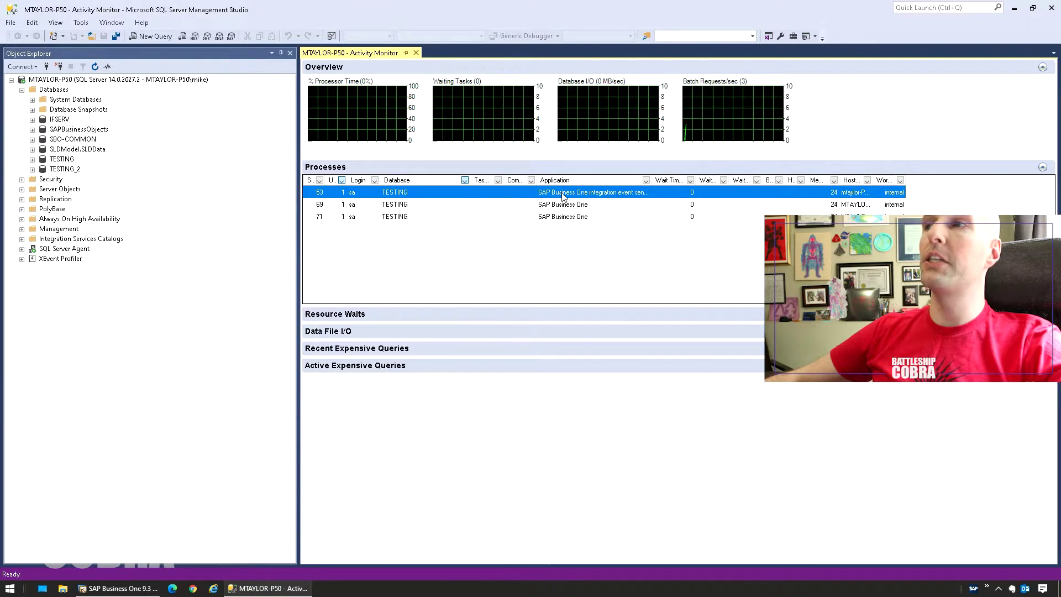
double_click(685, 180)
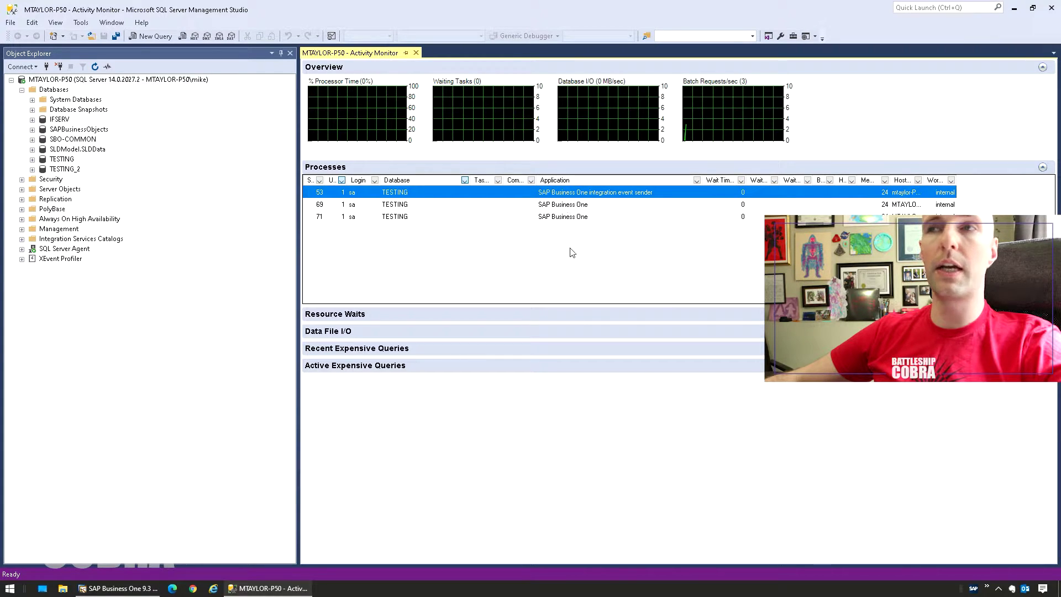
click(558, 205)
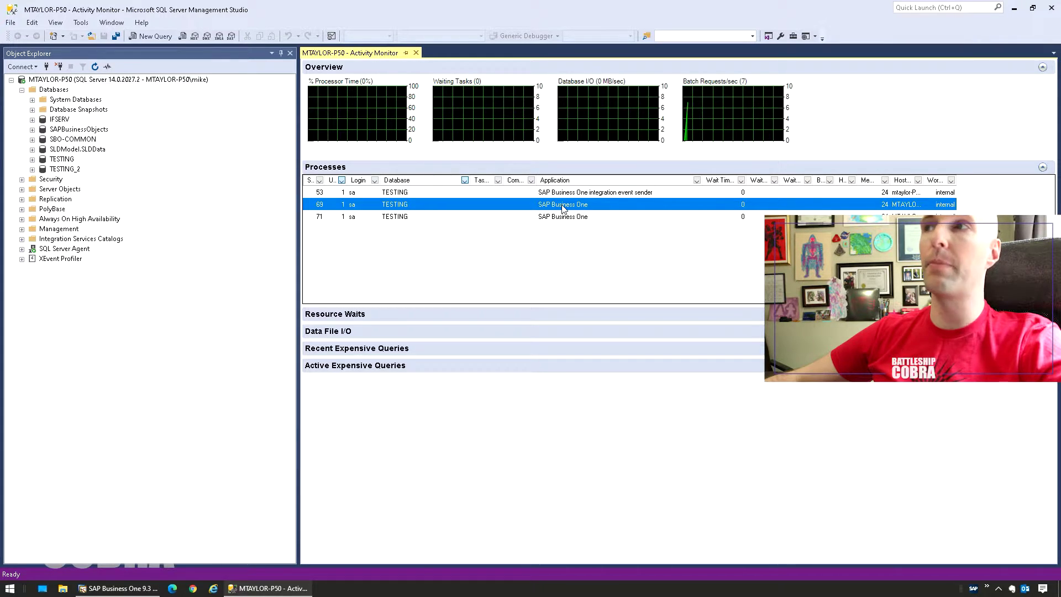
Check the Kill Process actions for sessions 69 and 71 without killing either.
right_click(562, 205)
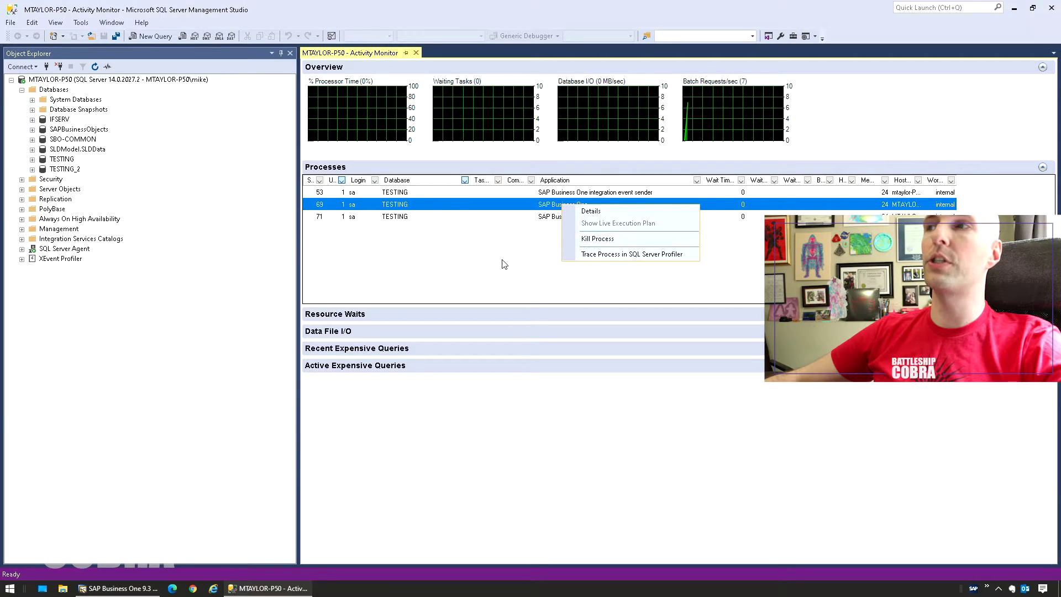
key(Escape)
right_click(569, 216)
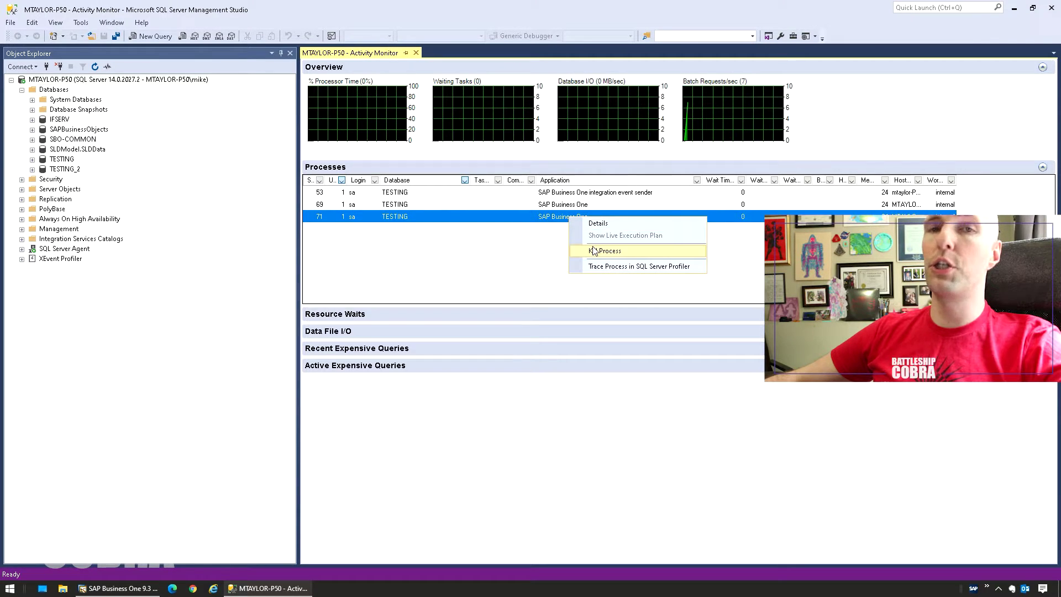
click(489, 275)
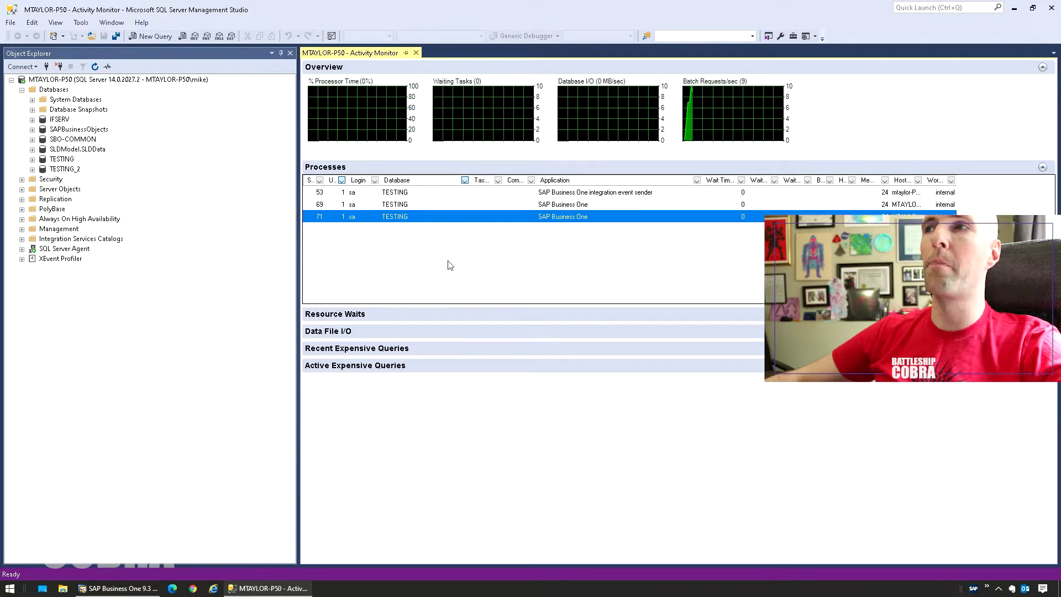
Close Activity Monitor and bring up the Tasks actions for TESTING_2.
click(415, 54)
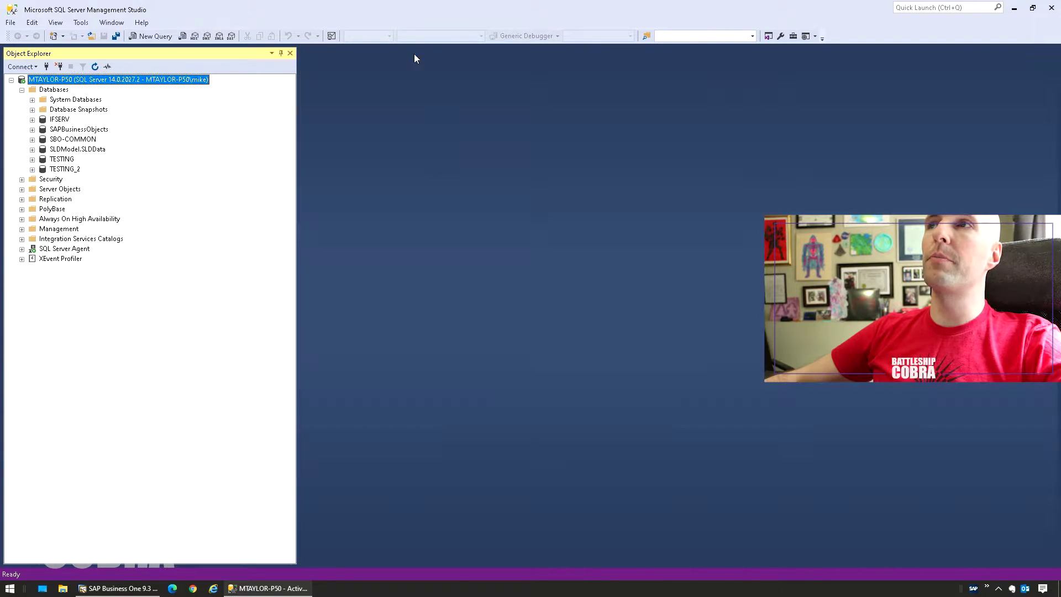
right_click(61, 171)
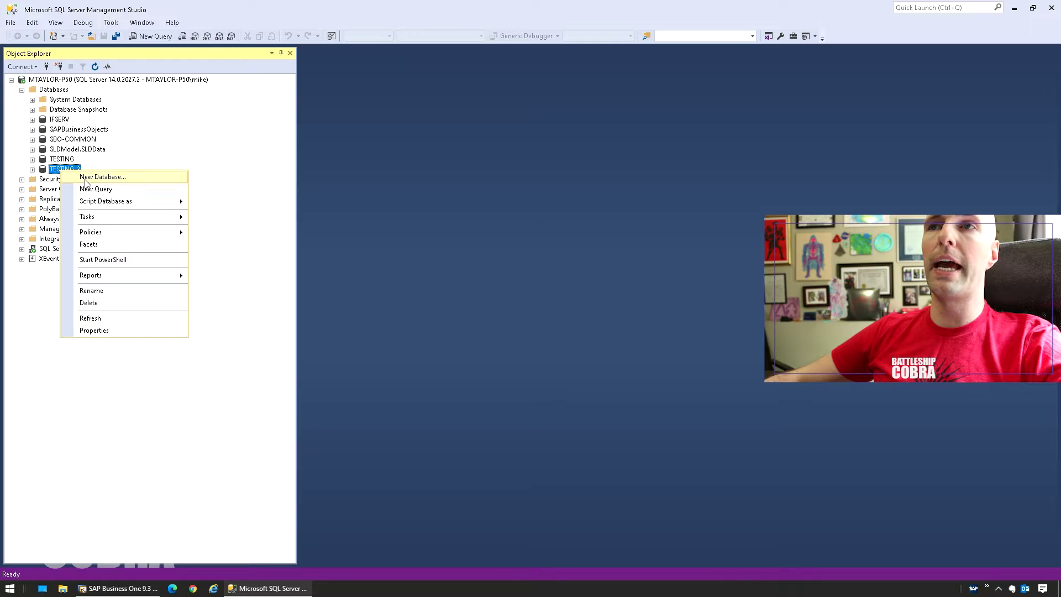
mouse_move(95, 221)
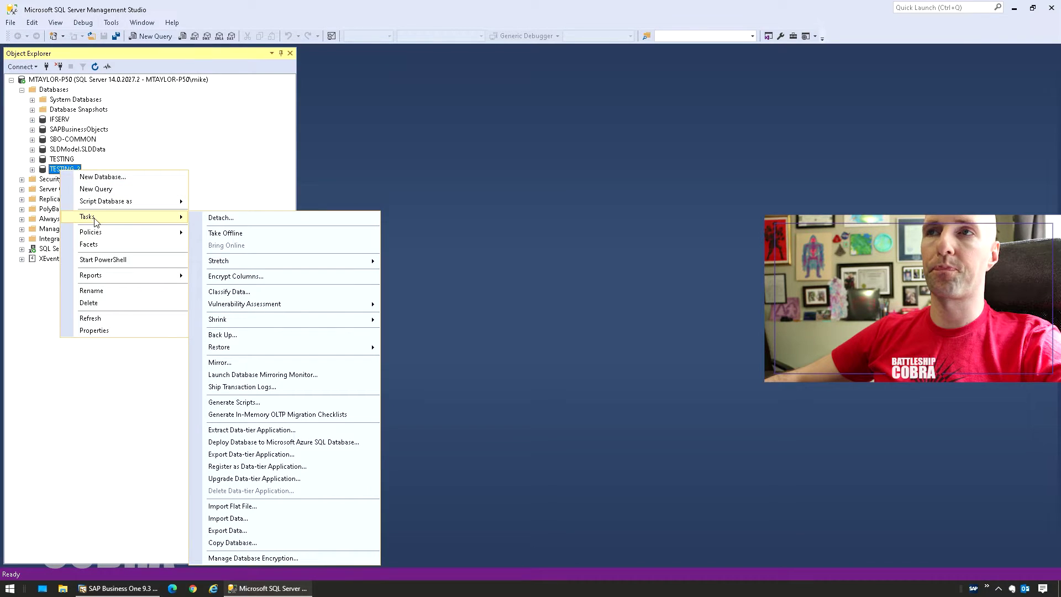
Detach the TESTING_2 database with Drop Connections ticked.
click(231, 222)
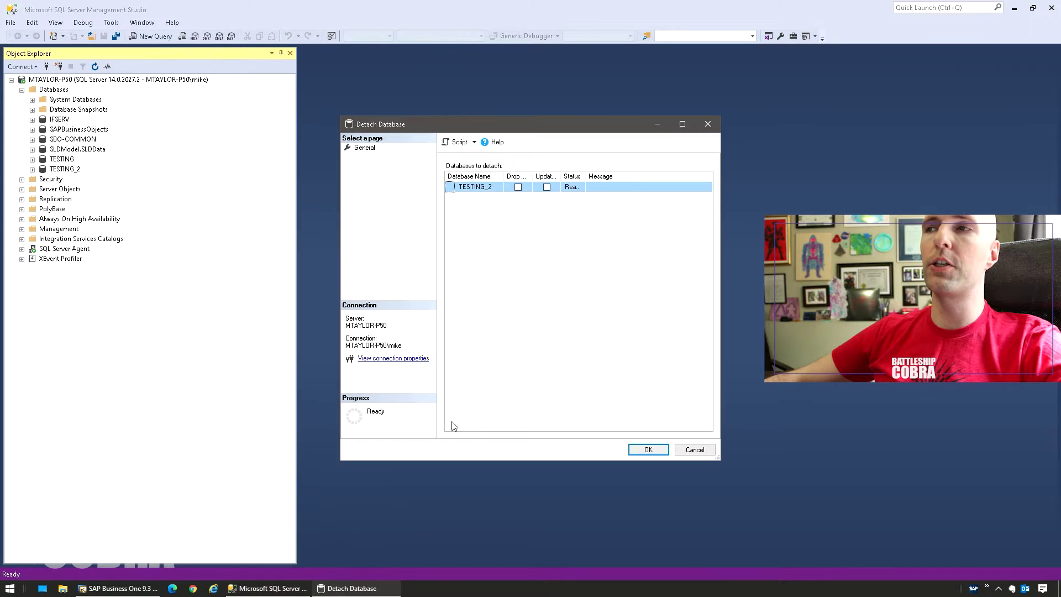
click(518, 187)
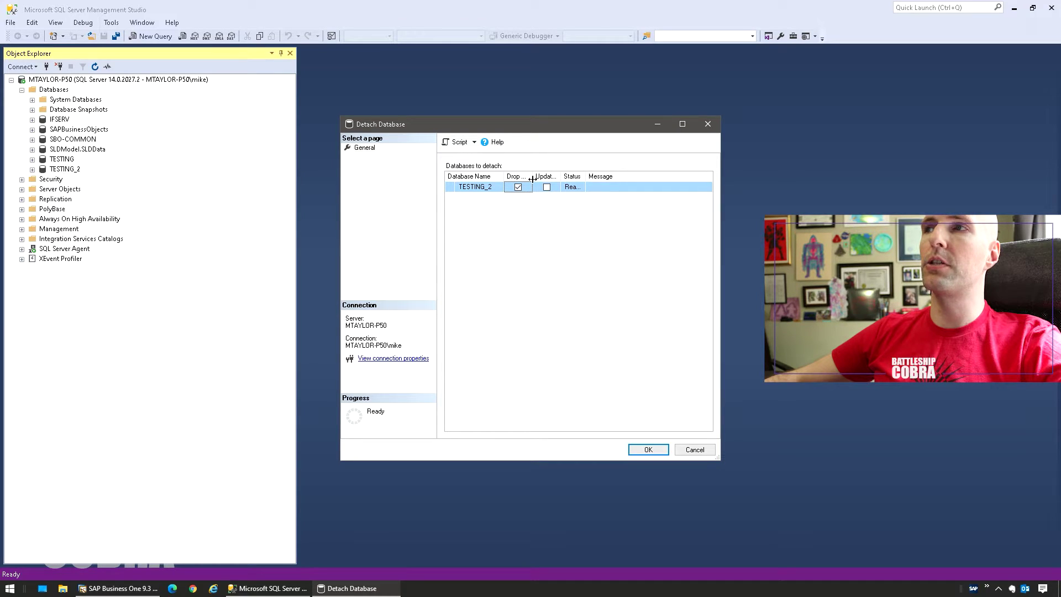
drag(532, 179, 564, 179)
click(651, 454)
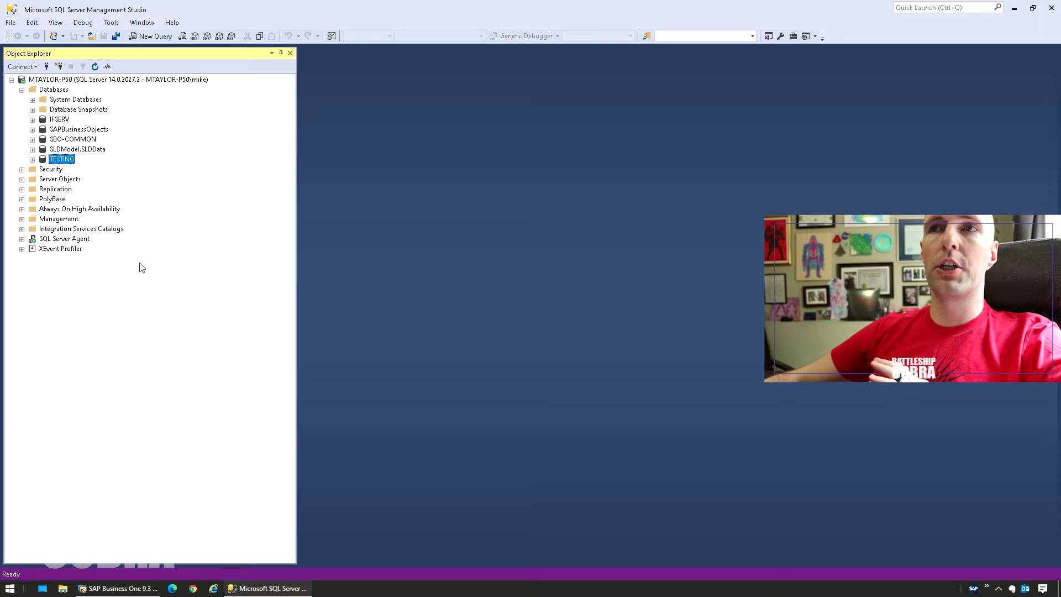
Attach the database from the TESTING_2.mdf data file.
right_click(61, 92)
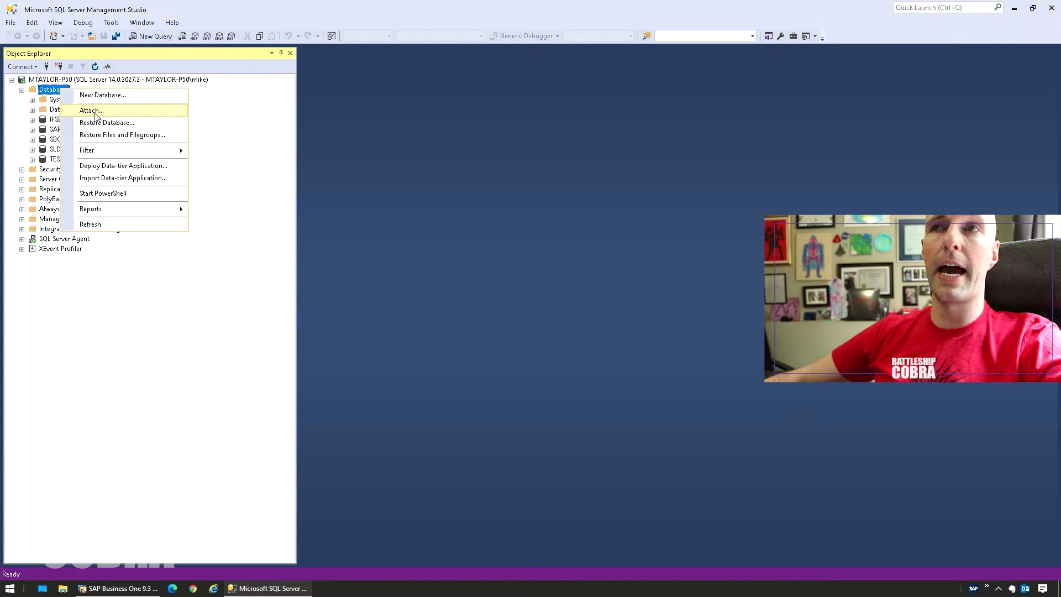
click(91, 111)
click(615, 287)
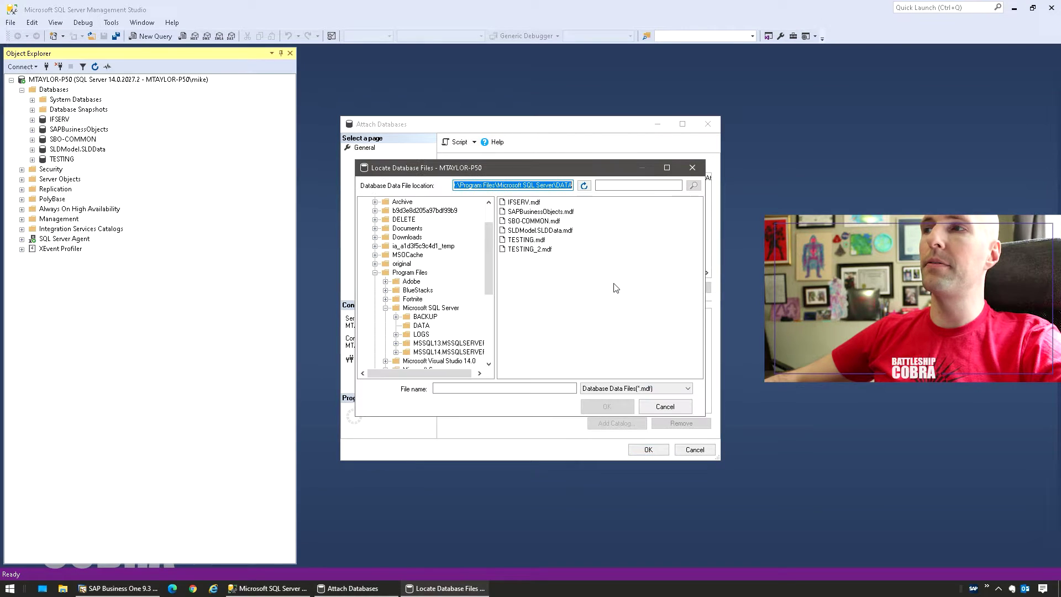
double_click(531, 249)
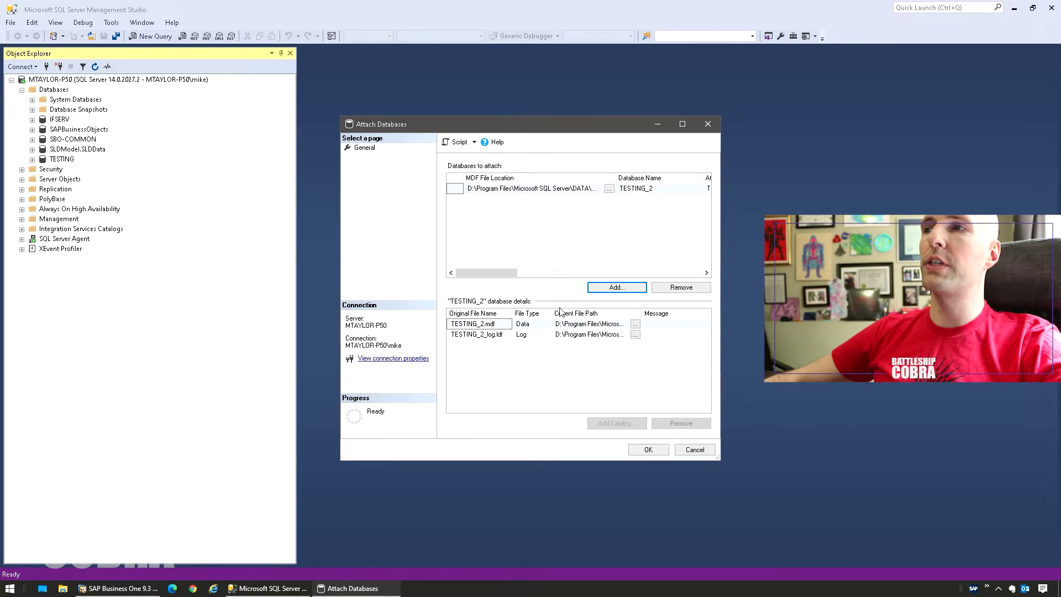
click(636, 448)
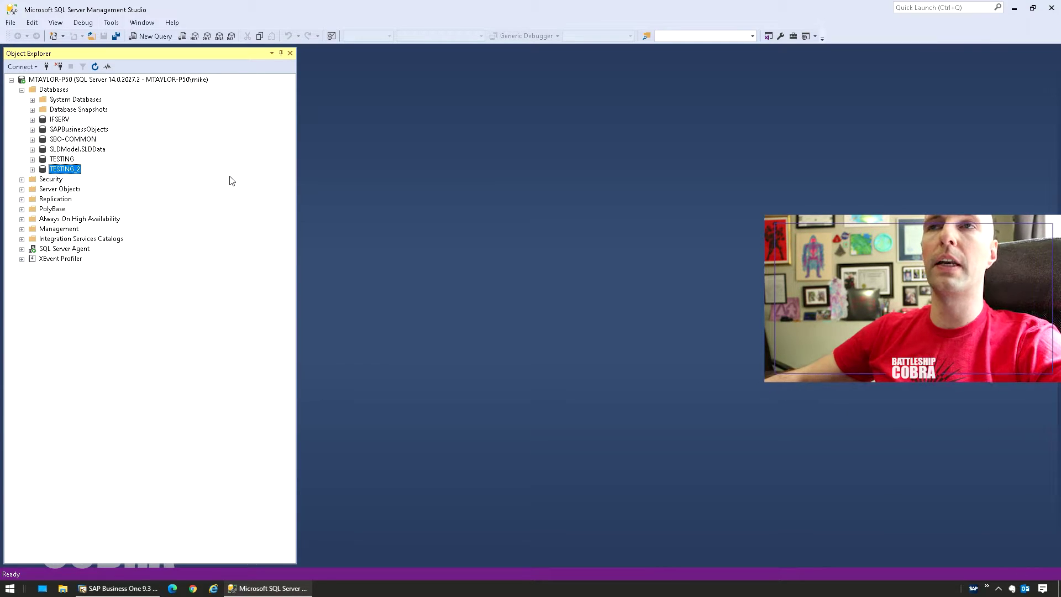
Start a database restore for TESTING_2 from its Tasks actions.
right_click(61, 170)
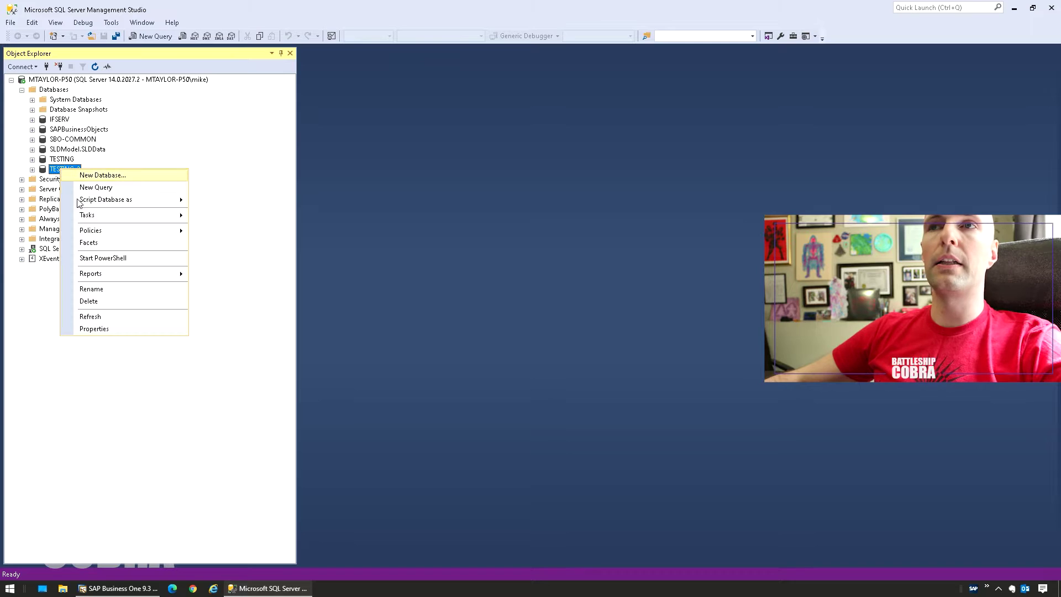
mouse_move(98, 218)
mouse_move(242, 348)
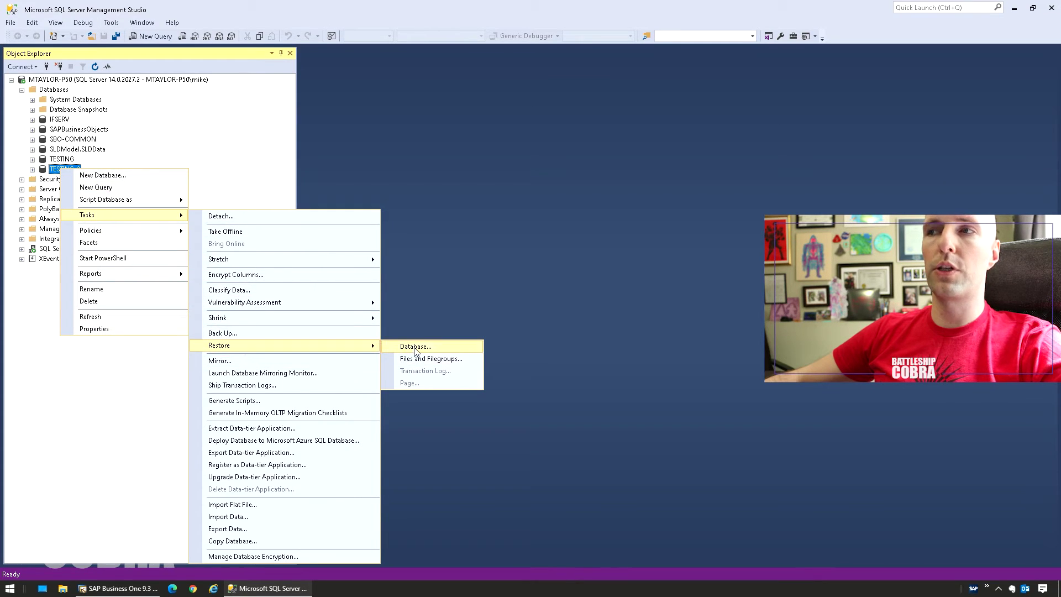
click(415, 346)
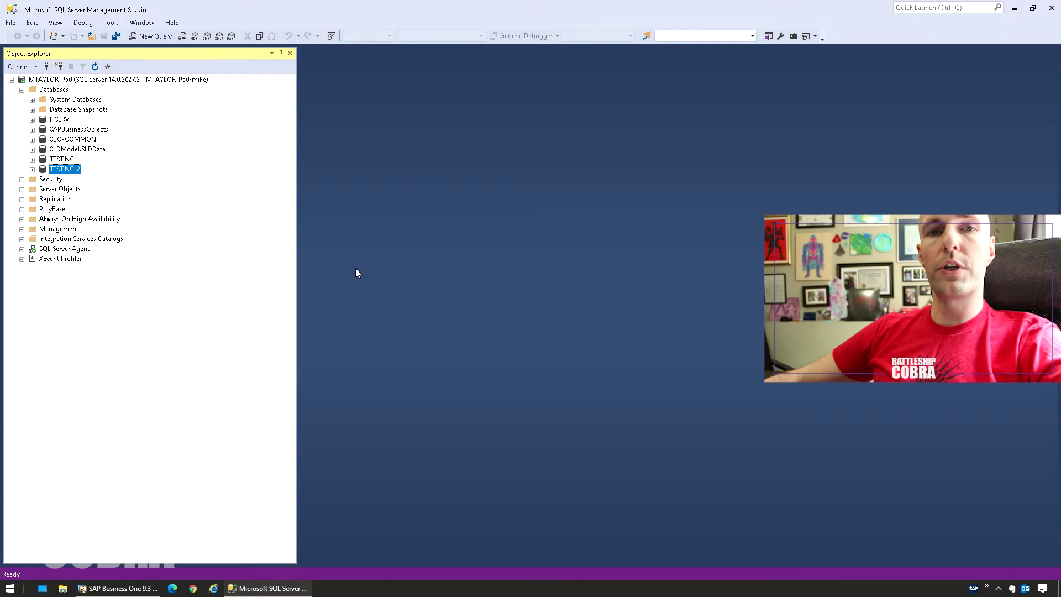
Switch to SAP Business One and refresh the Choose Company list.
click(118, 587)
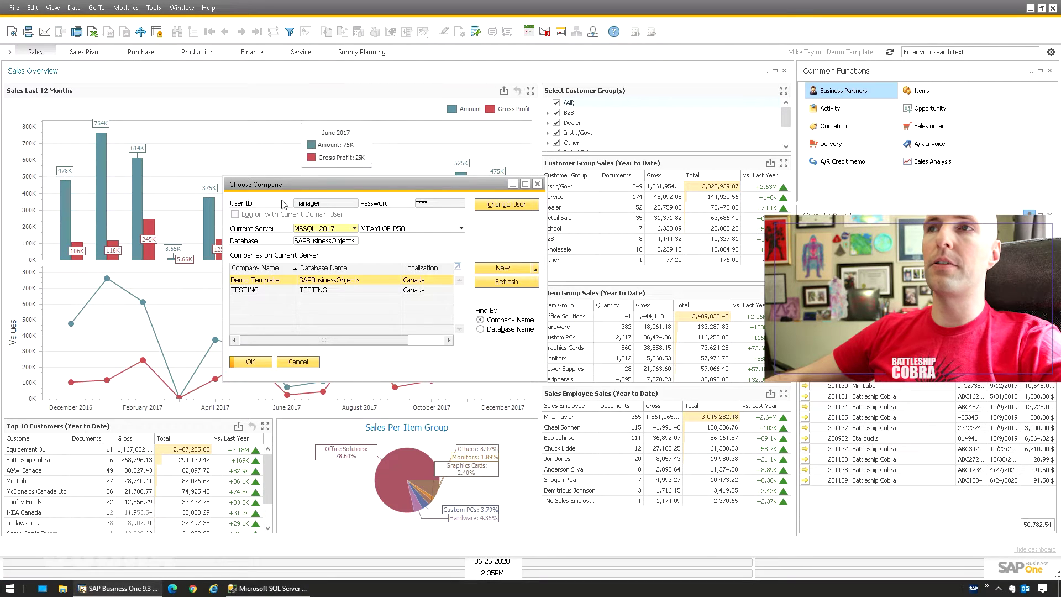
key(Escape)
click(126, 7)
mouse_move(165, 26)
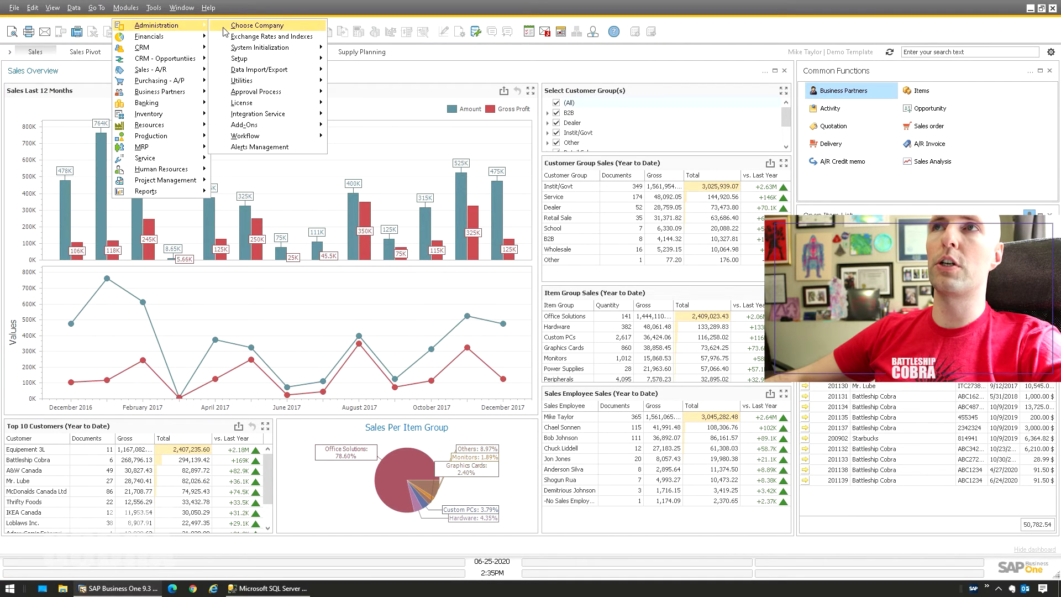
click(257, 25)
click(501, 283)
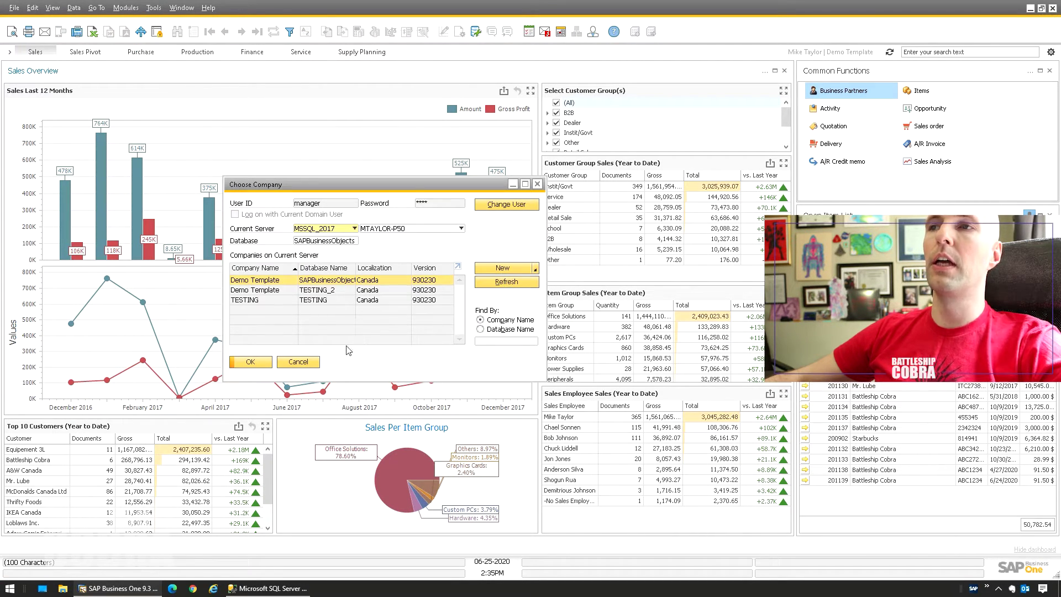
Select the company on the TESTING_2 database and log in with the user's password.
click(269, 299)
click(331, 290)
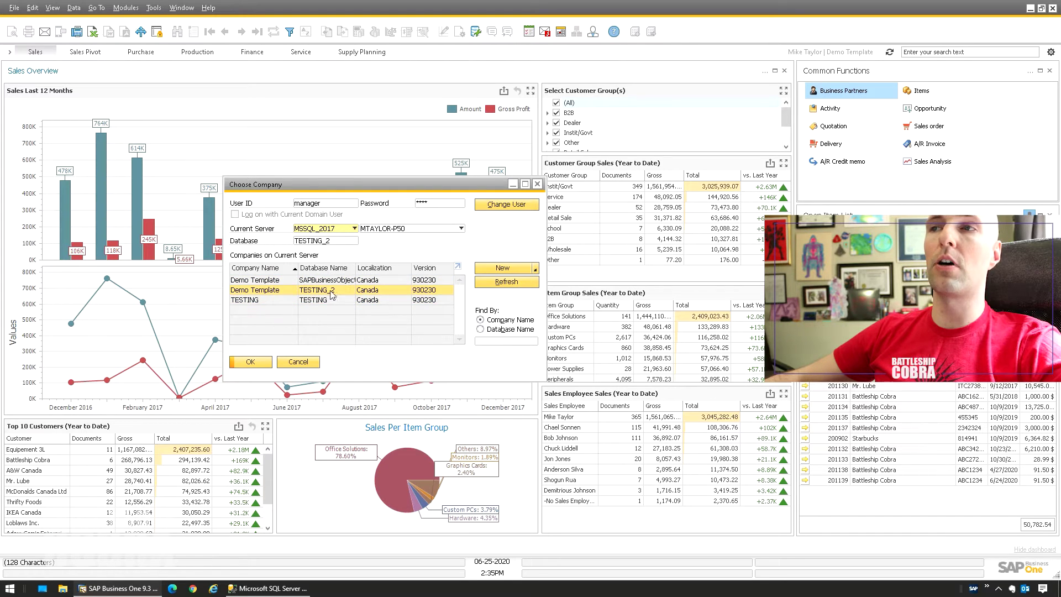
click(246, 301)
click(266, 290)
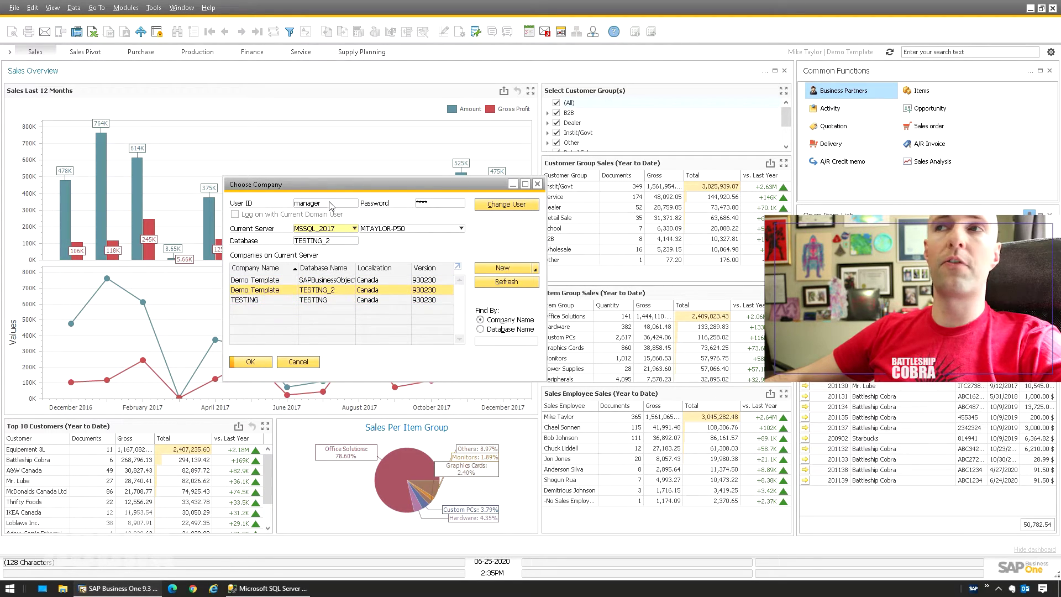
click(456, 203)
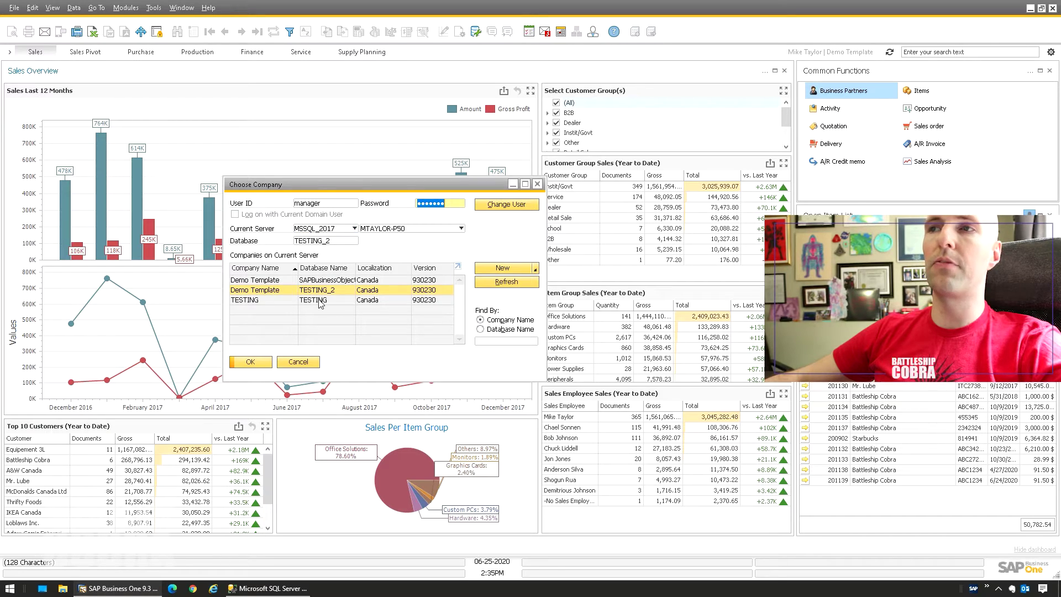
text(1234)
key(Return)
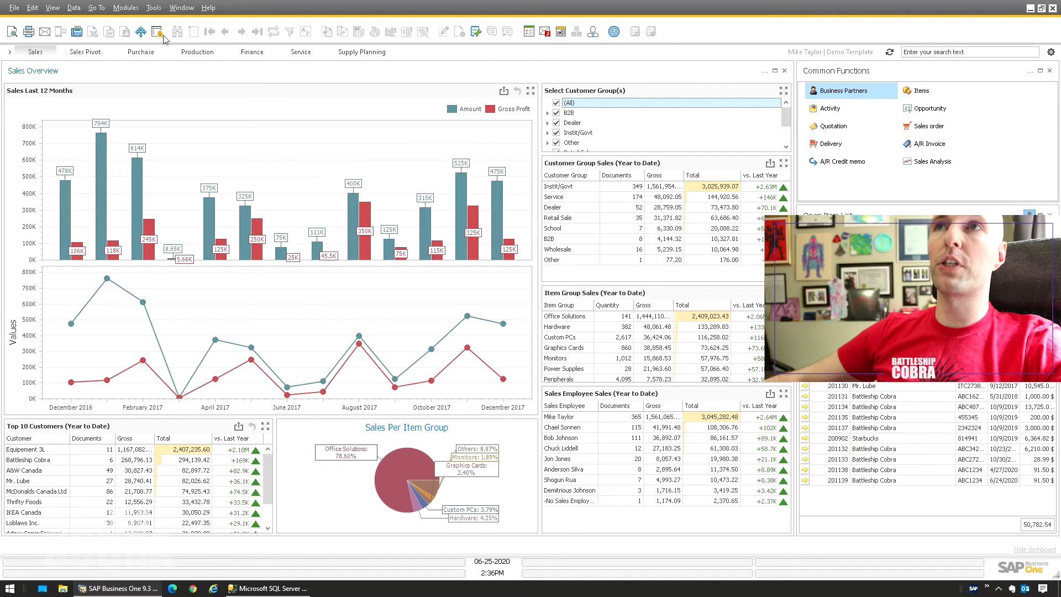
click(126, 8)
mouse_move(166, 26)
click(232, 27)
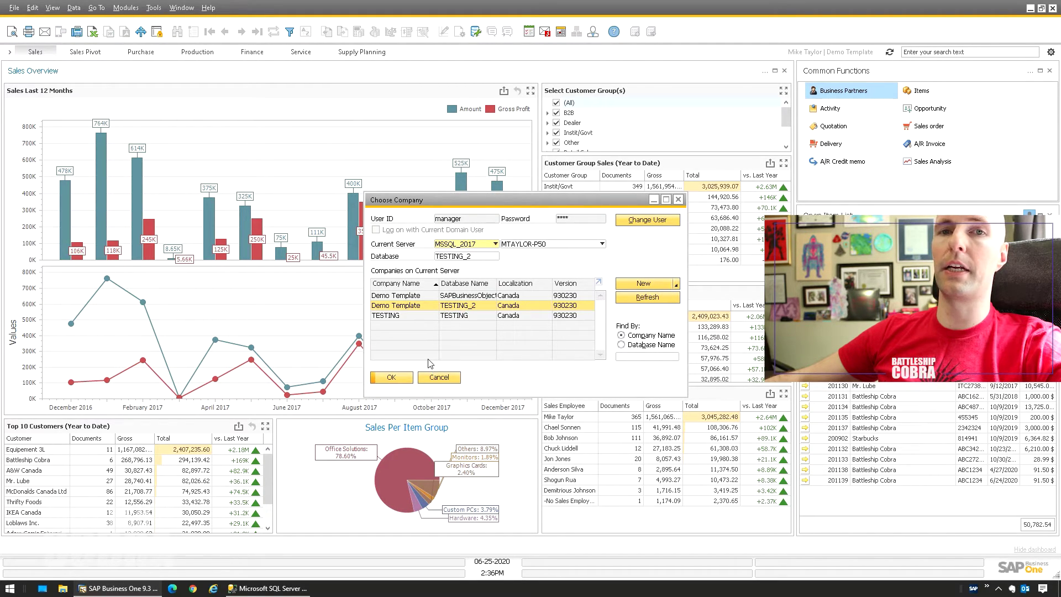
click(439, 377)
click(126, 8)
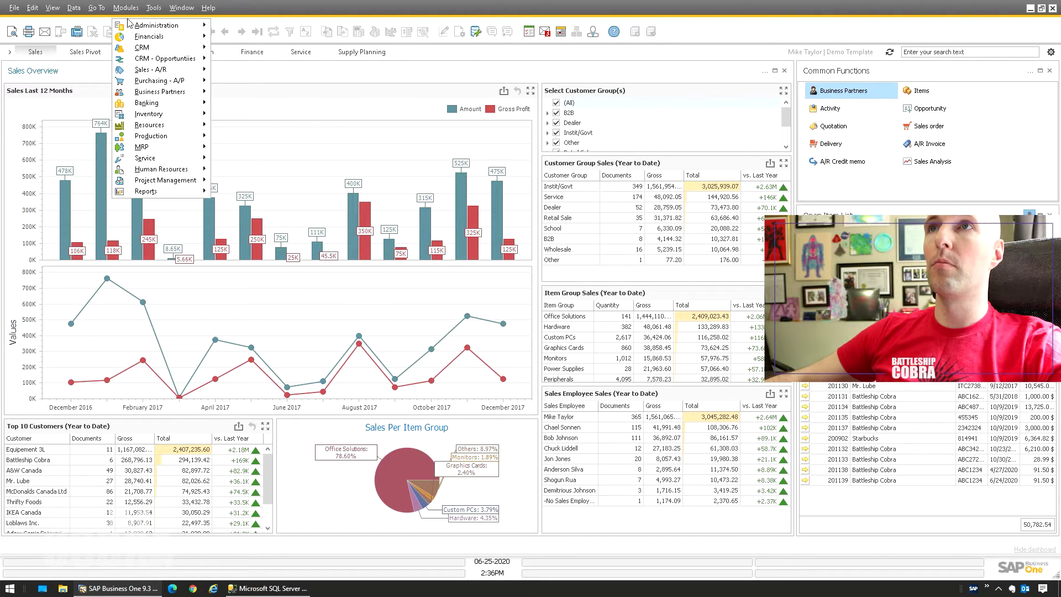
mouse_move(156, 29)
mouse_move(260, 48)
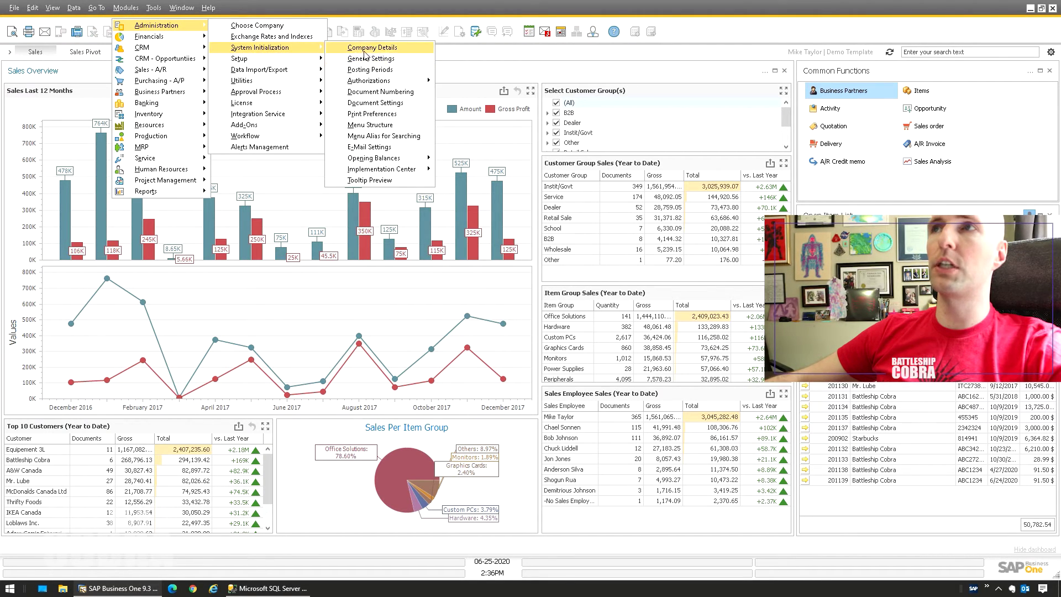
click(354, 49)
key(Escape)
click(126, 8)
mouse_move(130, 26)
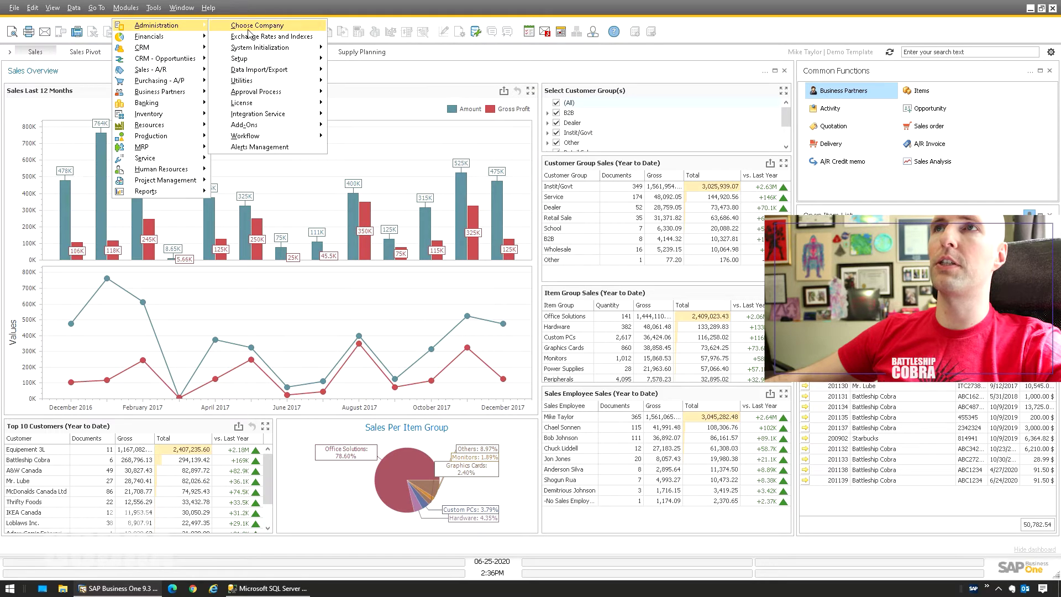
click(255, 24)
click(463, 316)
click(424, 306)
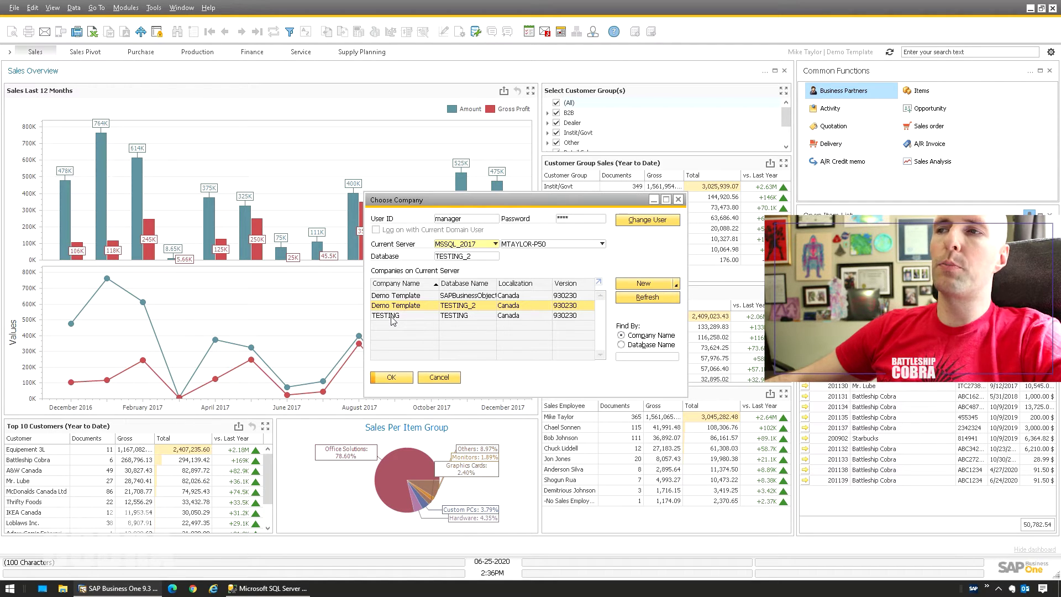
click(394, 318)
double_click(414, 319)
click(125, 8)
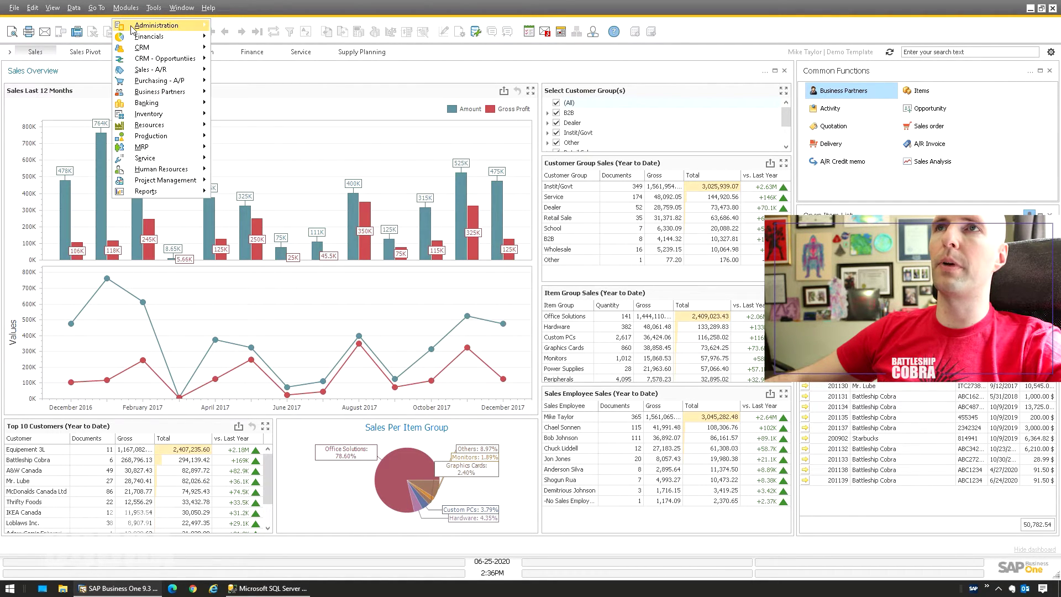
Change the Company Name in Company Details to 'TESTING 2 JUNE 25' and update.
mouse_move(157, 25)
mouse_move(297, 47)
click(364, 48)
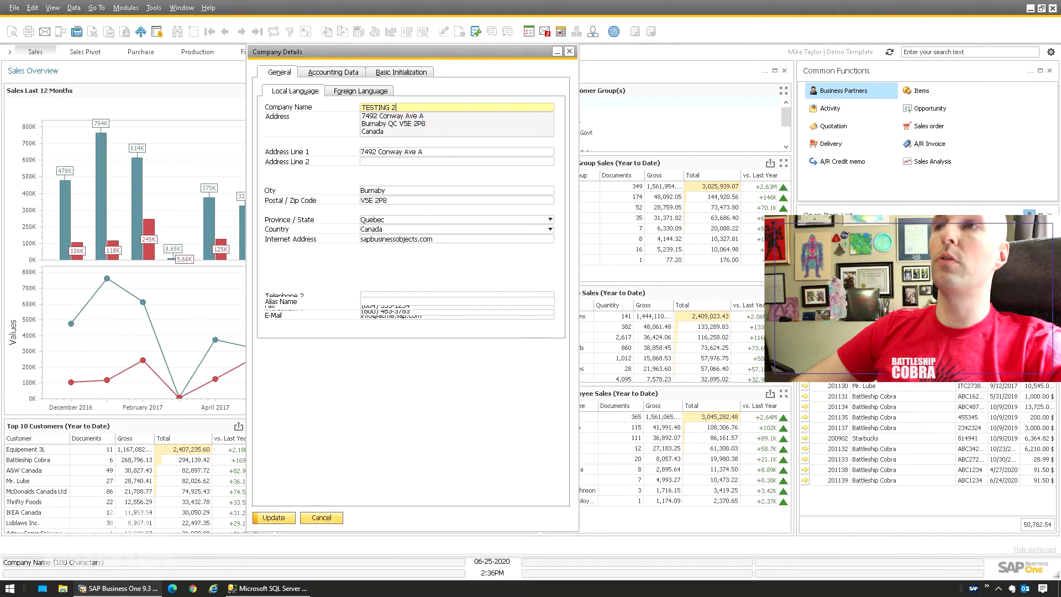
text(-)
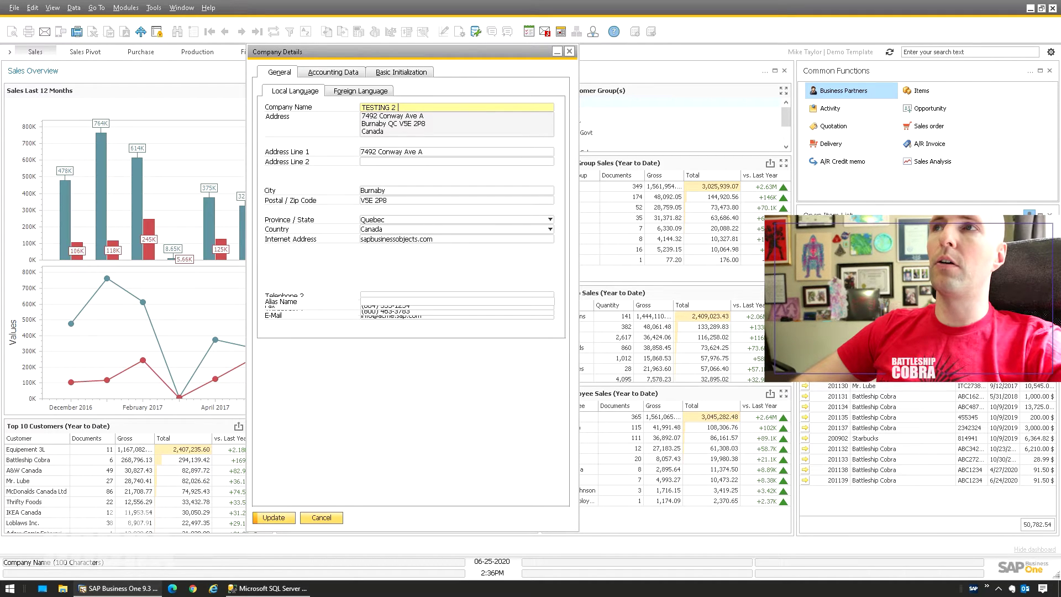
text(UNE 25)
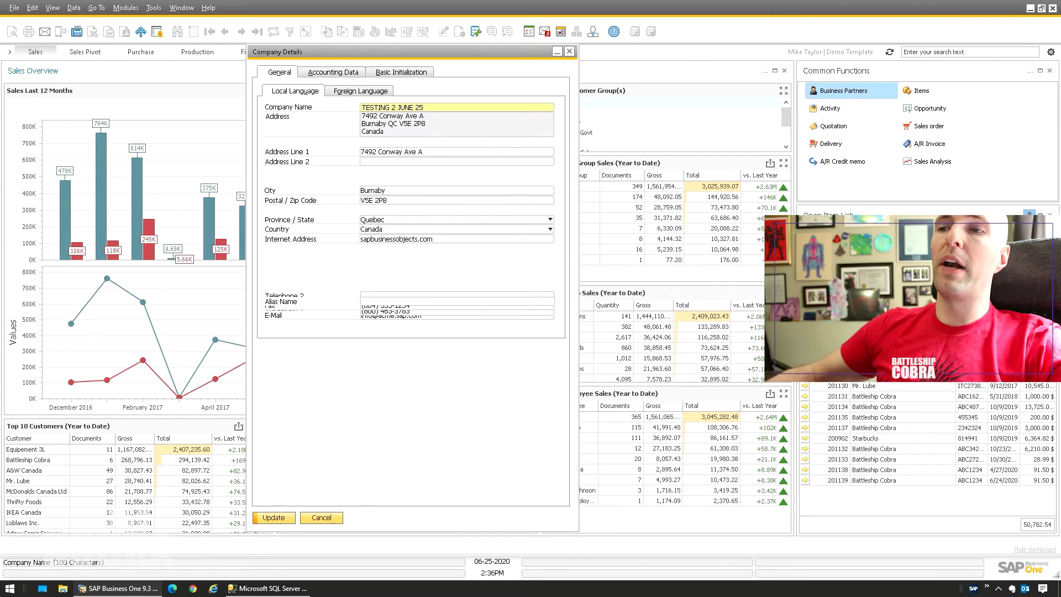
click(267, 520)
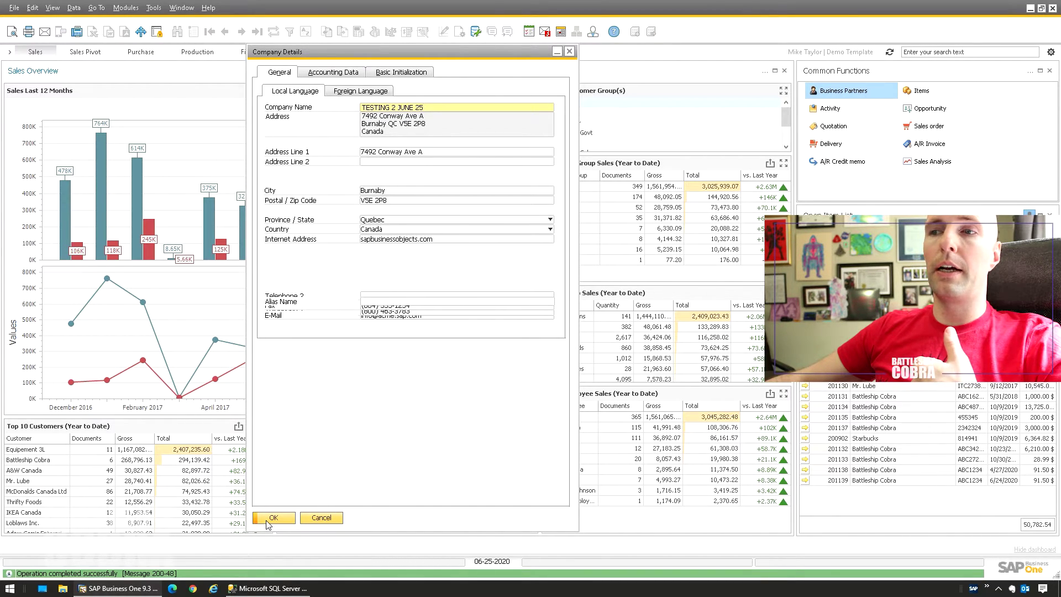
click(273, 517)
Open the Choose Company window from the Administration module.
mouse_move(142, 242)
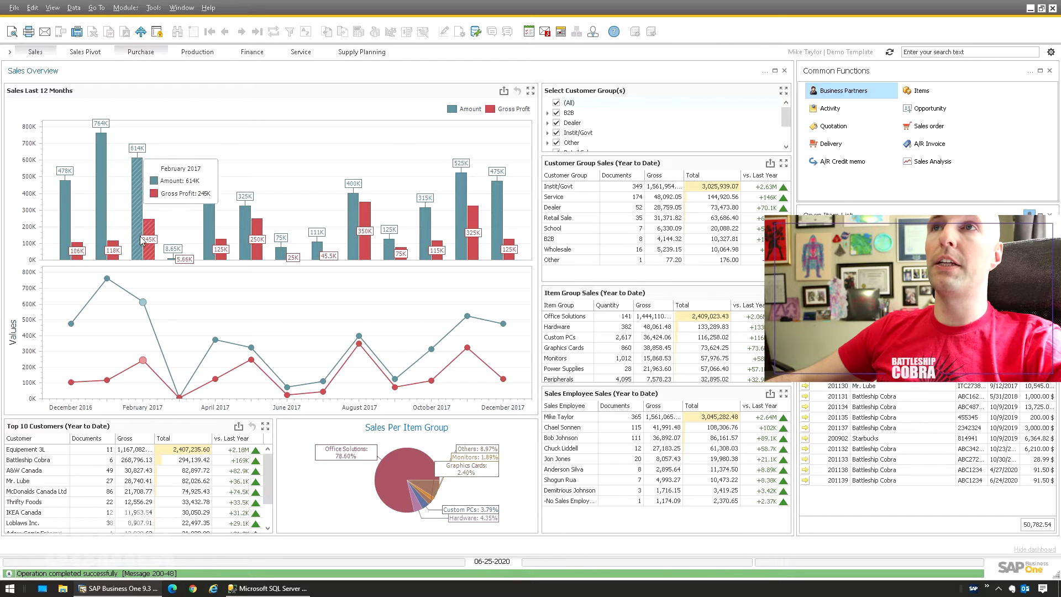
click(126, 8)
mouse_move(221, 20)
click(303, 31)
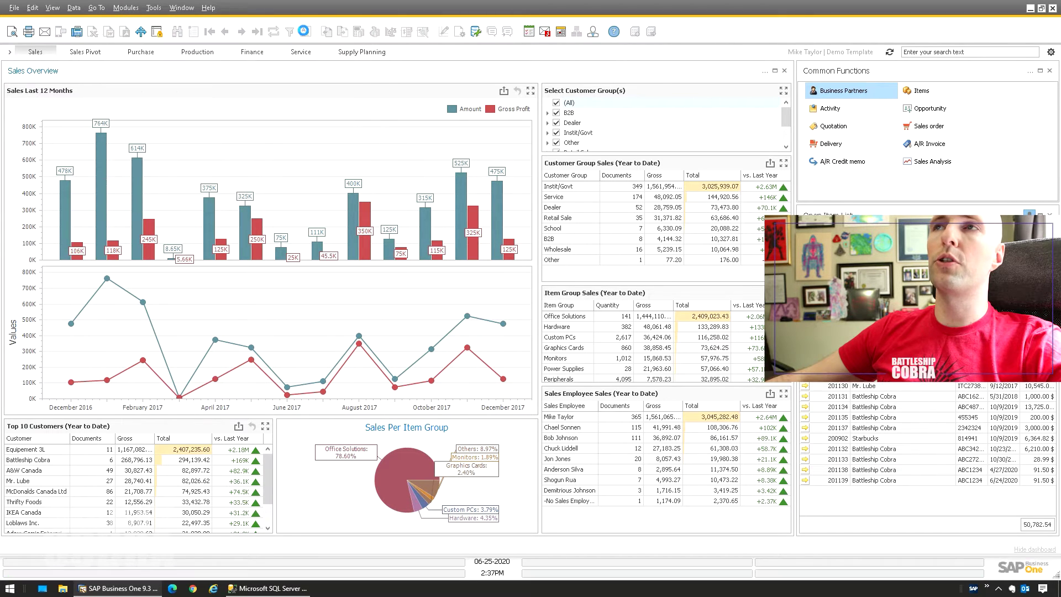
Close the company chooser without switching and open General Settings.
click(382, 316)
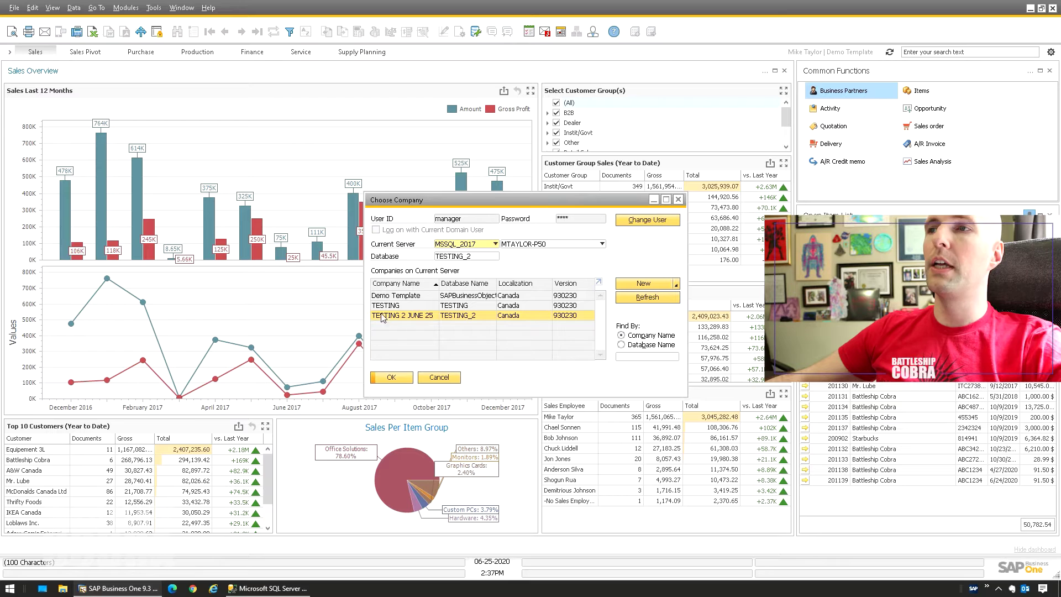
click(439, 377)
click(125, 7)
mouse_move(220, 32)
mouse_move(296, 49)
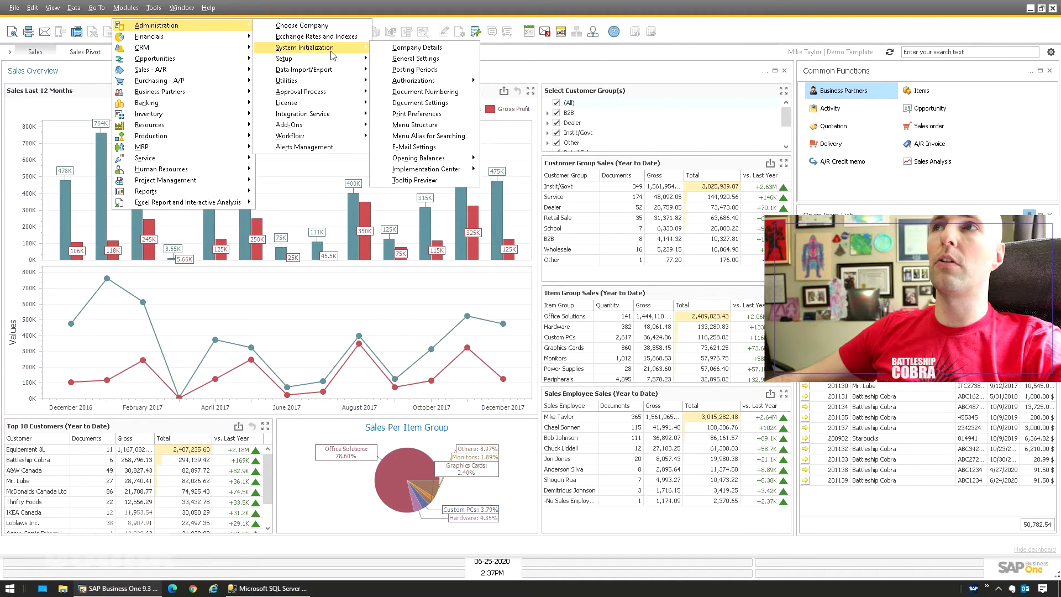
click(419, 59)
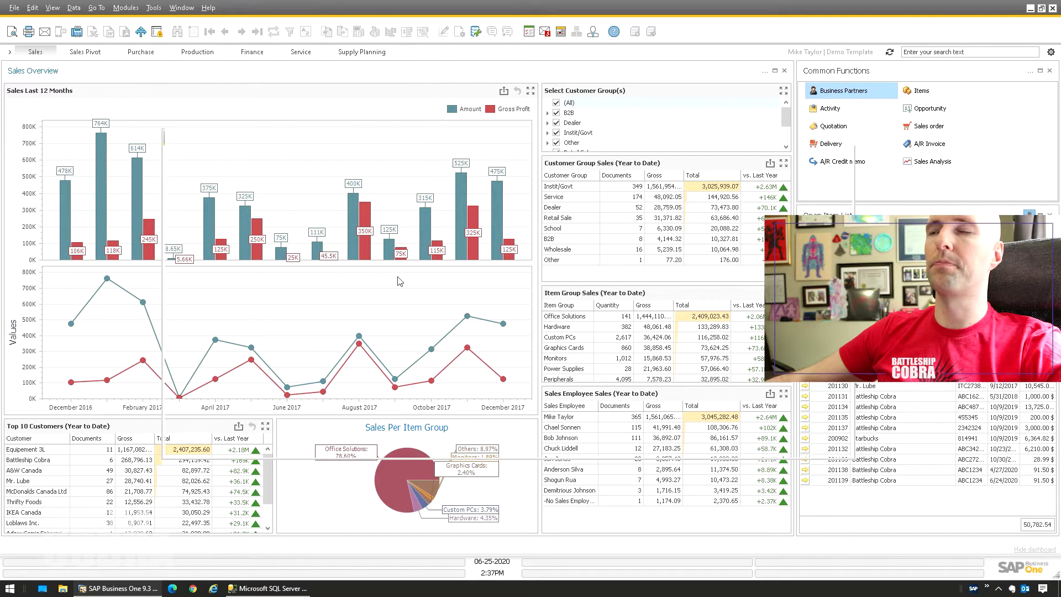
Set the Display colour to Pink for all users and close General Settings.
click(326, 157)
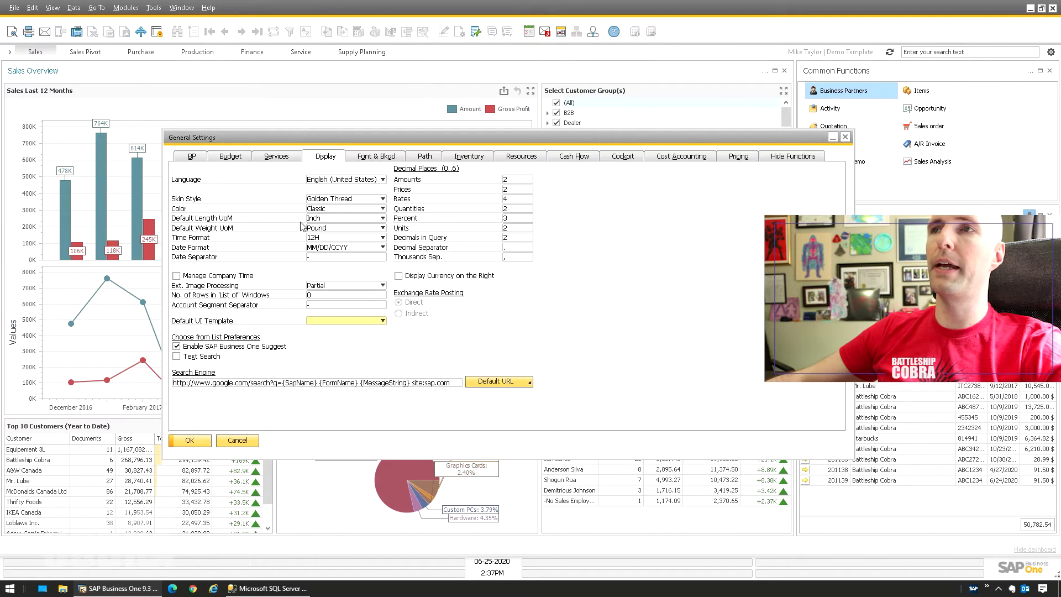
click(317, 210)
click(322, 302)
click(209, 438)
click(329, 284)
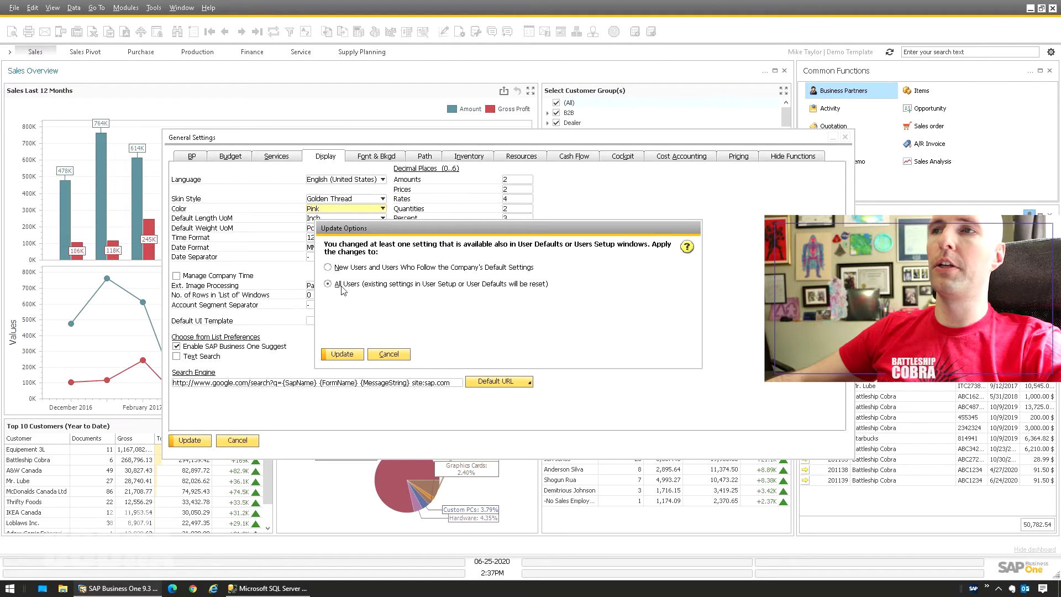
click(342, 354)
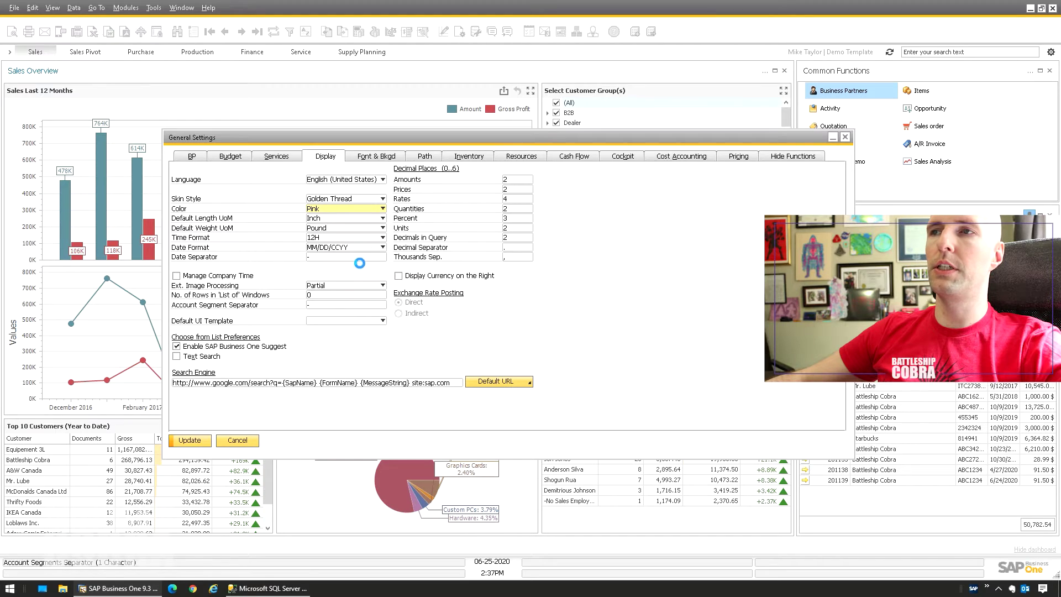
click(190, 441)
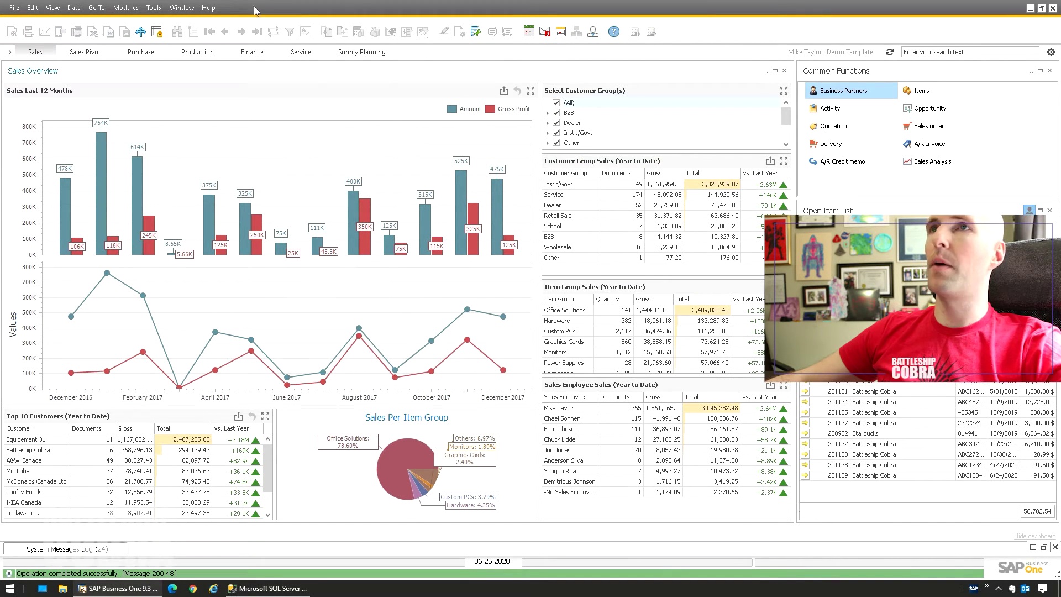
click(126, 7)
Open a blank Sales Order form and close it again.
mouse_move(143, 69)
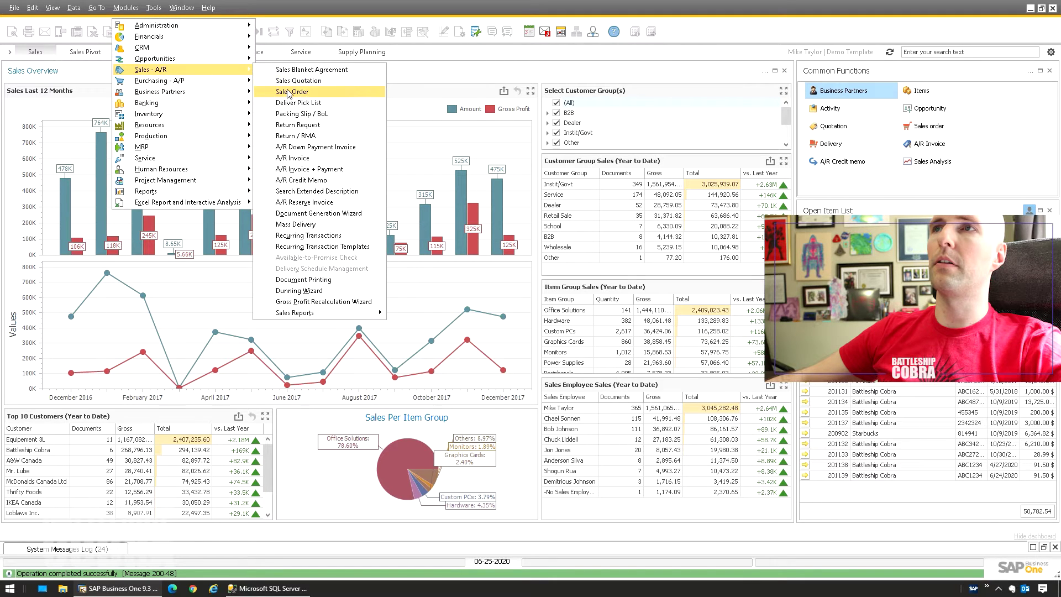
click(276, 94)
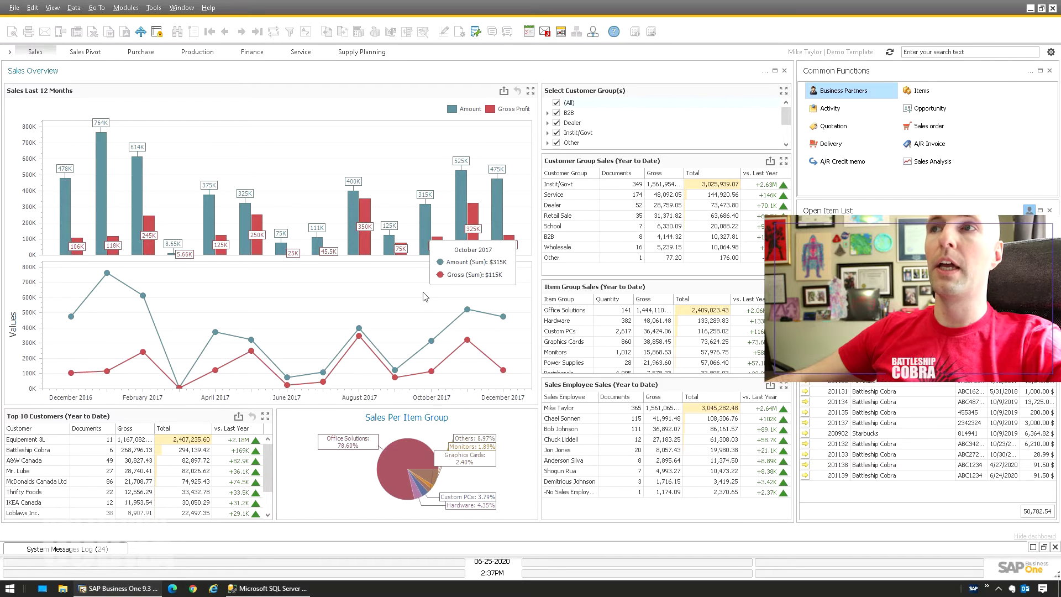
key(ctrl+shift+o)
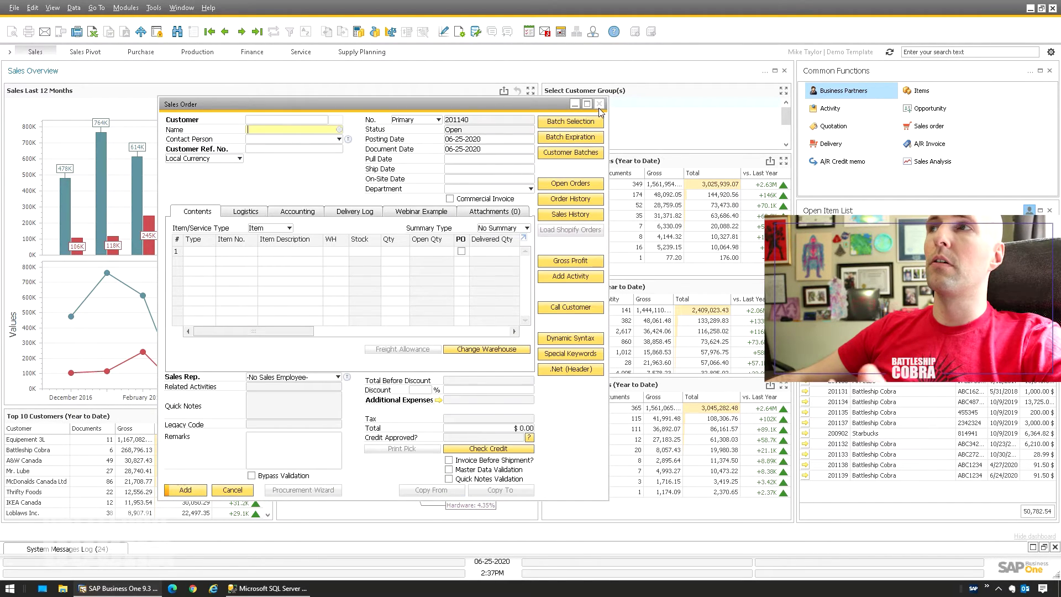
click(599, 104)
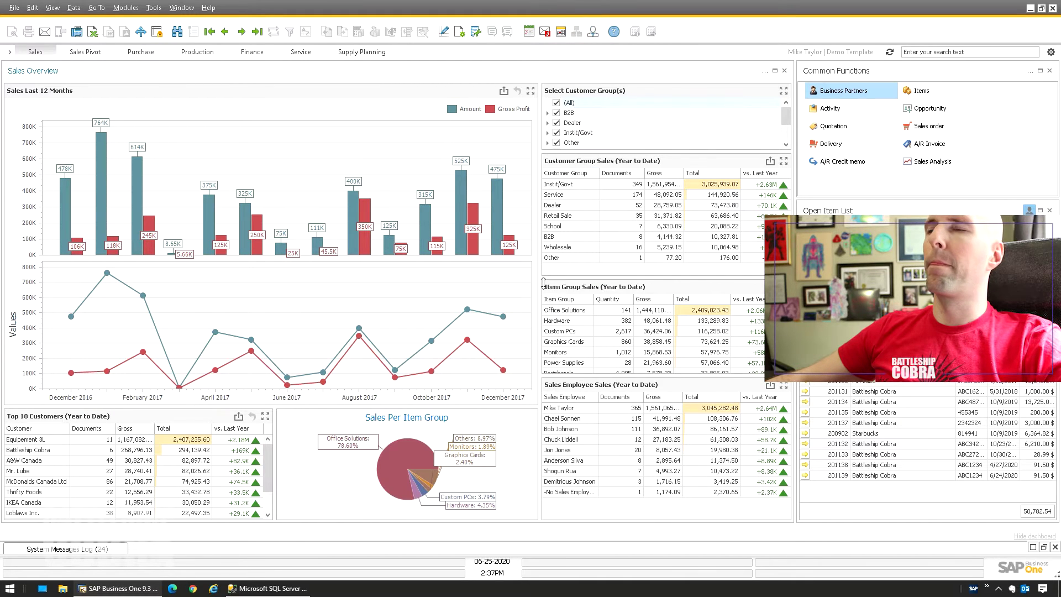
View the user's services settings in Users setup, then close it.
key(ctrl+shift+u)
click(450, 194)
key(Escape)
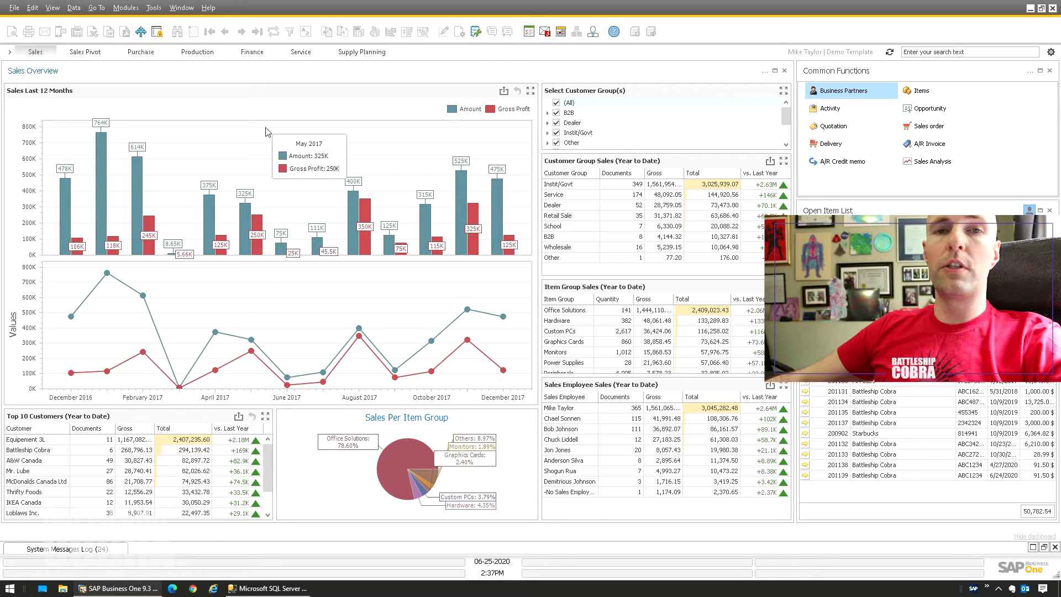
Open the Choose Company window from Administration.
click(134, 10)
mouse_move(149, 28)
click(302, 25)
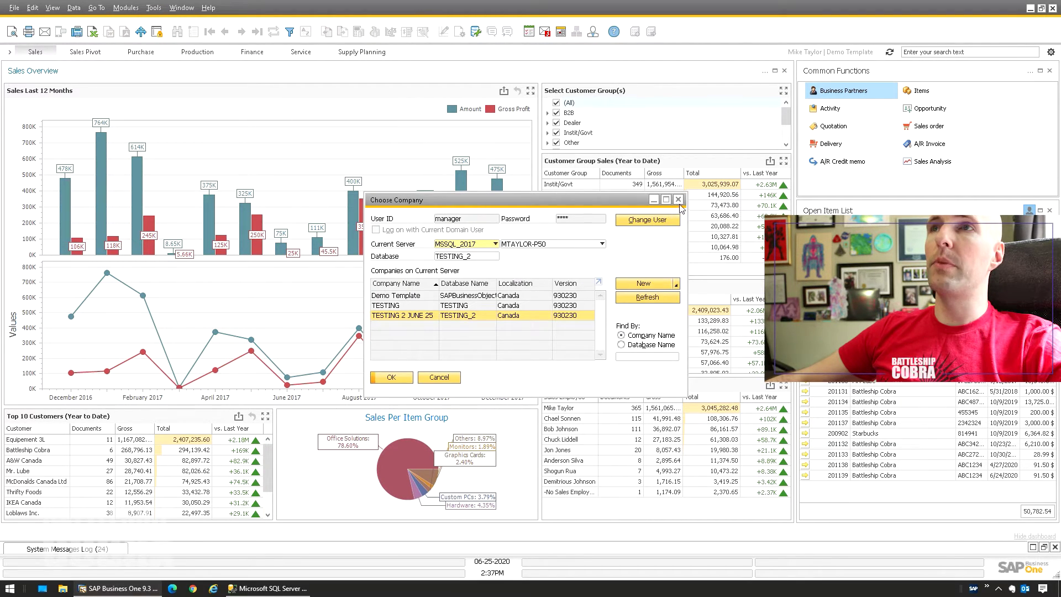
Close the company chooser, show the main menu, and reopen Choose Company from Administration.
click(678, 200)
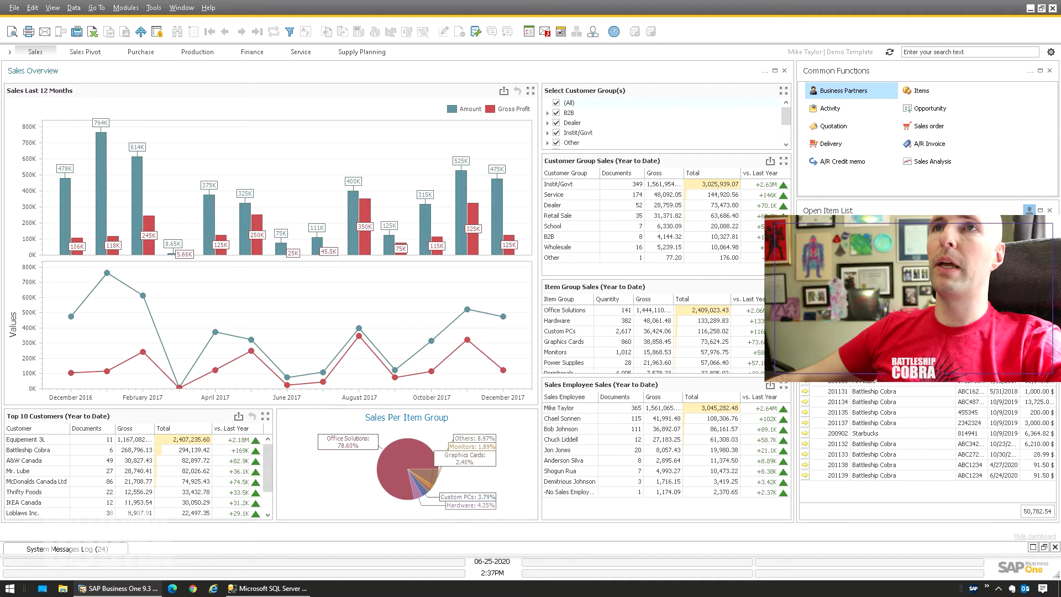
click(10, 53)
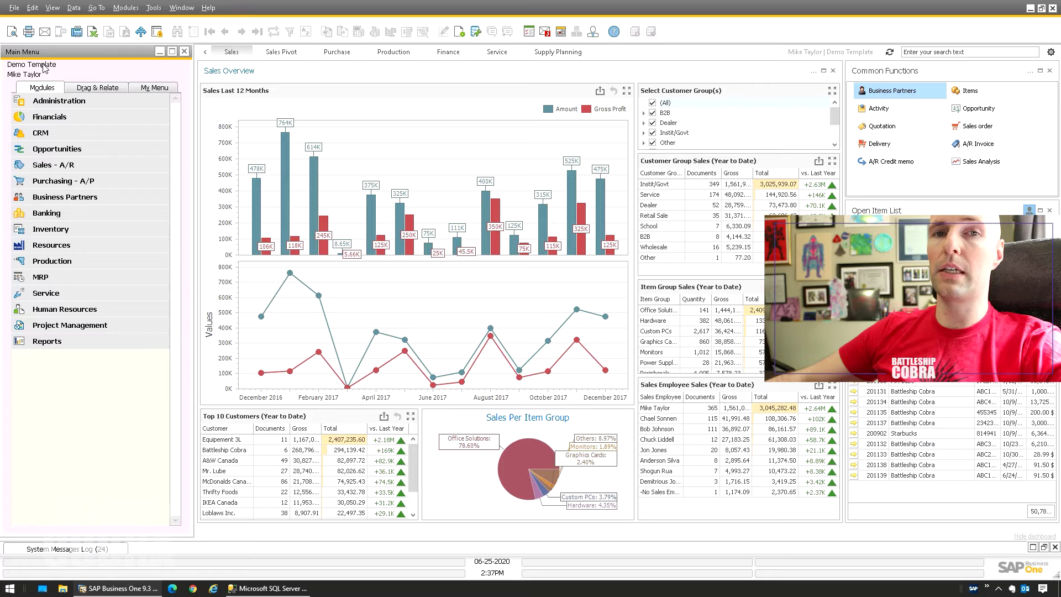
click(126, 7)
mouse_move(238, 31)
click(302, 25)
Log into the TESTING 2 JUNE 25 company with its password.
click(475, 306)
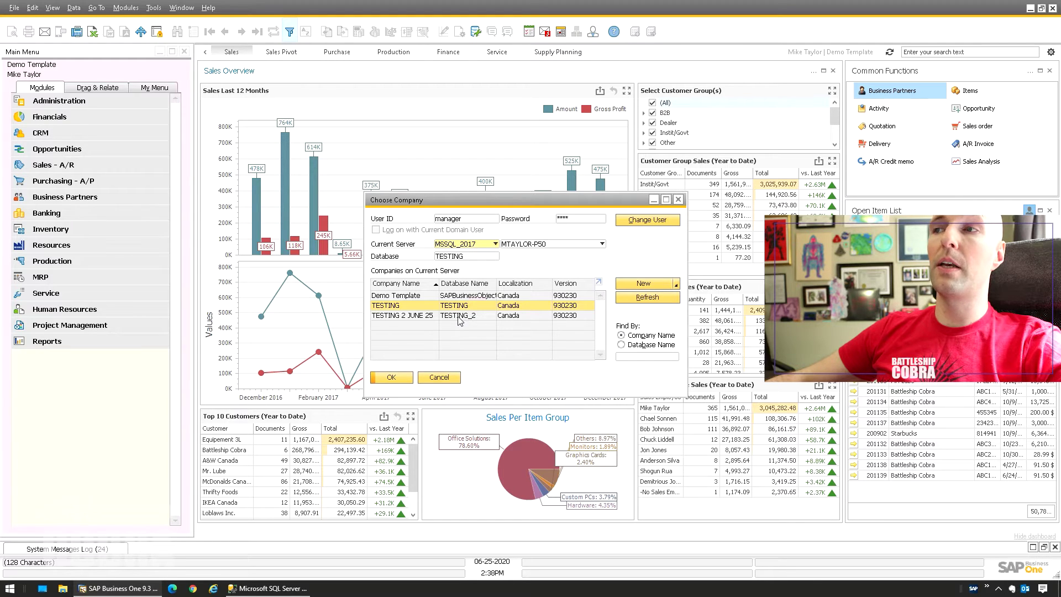
click(458, 316)
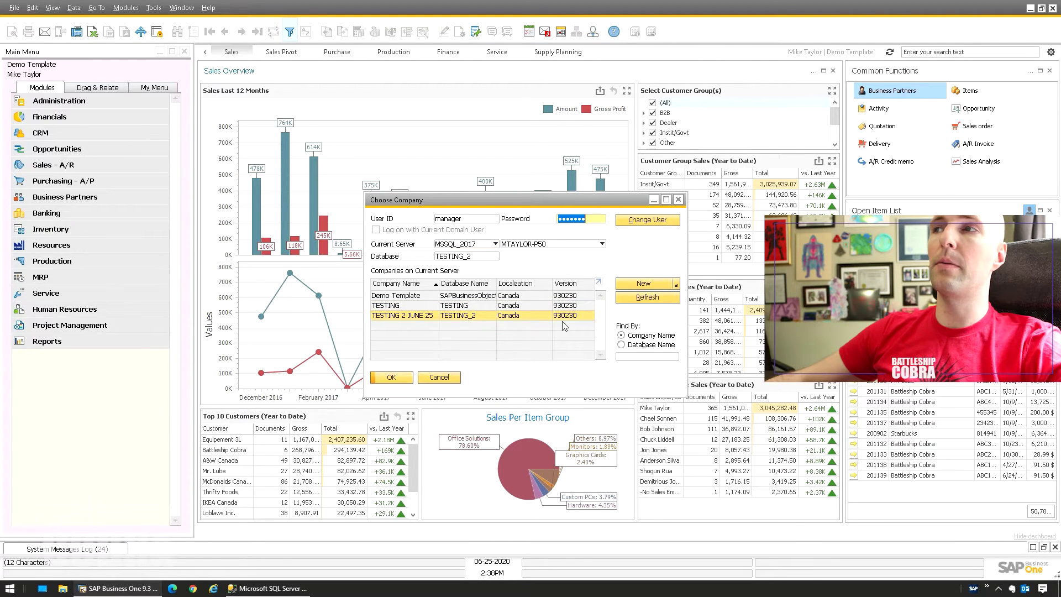
click(580, 219)
text(123)
key(Return)
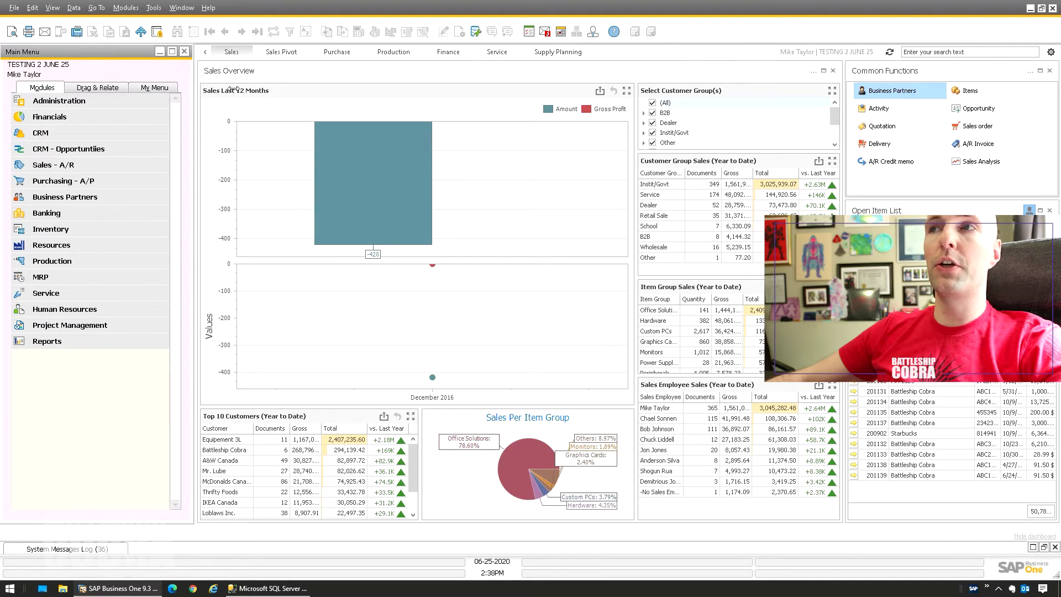
Show all customer groups in the sales charts, open a blank sales order, then bring up the max memory article.
click(652, 104)
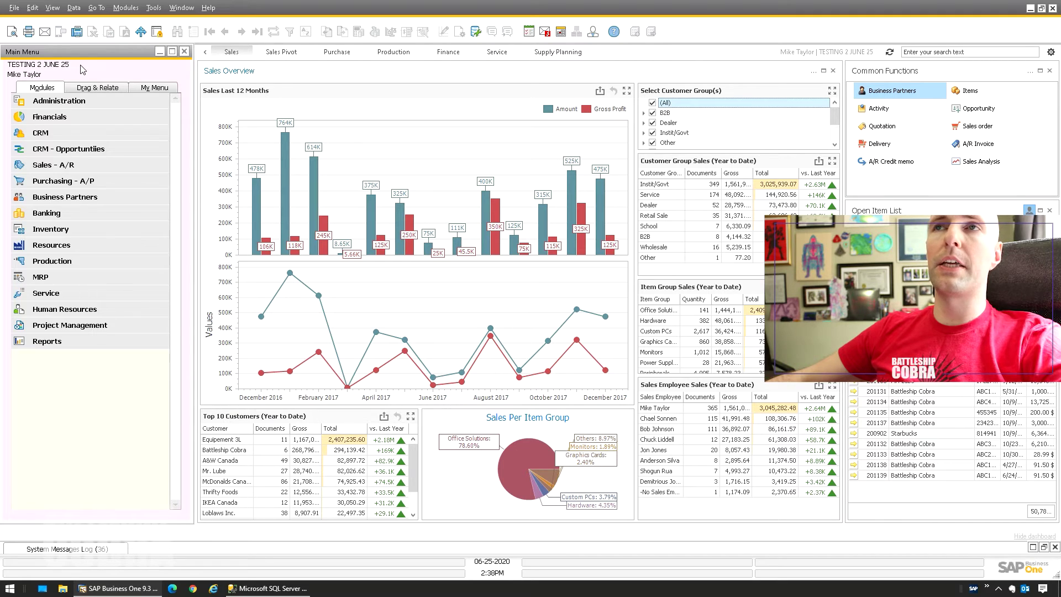
click(205, 52)
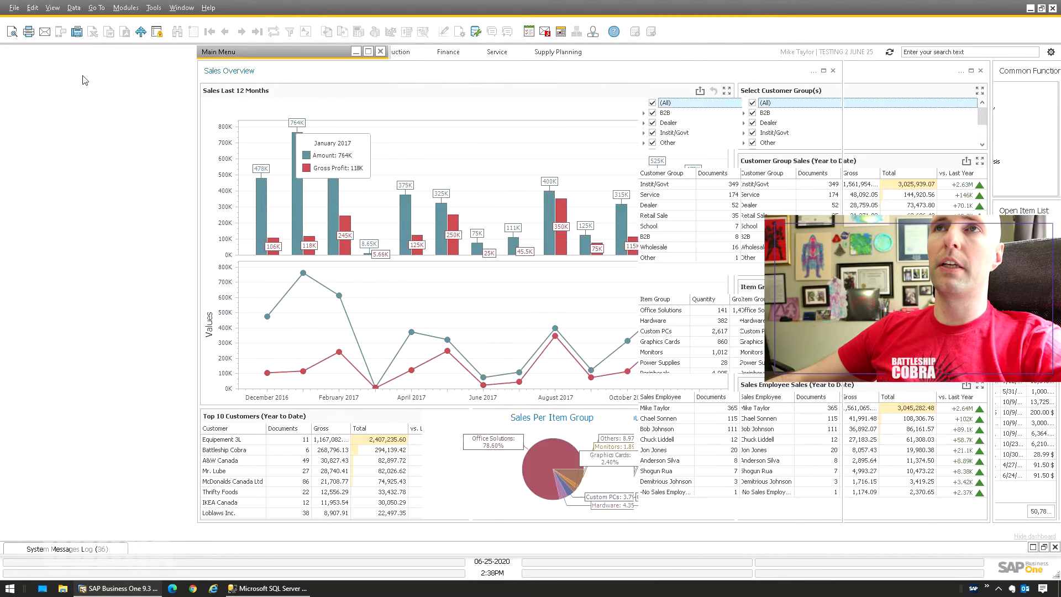
click(124, 8)
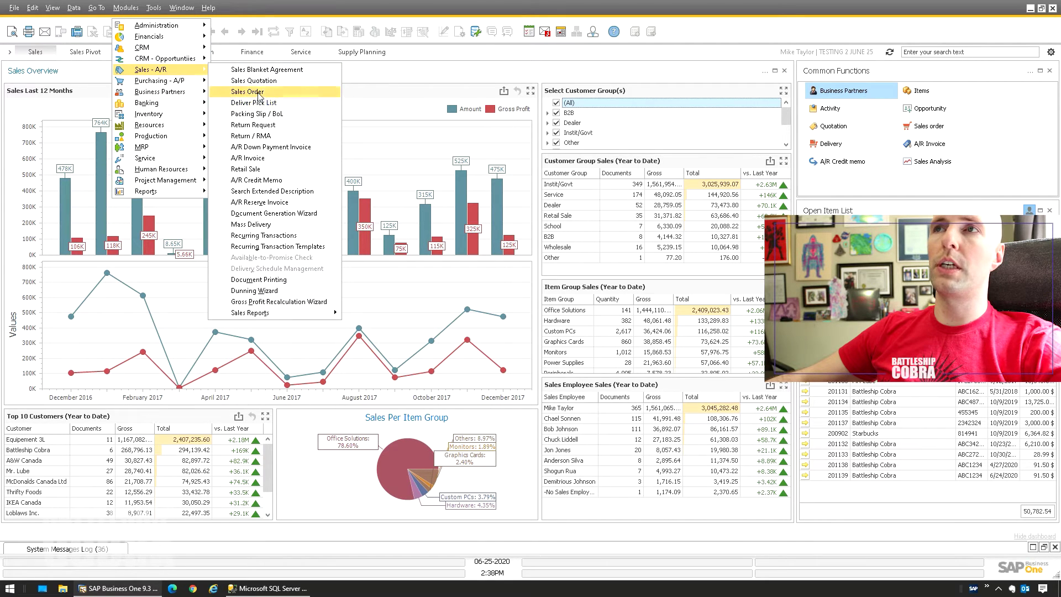
click(260, 96)
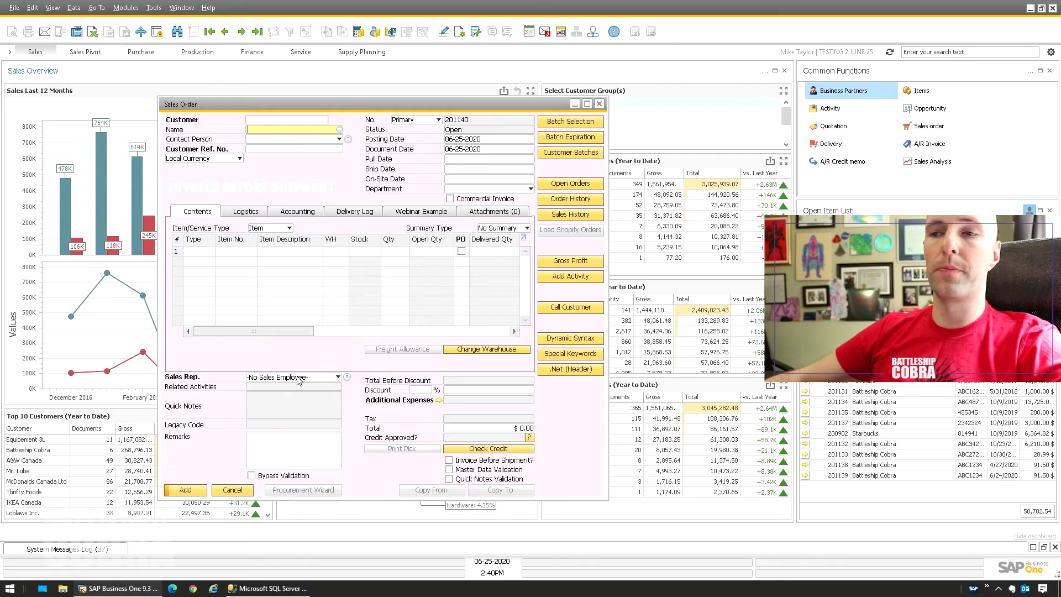
click(193, 588)
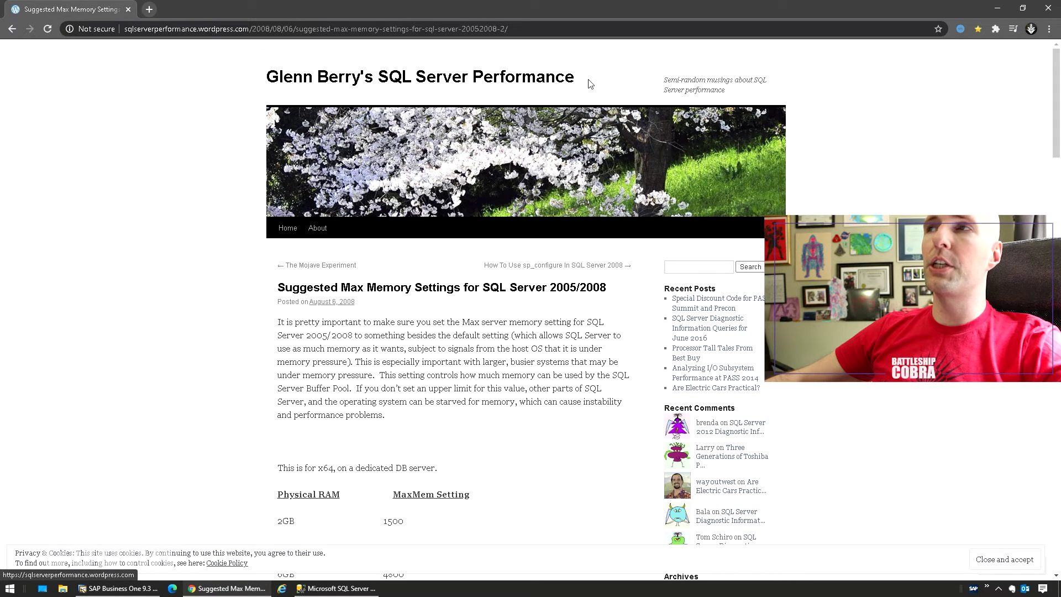
Scroll the article to the Physical RAM to MaxMem Setting table, then return to Management Studio.
scroll(261, 258, down, 5)
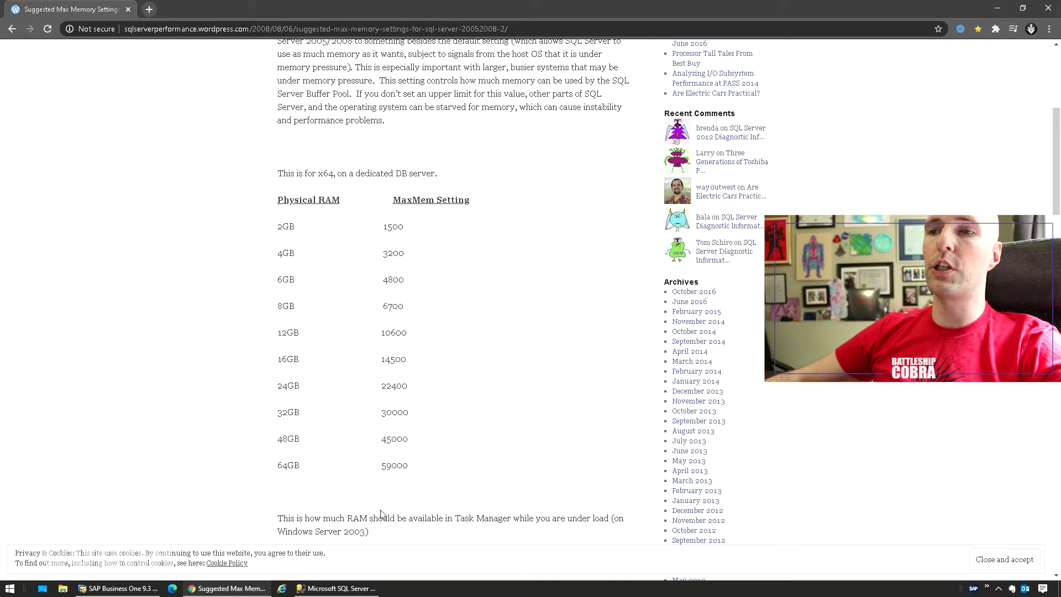
mouse_move(327, 590)
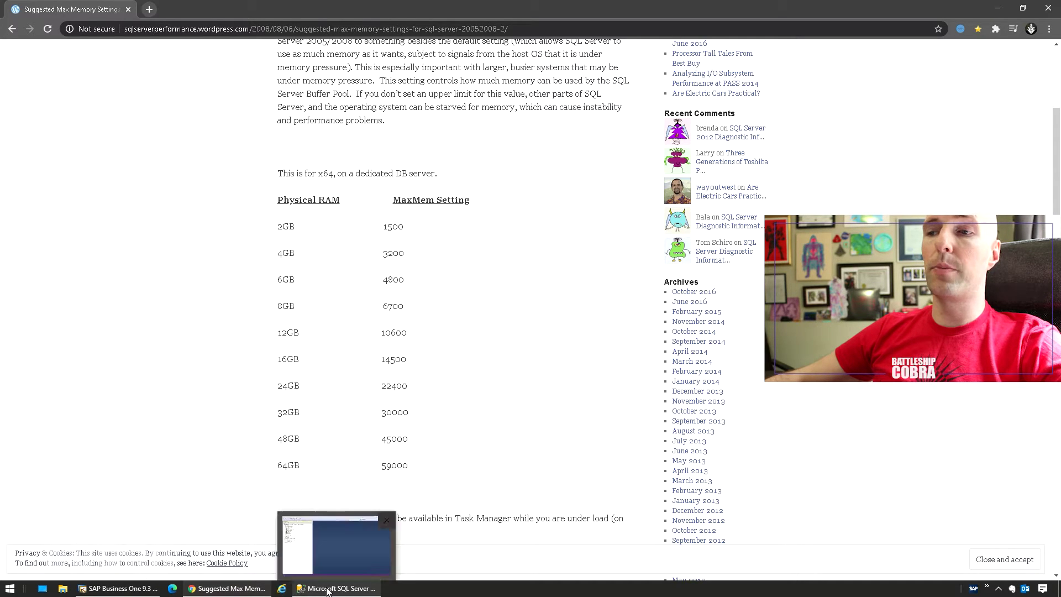
click(328, 589)
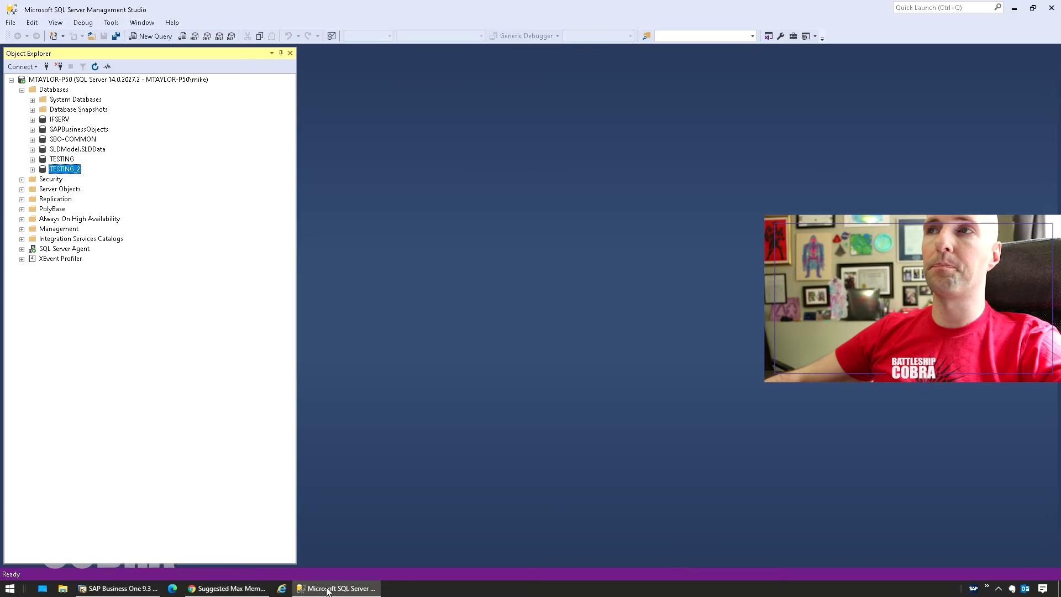
Open the MTAYLOR-P50 server's properties on the Memory page.
click(53, 80)
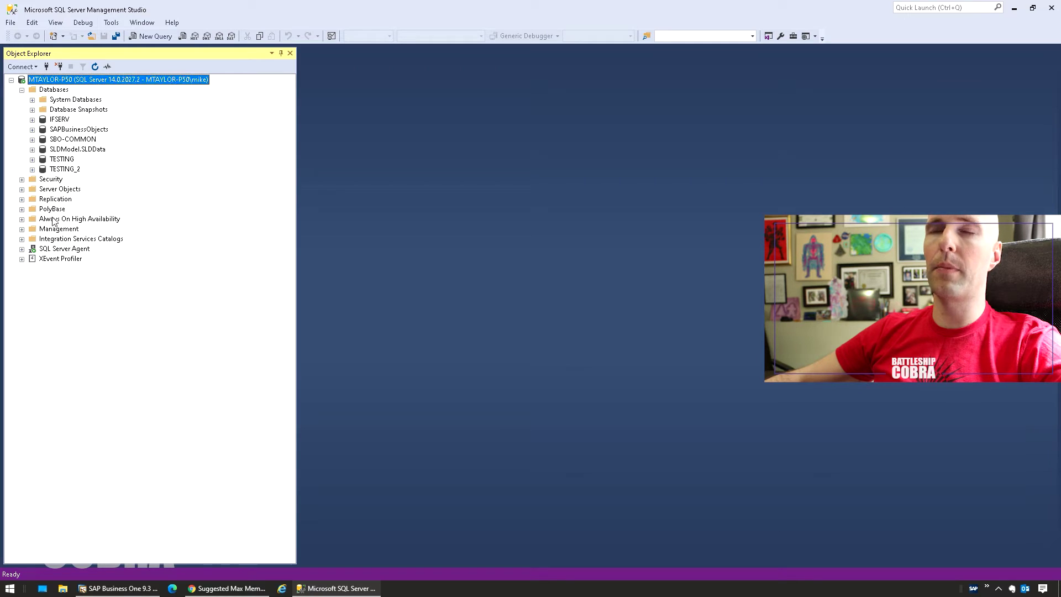
right_click(56, 83)
click(88, 293)
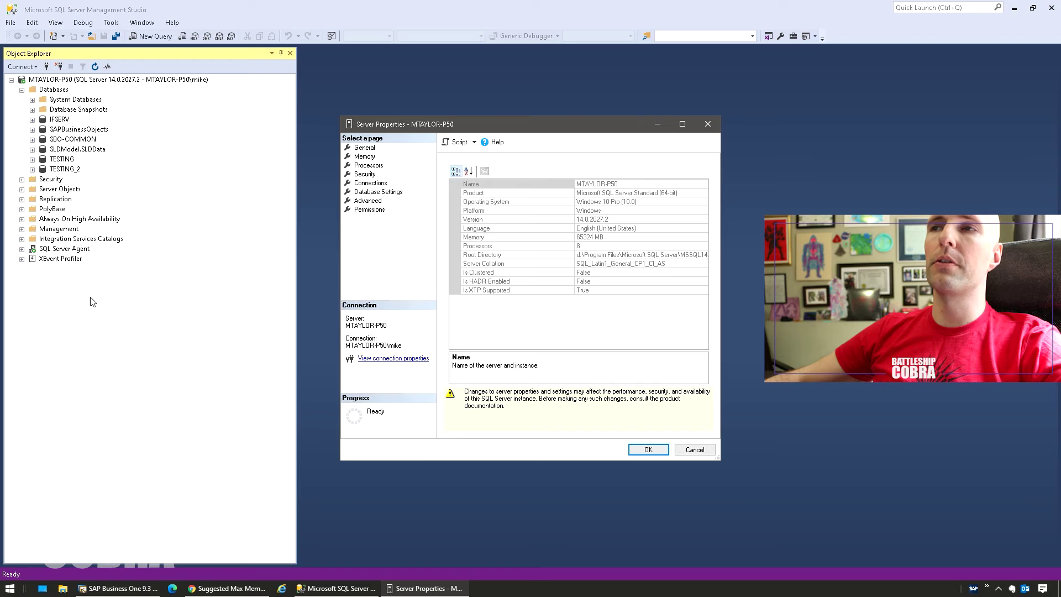
click(365, 156)
drag(387, 125, 316, 132)
double_click(401, 259)
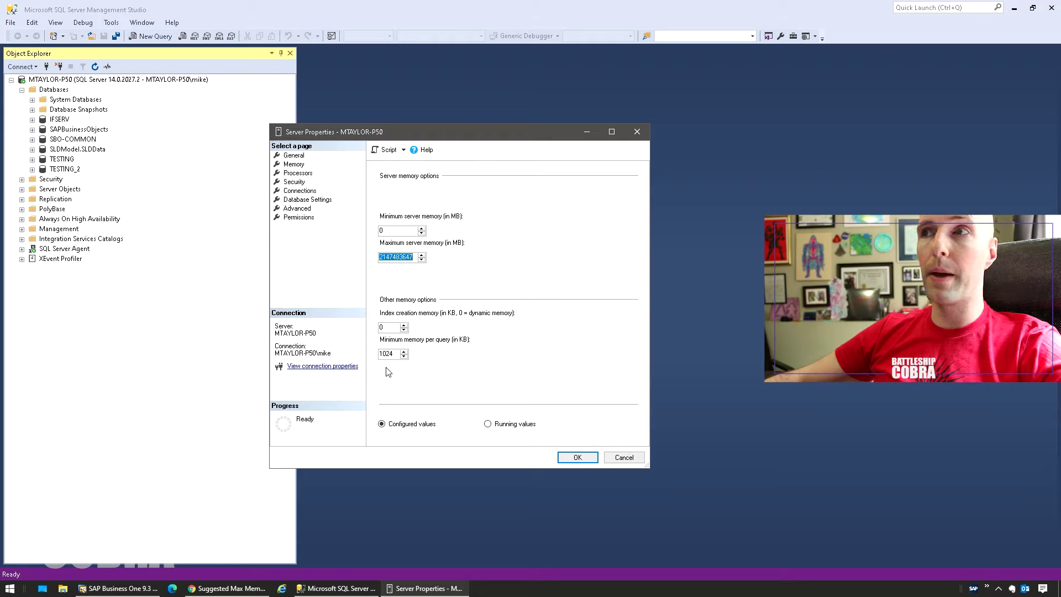
drag(415, 259, 401, 258)
double_click(389, 260)
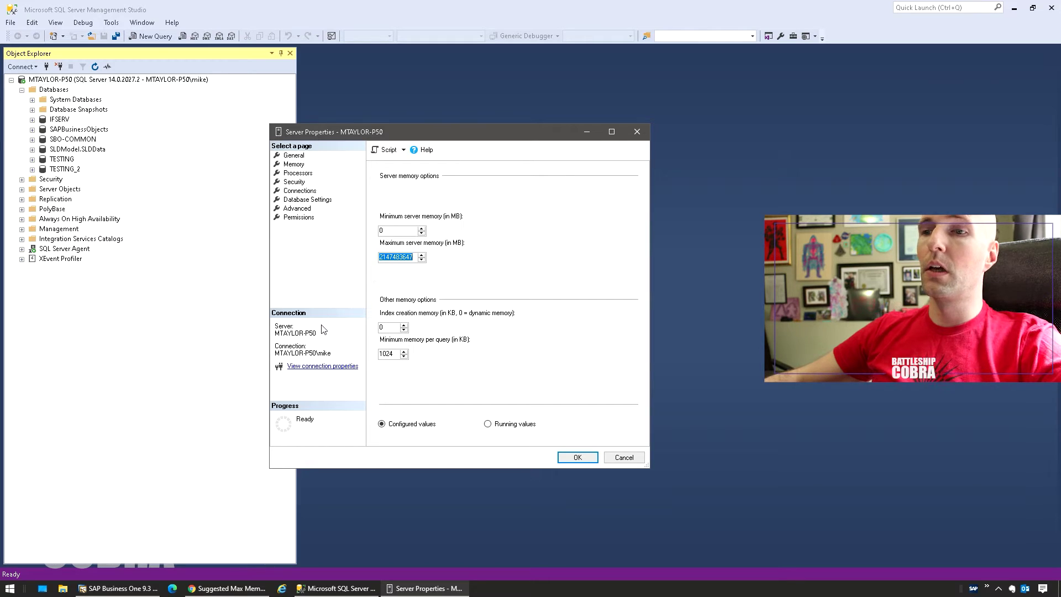
click(226, 588)
double_click(387, 465)
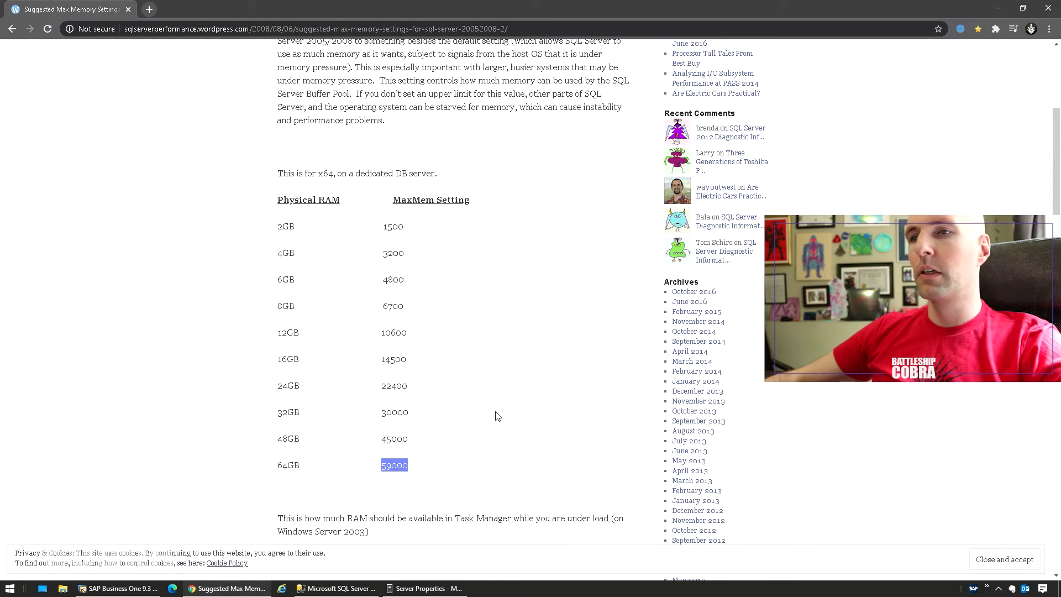
Highlight the 59000 MaxMem figure for 64GB RAM, then return to SQL Server Management Studio.
double_click(387, 466)
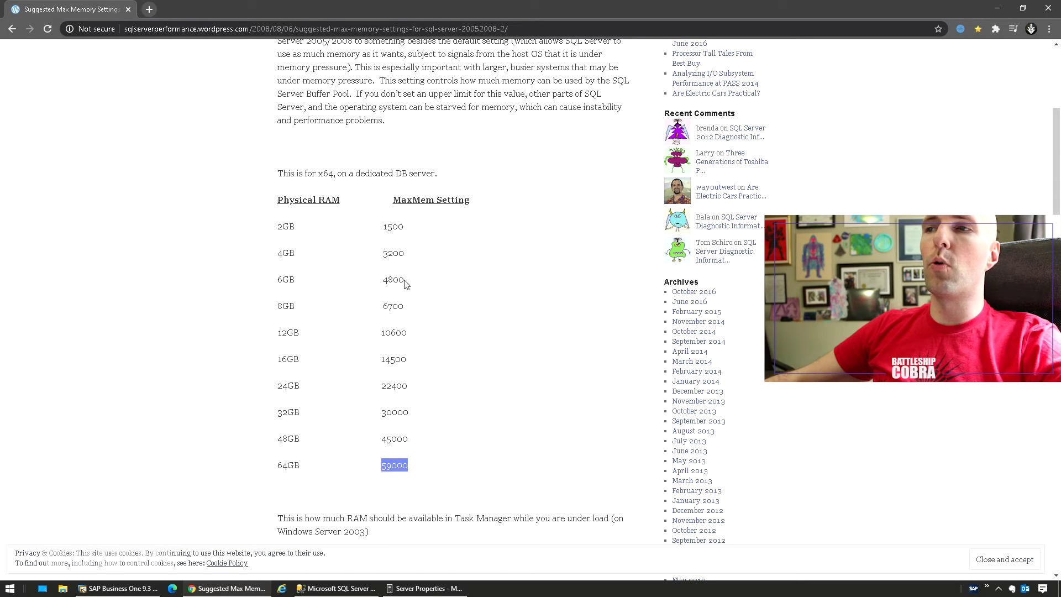
click(338, 588)
Set the server's maximum memory to 30000 MB and apply it.
click(424, 588)
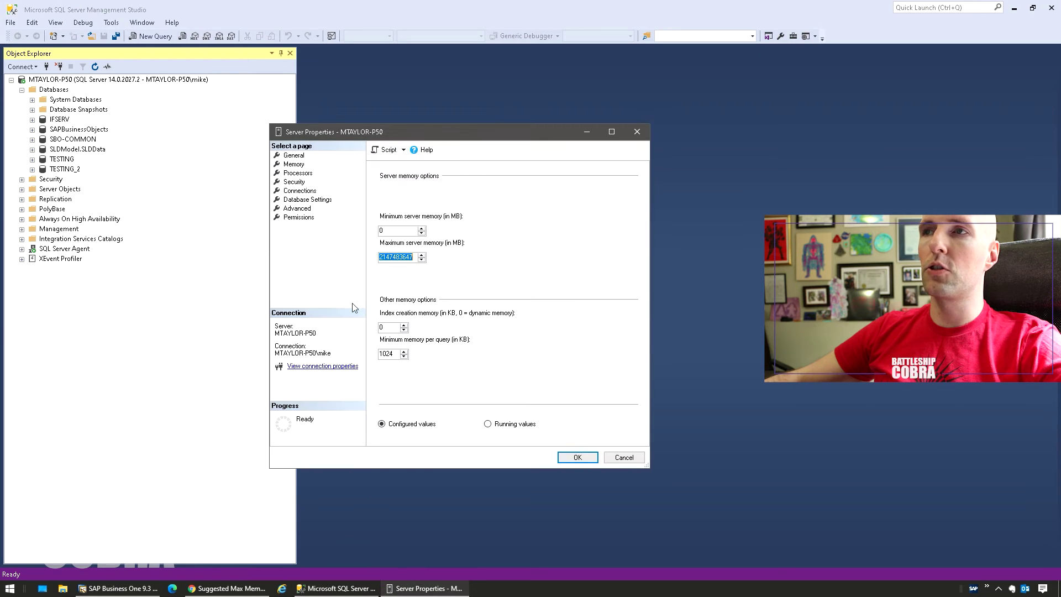
text(30000)
click(575, 456)
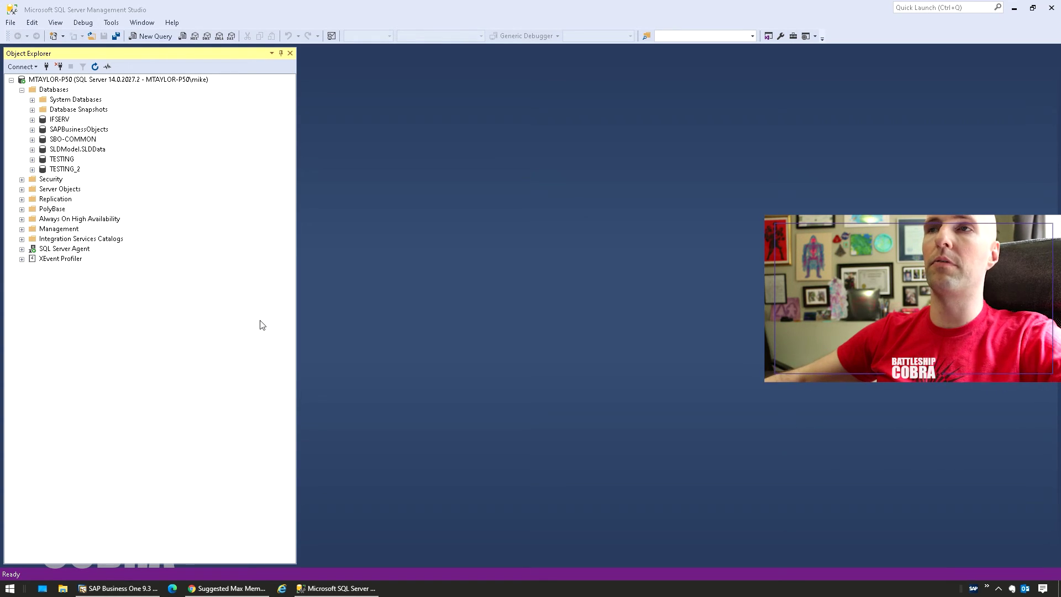
right_click(67, 167)
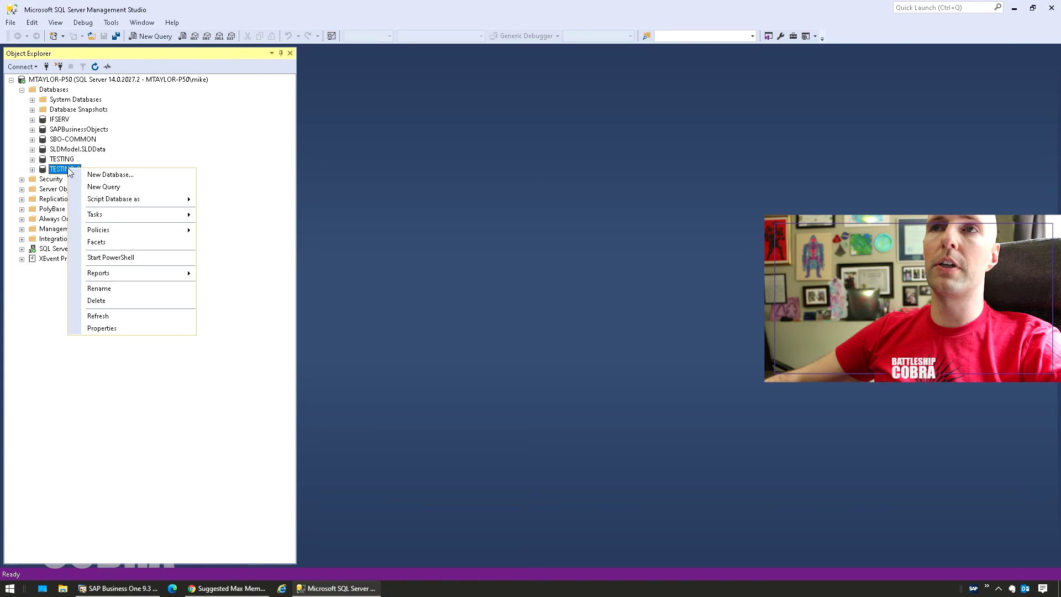
click(98, 328)
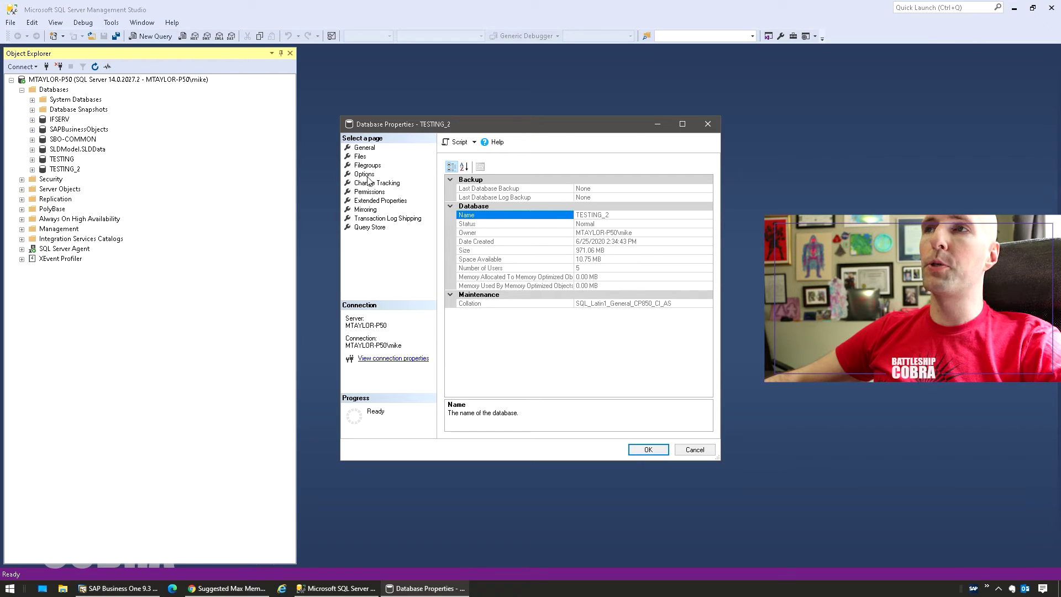
click(365, 174)
drag(381, 127, 278, 130)
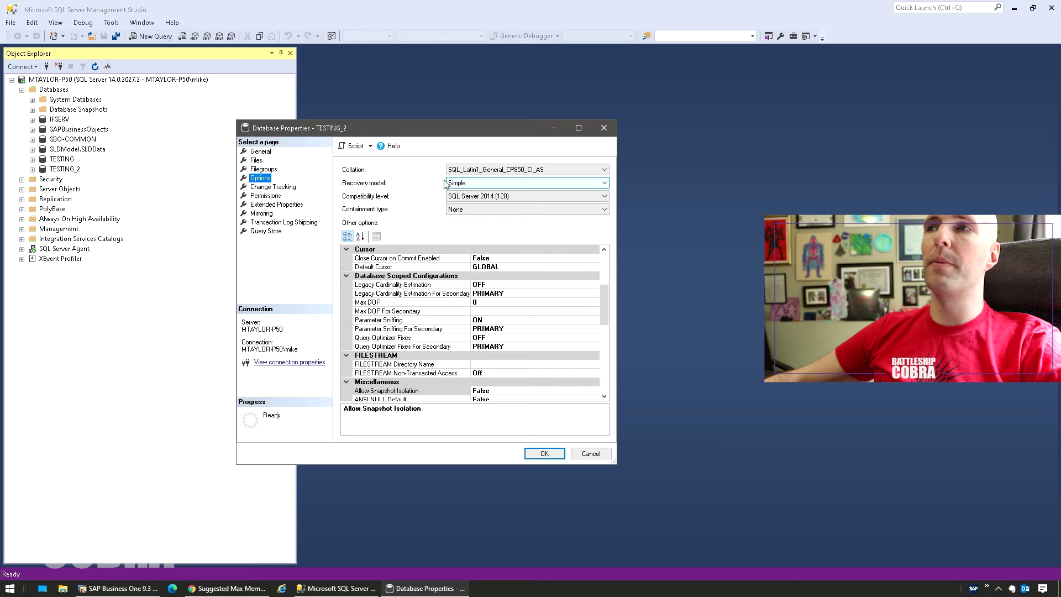
click(466, 186)
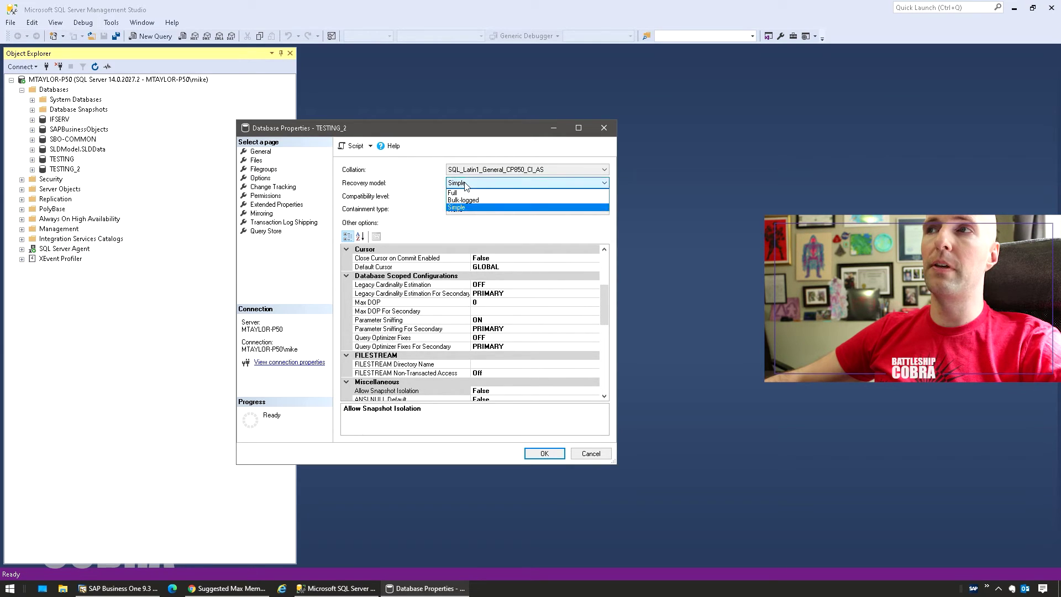
click(369, 187)
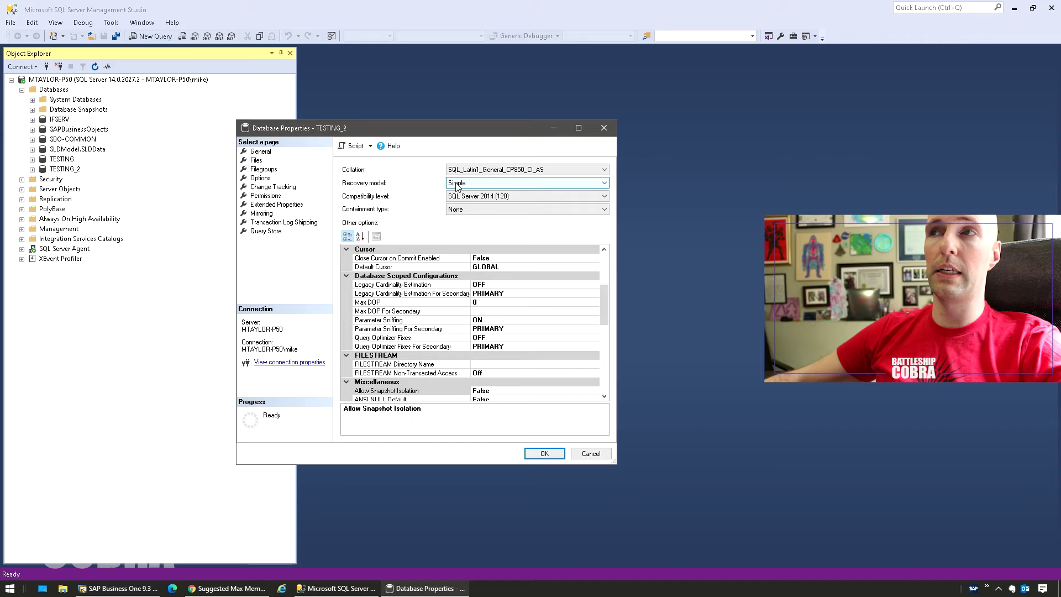
key(Escape)
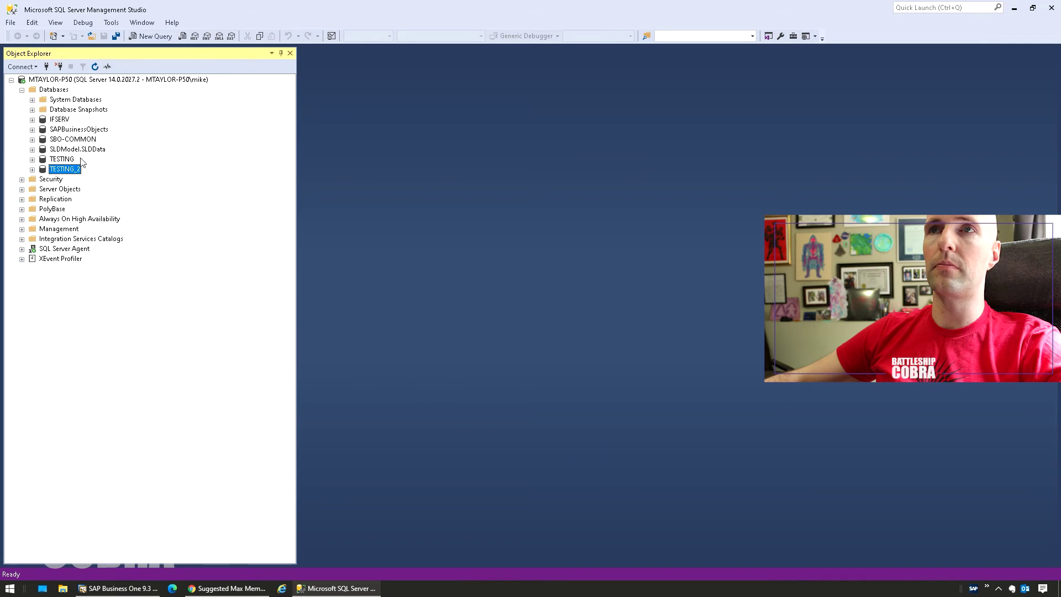
right_click(61, 159)
click(88, 319)
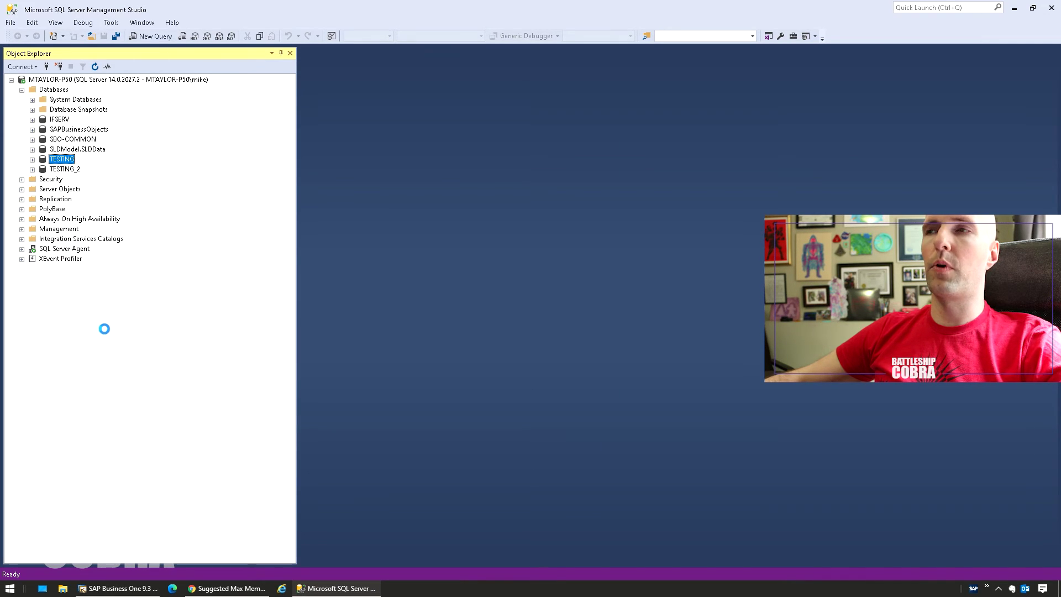
click(364, 174)
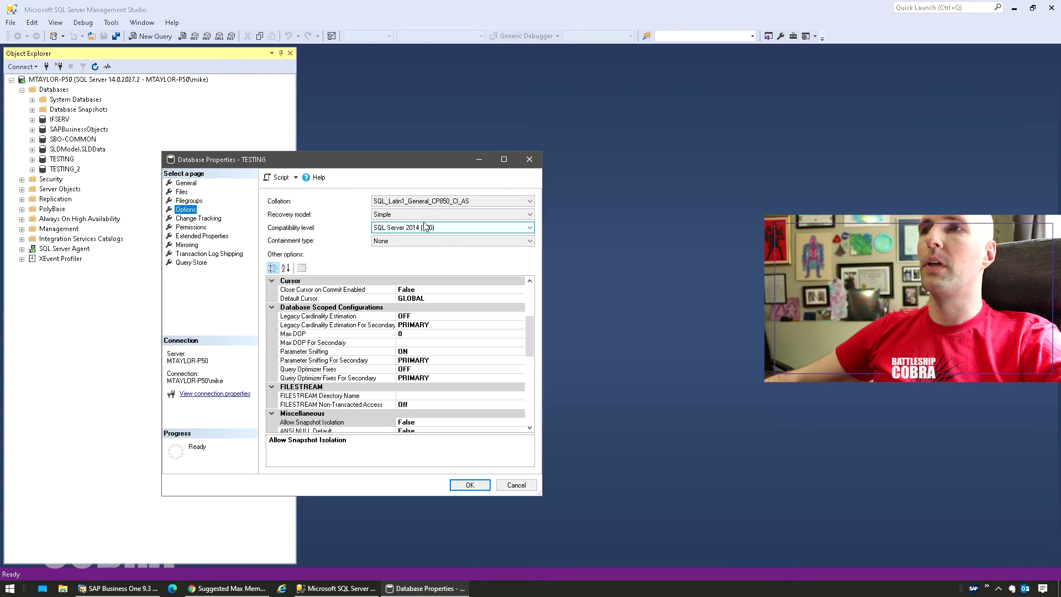
click(515, 485)
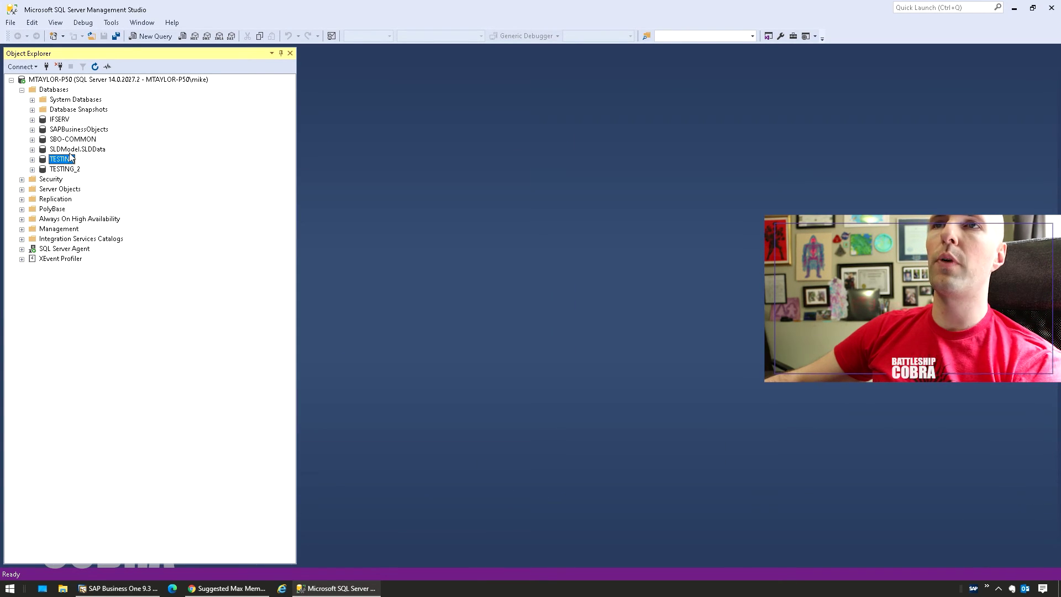
right_click(69, 148)
click(111, 315)
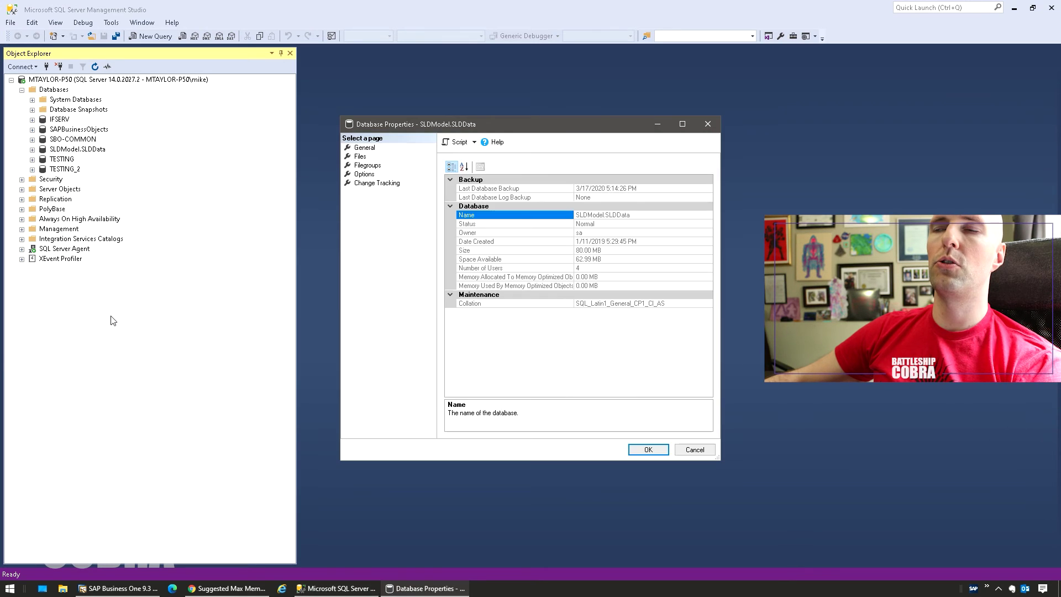
click(366, 174)
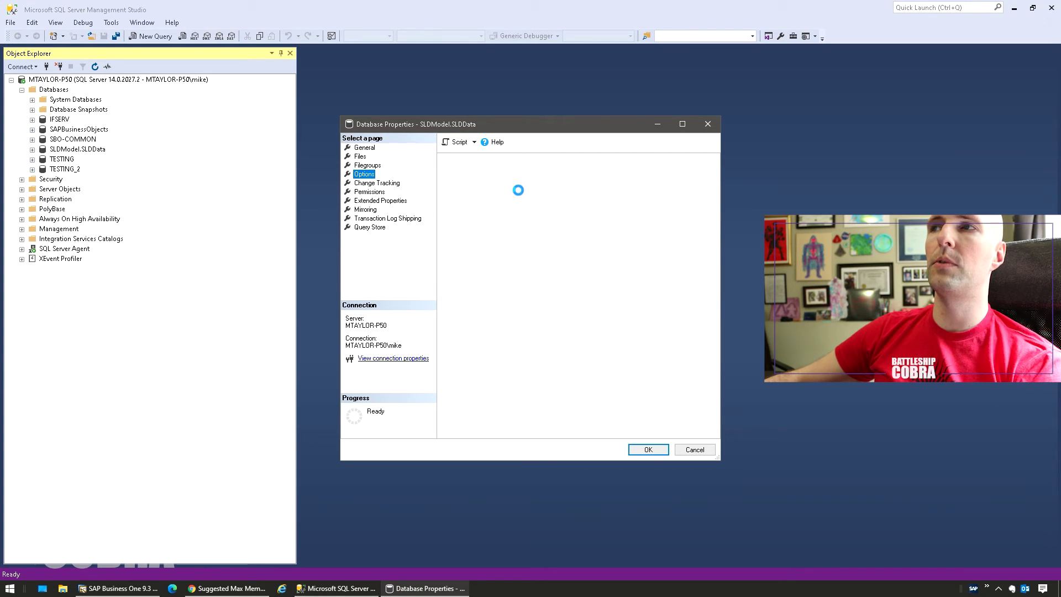
click(707, 124)
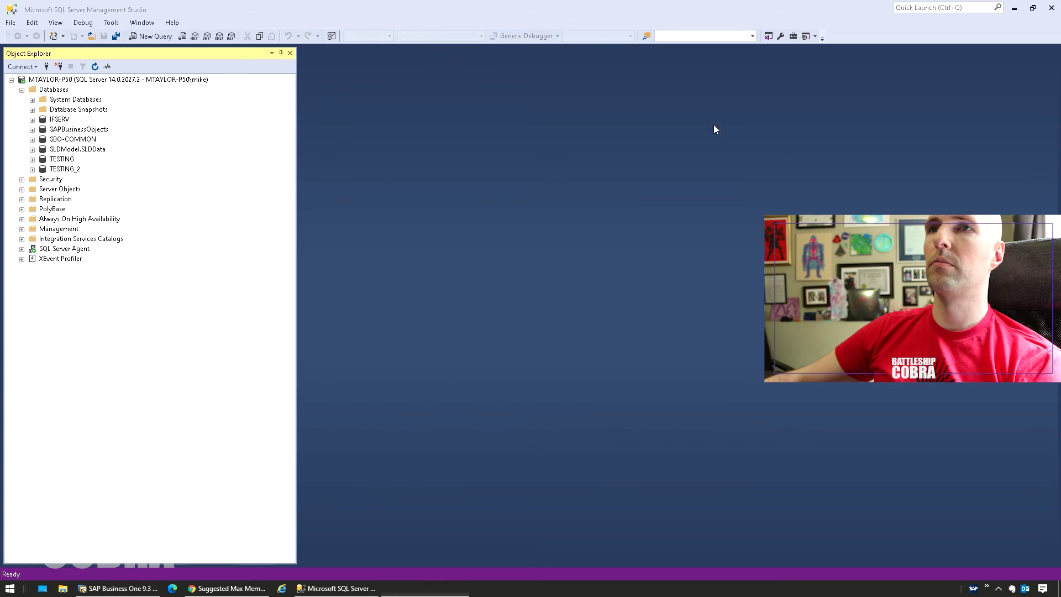
right_click(97, 141)
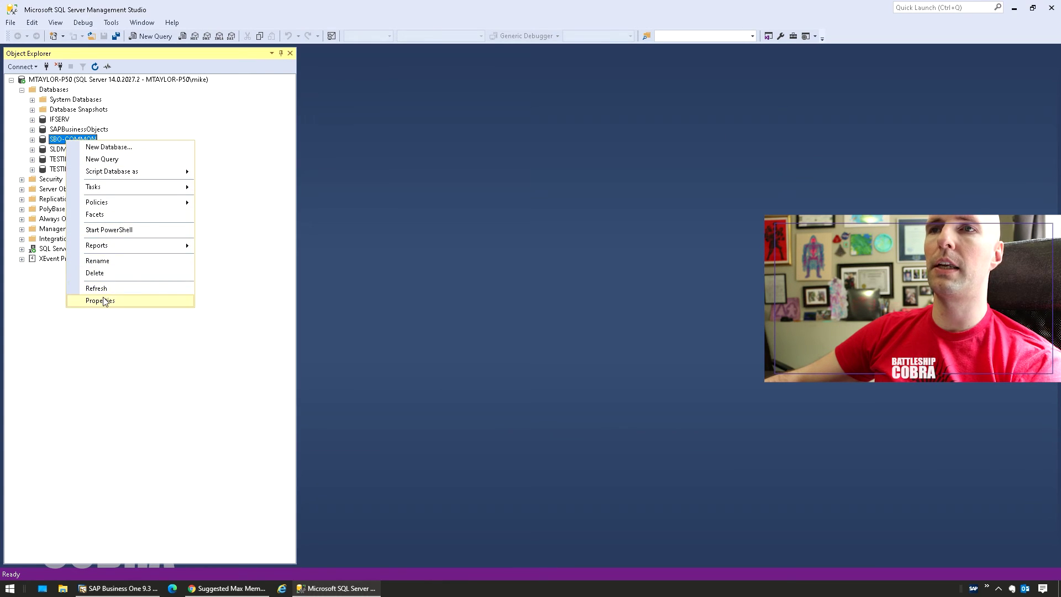
click(102, 298)
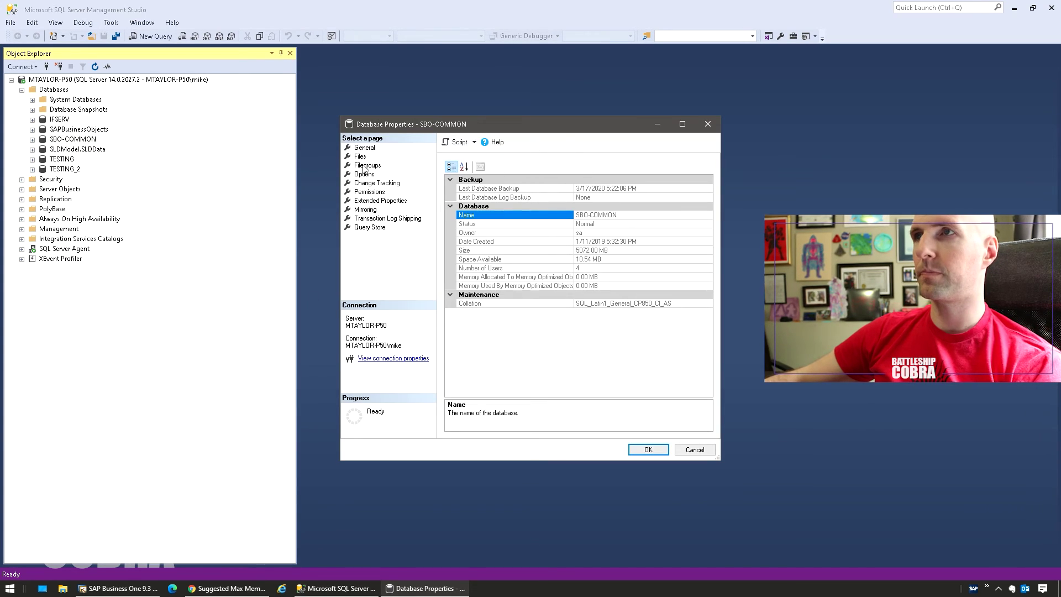
click(364, 175)
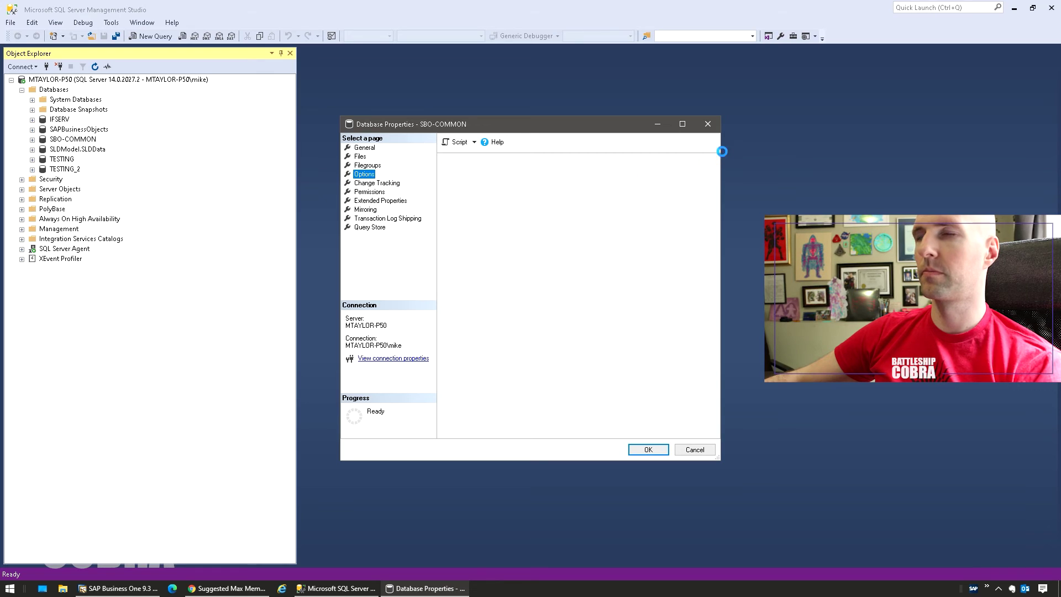
click(708, 124)
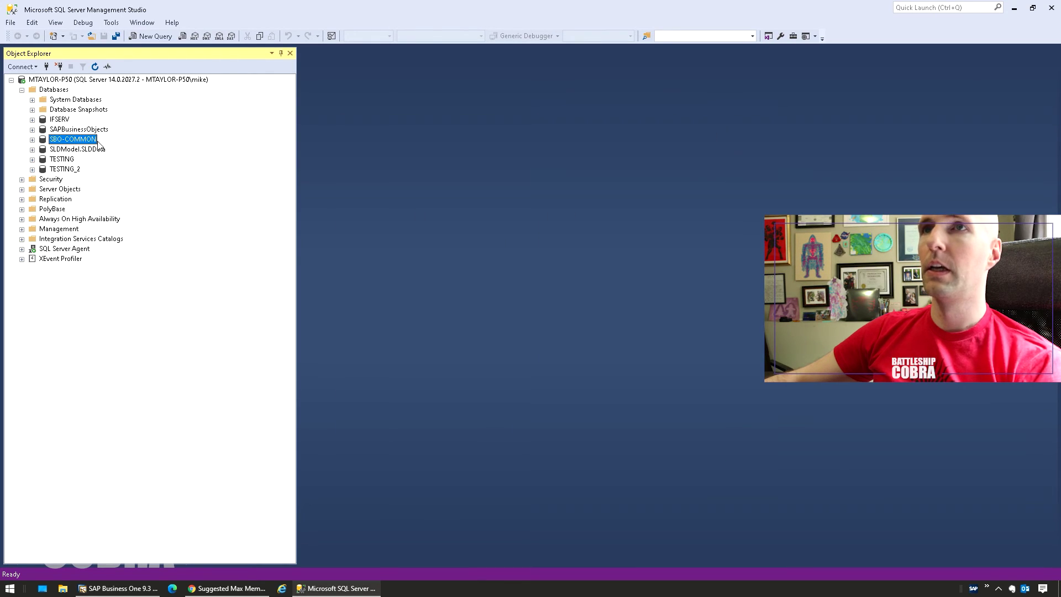
click(32, 100)
right_click(86, 140)
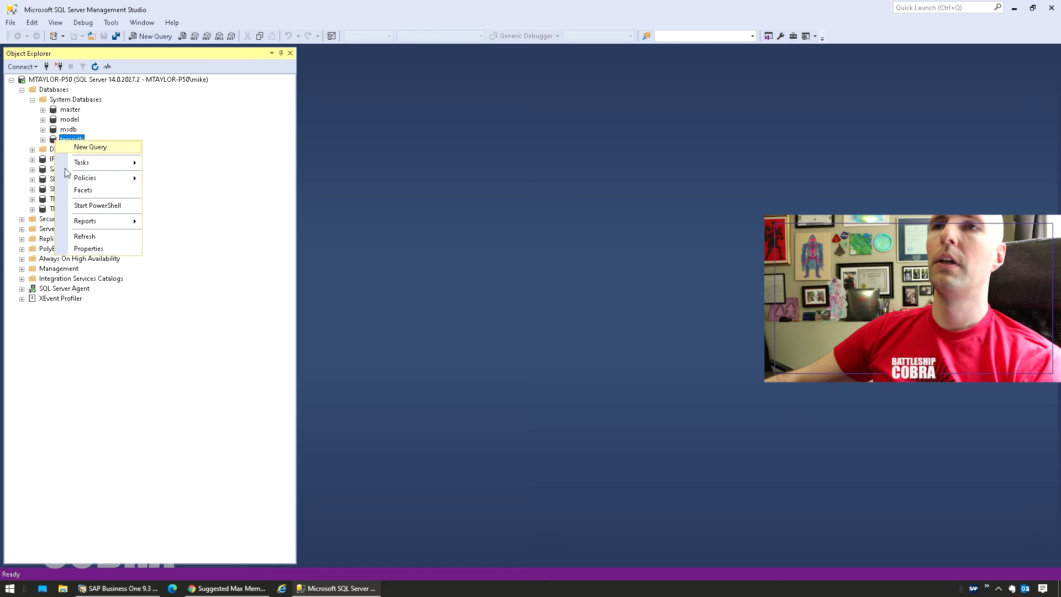
click(93, 246)
click(364, 174)
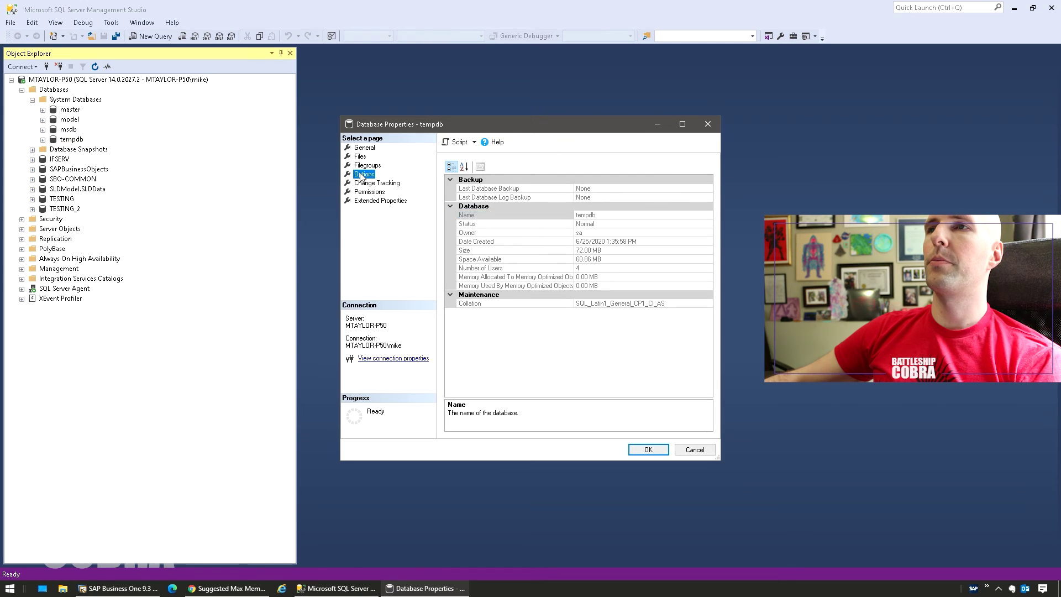
click(710, 124)
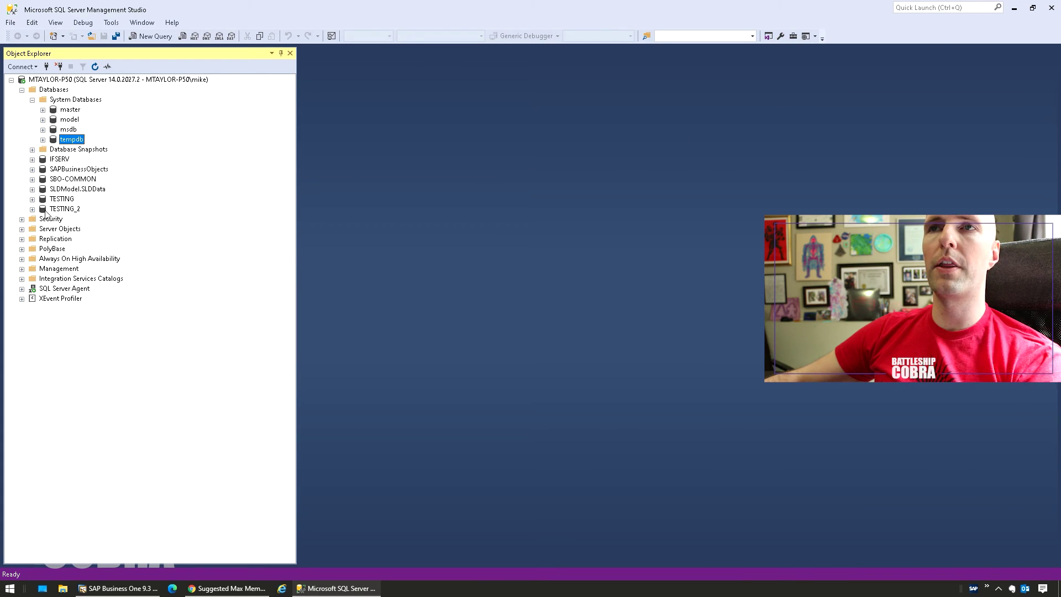
click(32, 100)
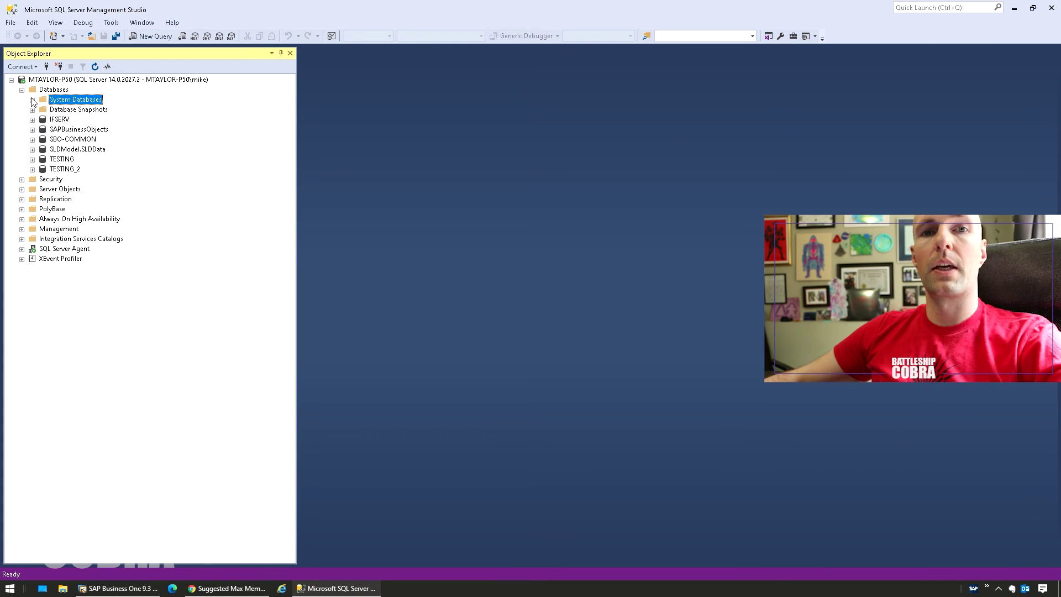